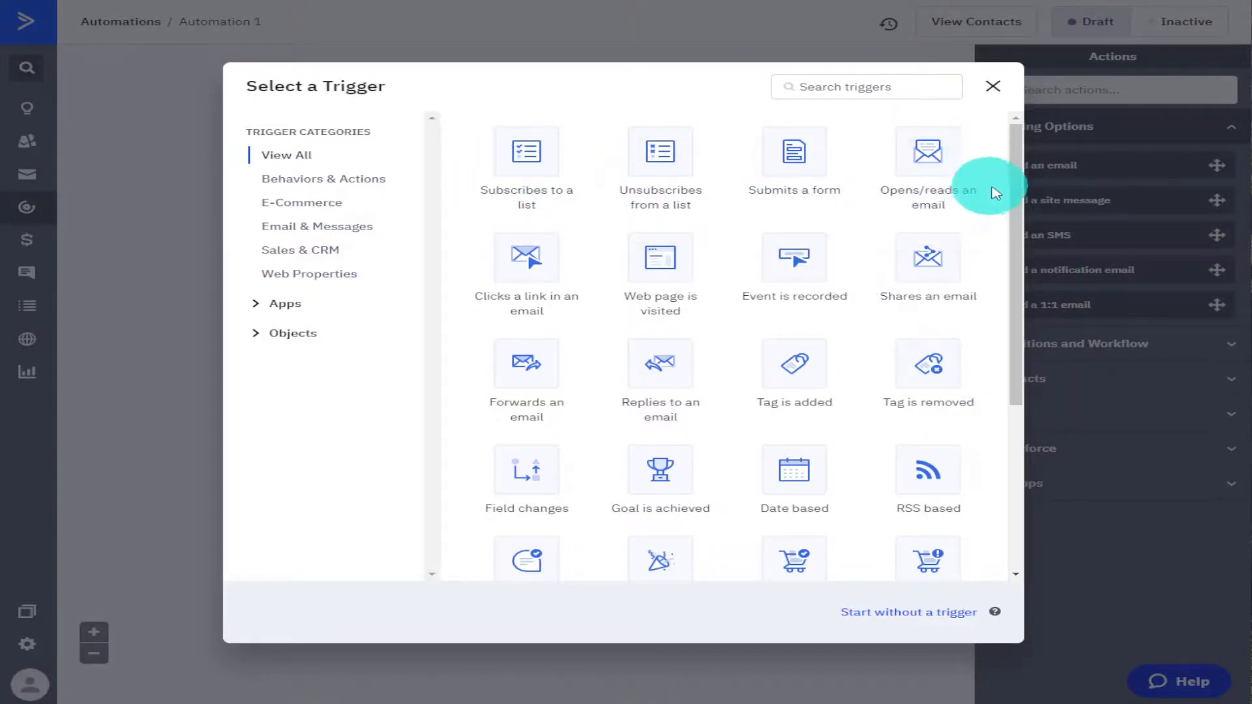
# Examine the available triggers by category, including Behaviors & Actions, E-Commerce, Email & Messages, Web Properties and the additional apps
pyautogui.moveTo(1012, 173); pyautogui.dragTo(972, 148)
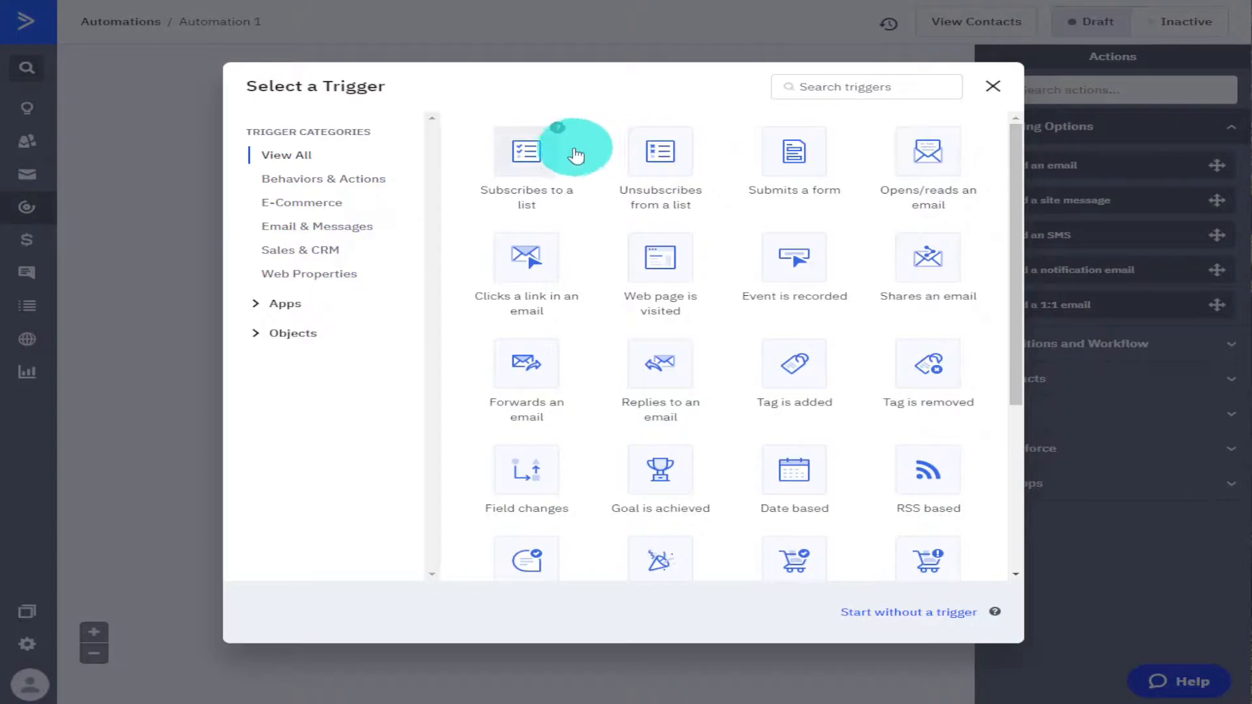
pyautogui.click(369, 182)
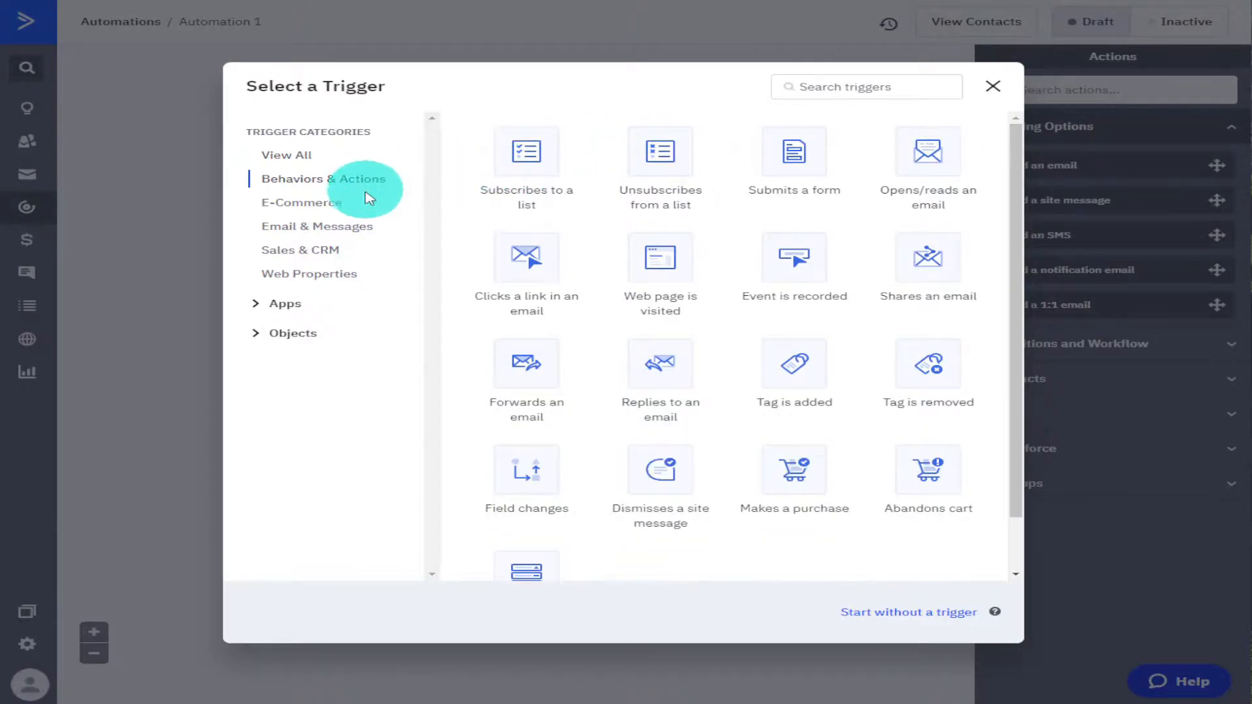
pyautogui.click(330, 204)
pyautogui.click(335, 238)
pyautogui.click(341, 274)
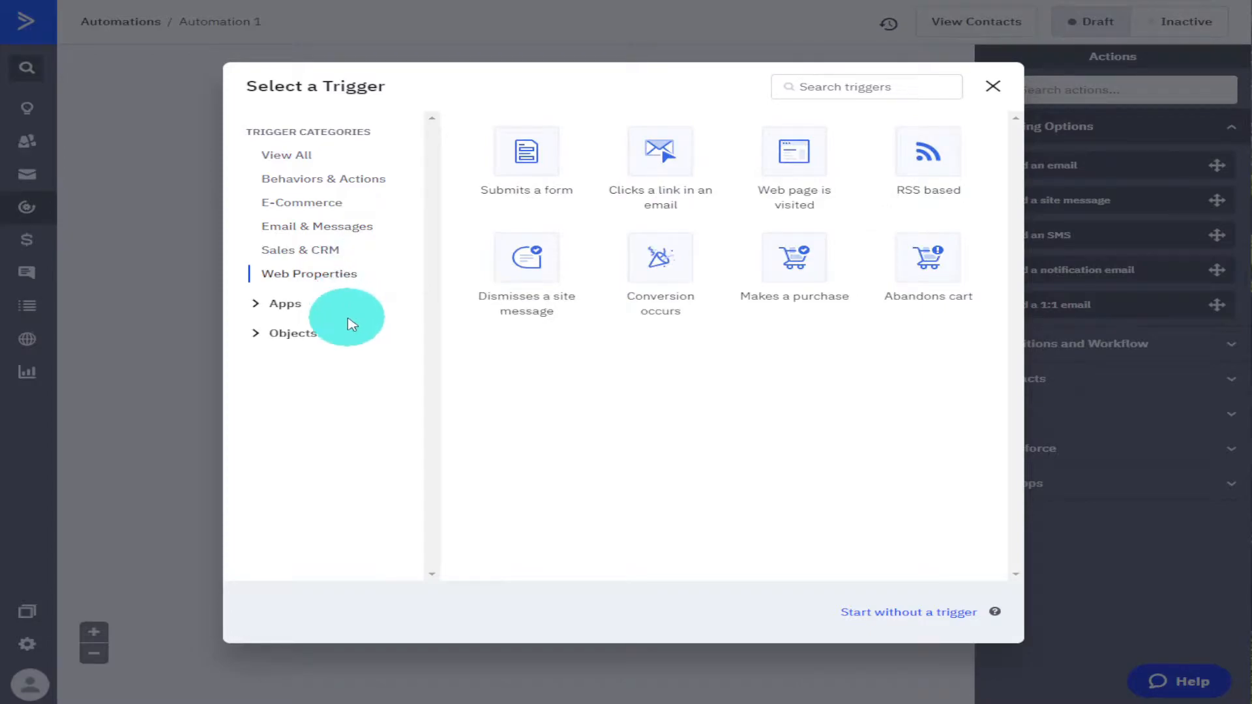
pyautogui.click(290, 304)
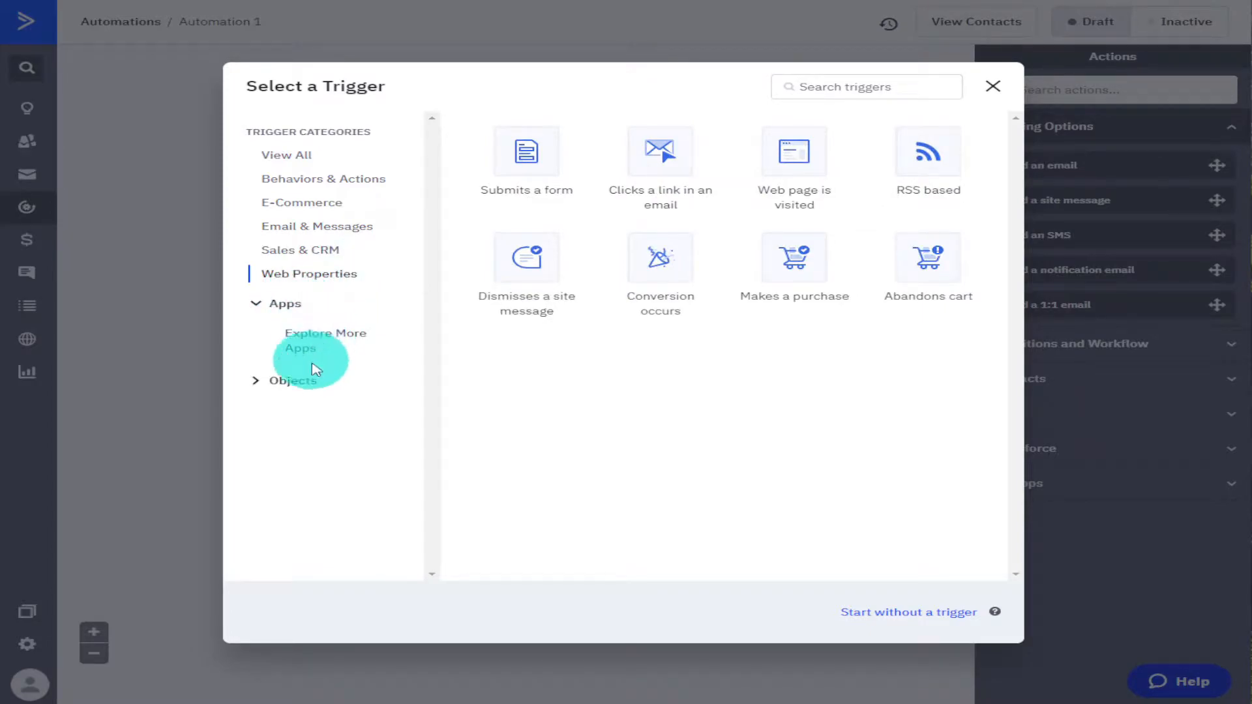
pyautogui.click(302, 352)
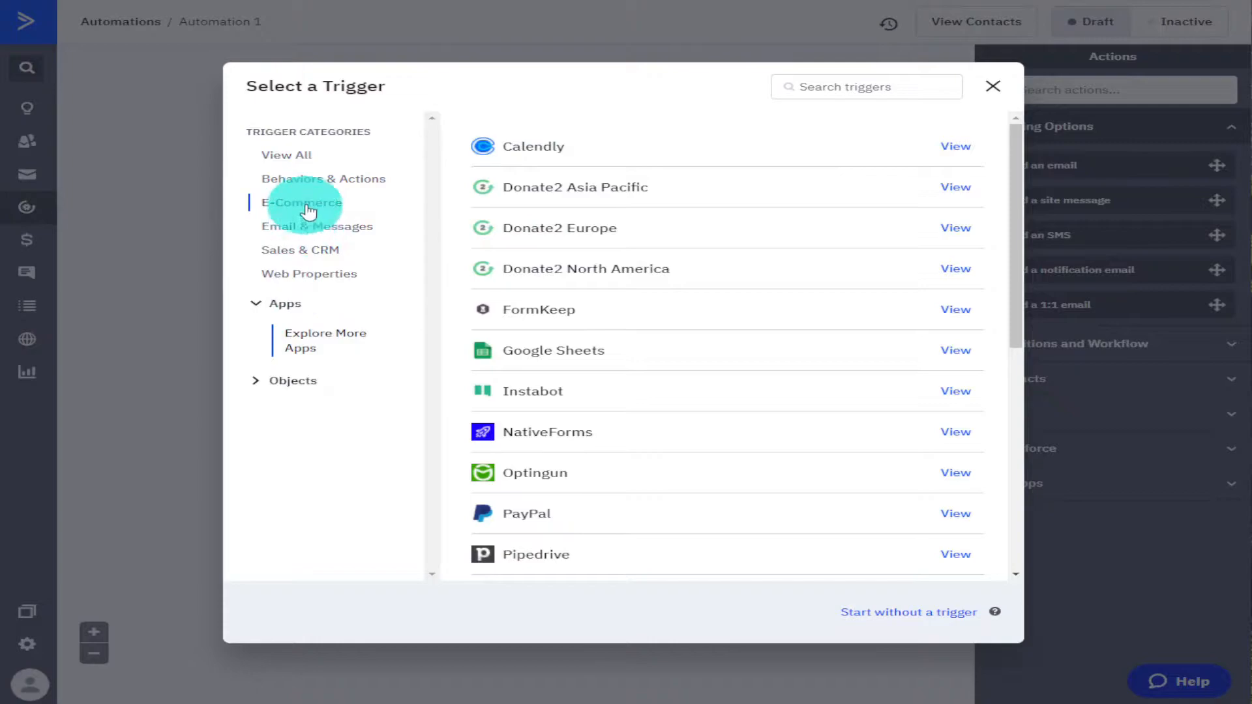
pyautogui.click(312, 153)
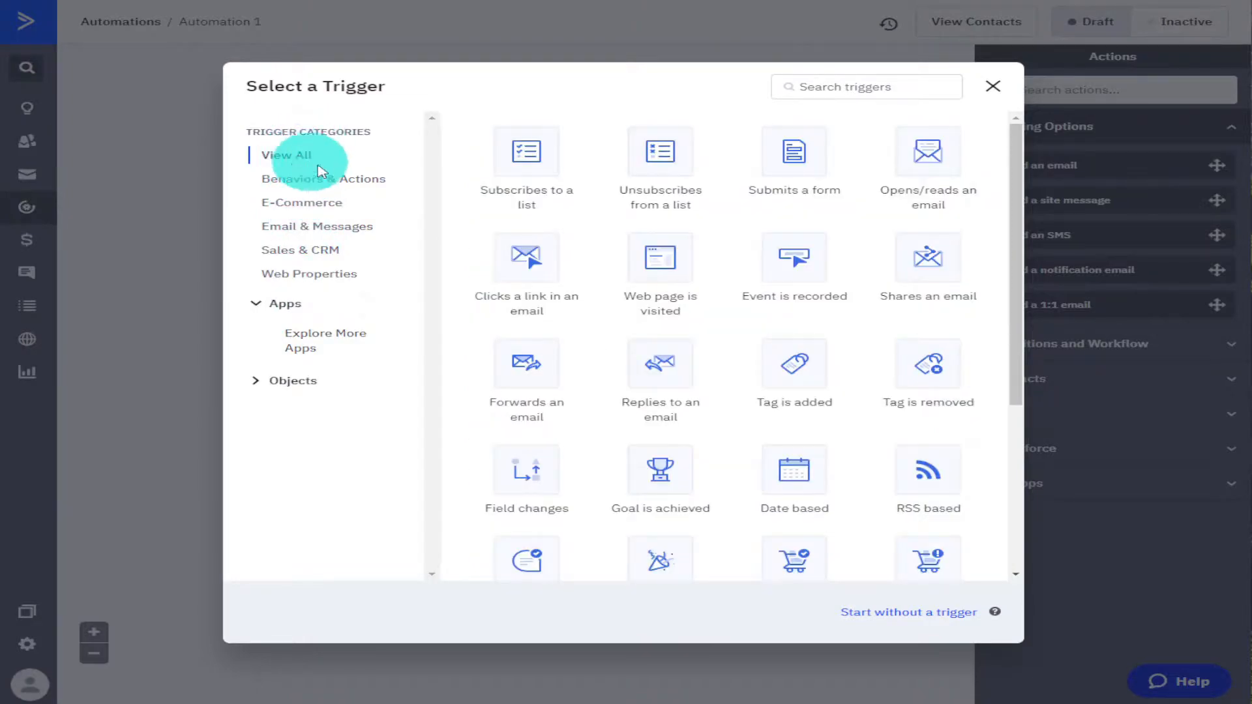
# Add a start trigger for contacts subscribing to the Master Contact List, set to run multiple times
pyautogui.click(518, 171)
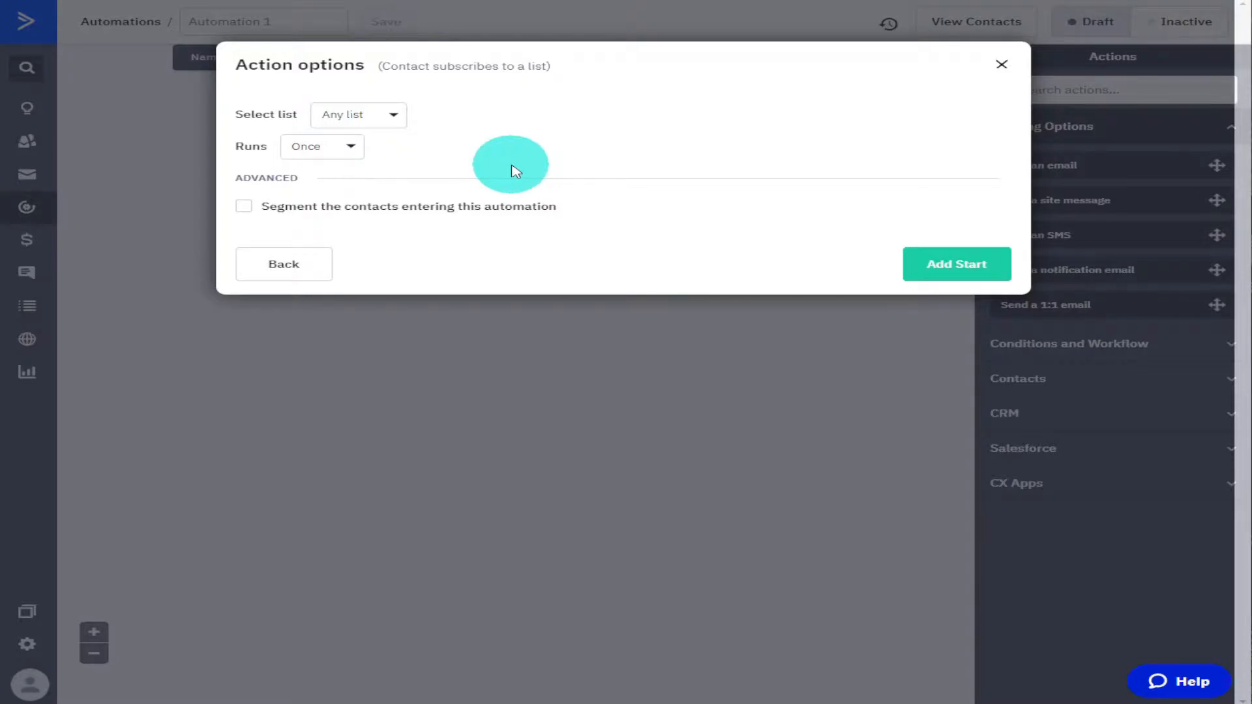
pyautogui.click(390, 119)
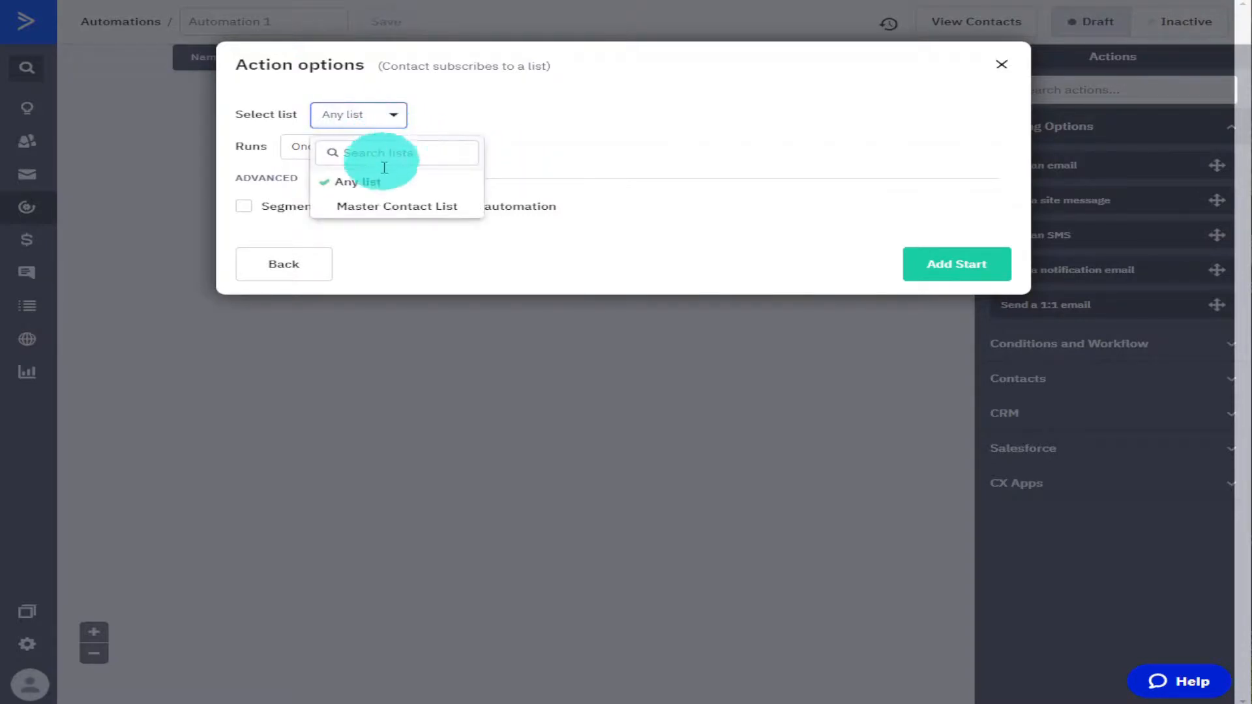
pyautogui.click(383, 206)
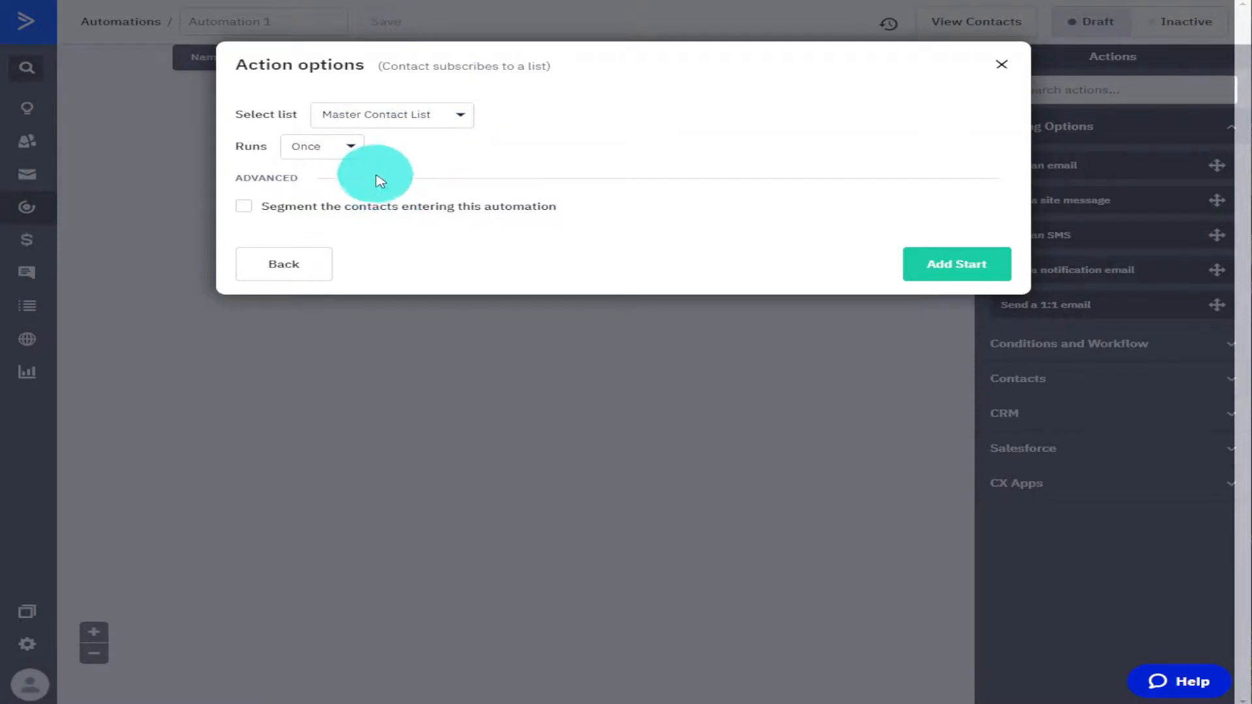
pyautogui.click(349, 151)
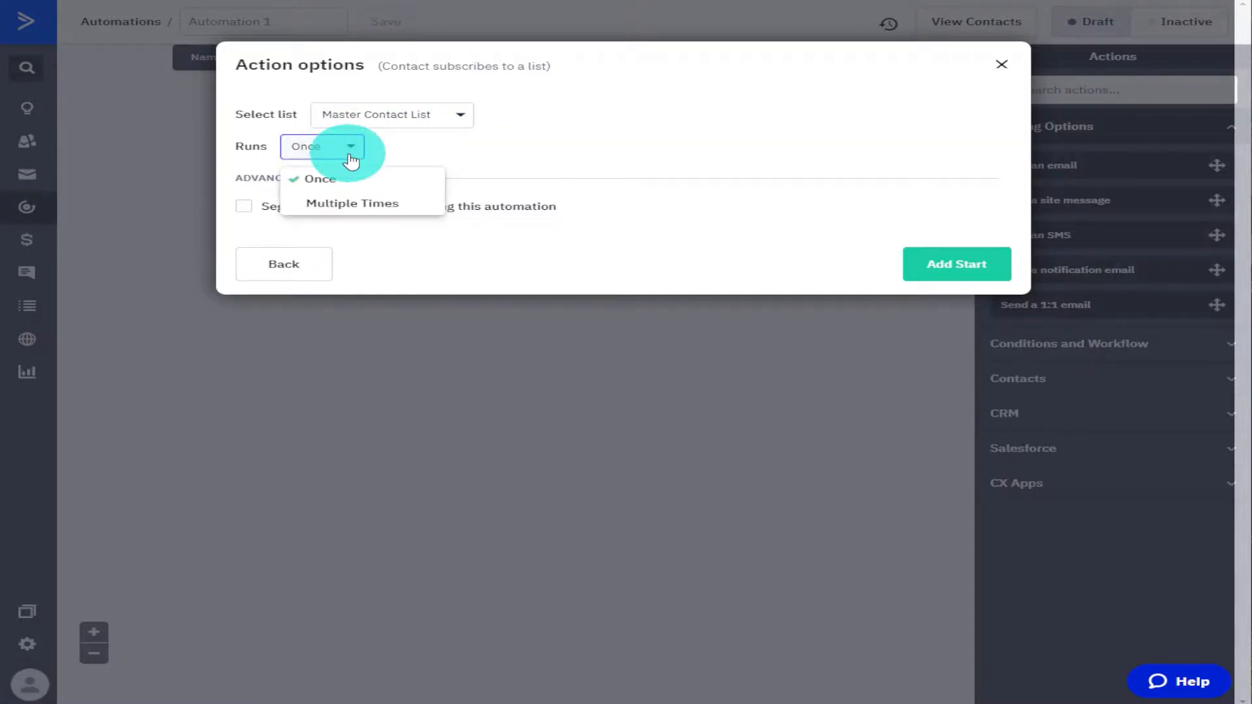
pyautogui.click(363, 204)
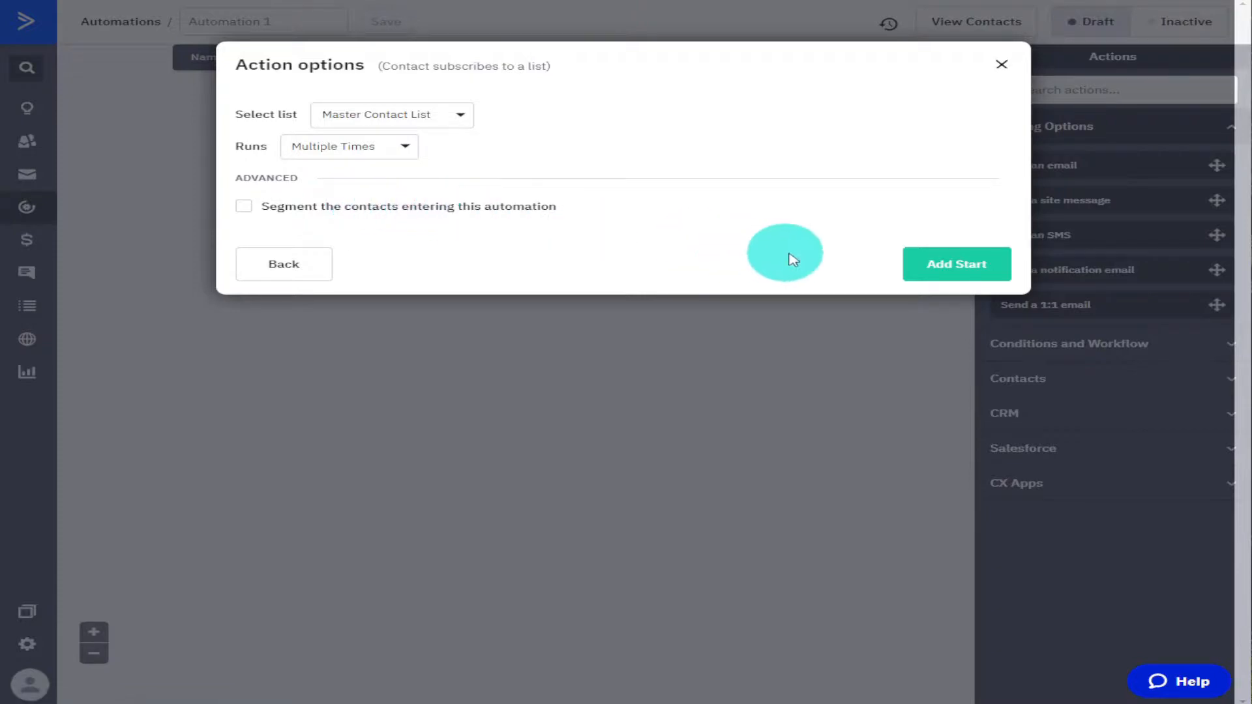
pyautogui.click(926, 262)
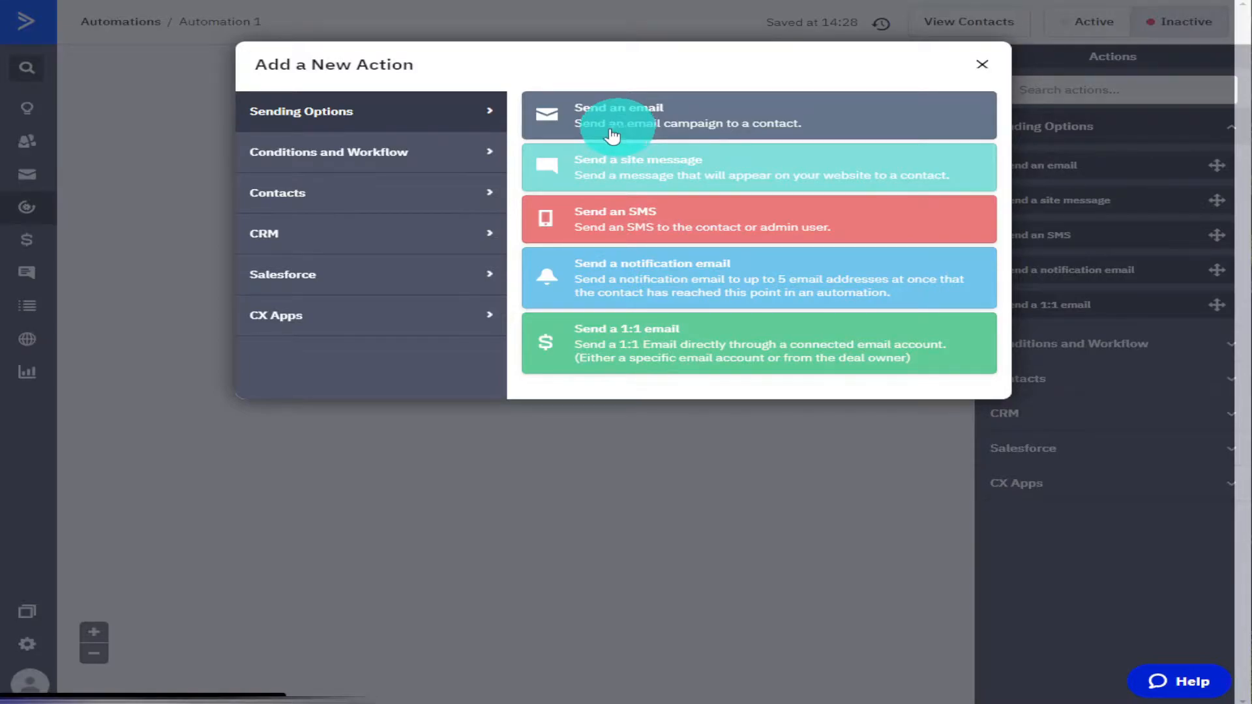
# Examine the actions offered under Conditions and Workflow, Contacts, CRM, Salesforce and CX Apps
pyautogui.click(469, 157)
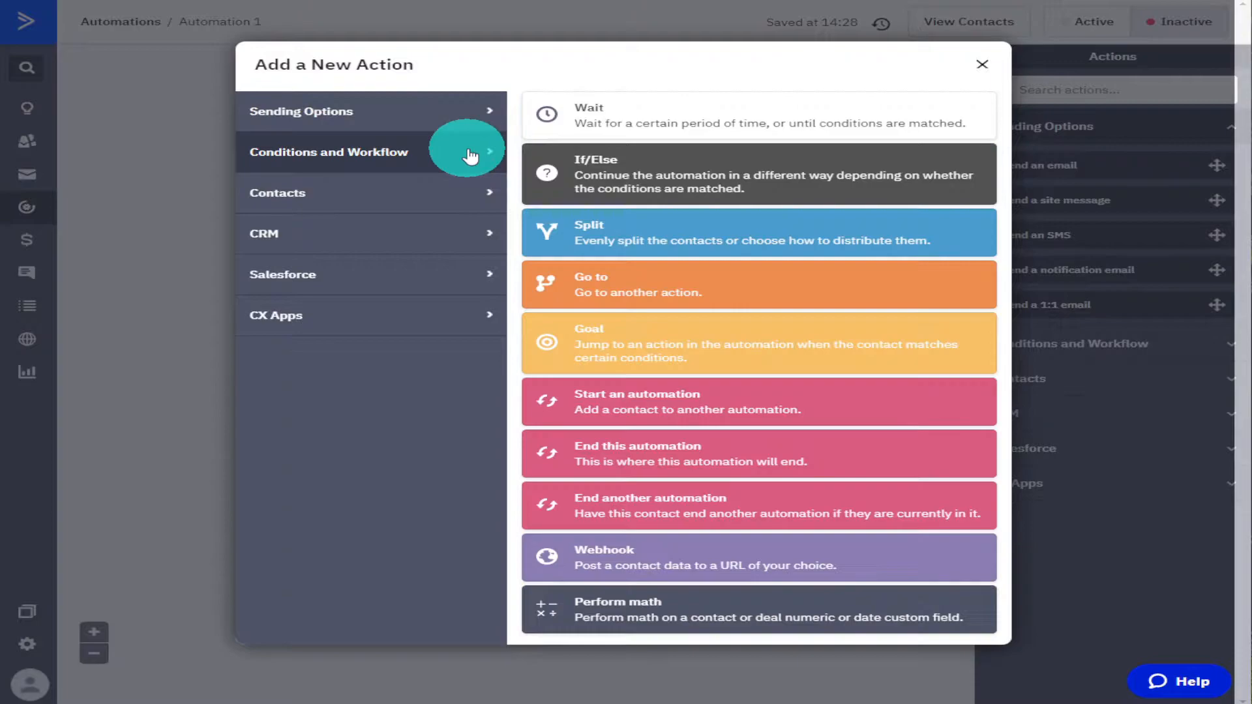
pyautogui.click(478, 204)
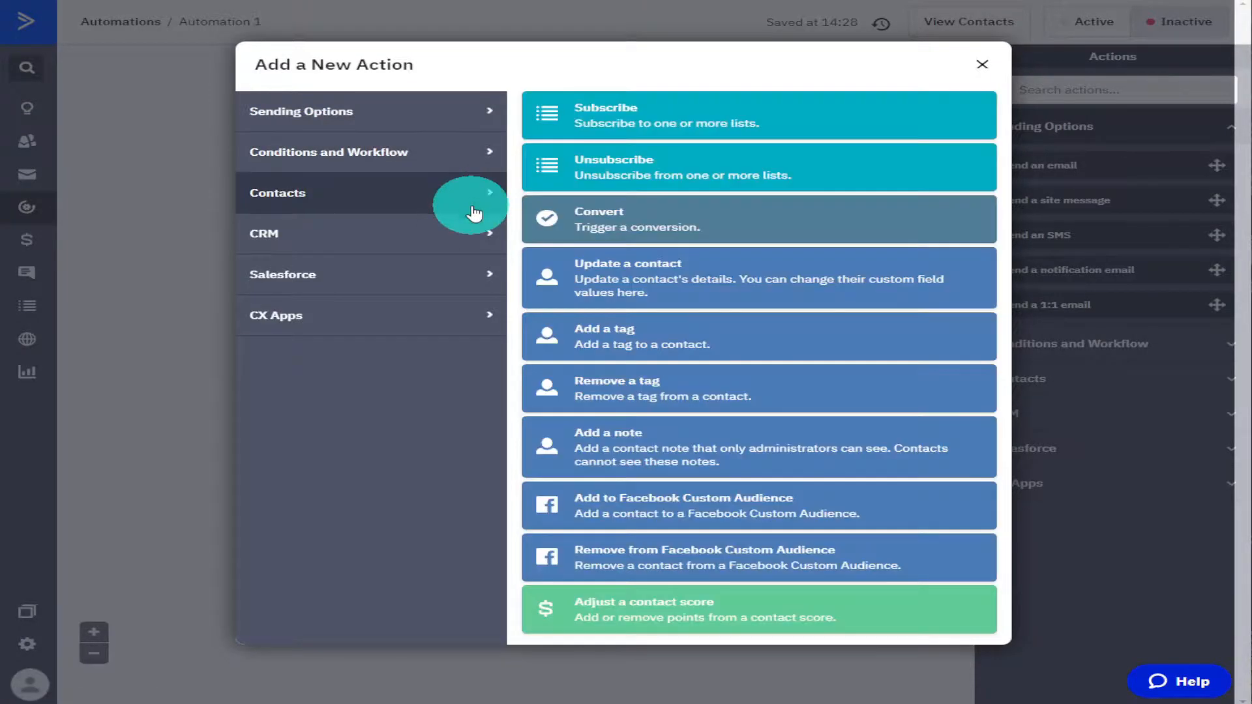
pyautogui.click(468, 248)
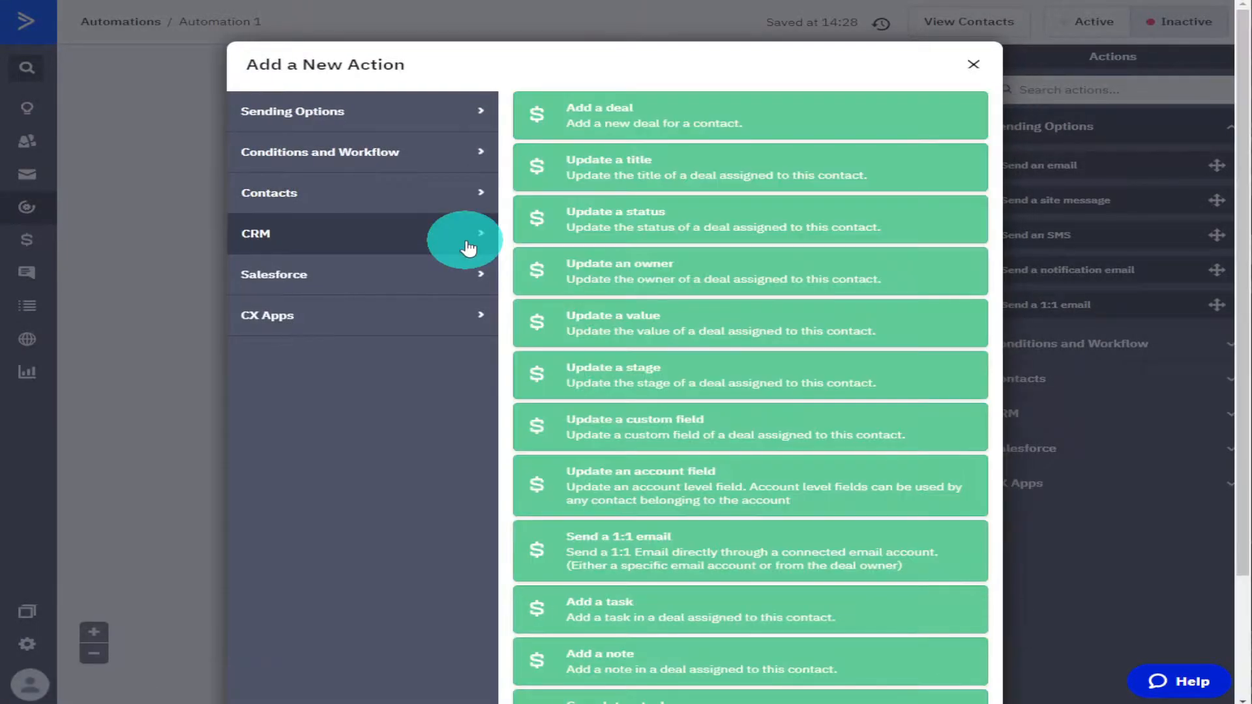
pyautogui.click(464, 279)
pyautogui.click(449, 304)
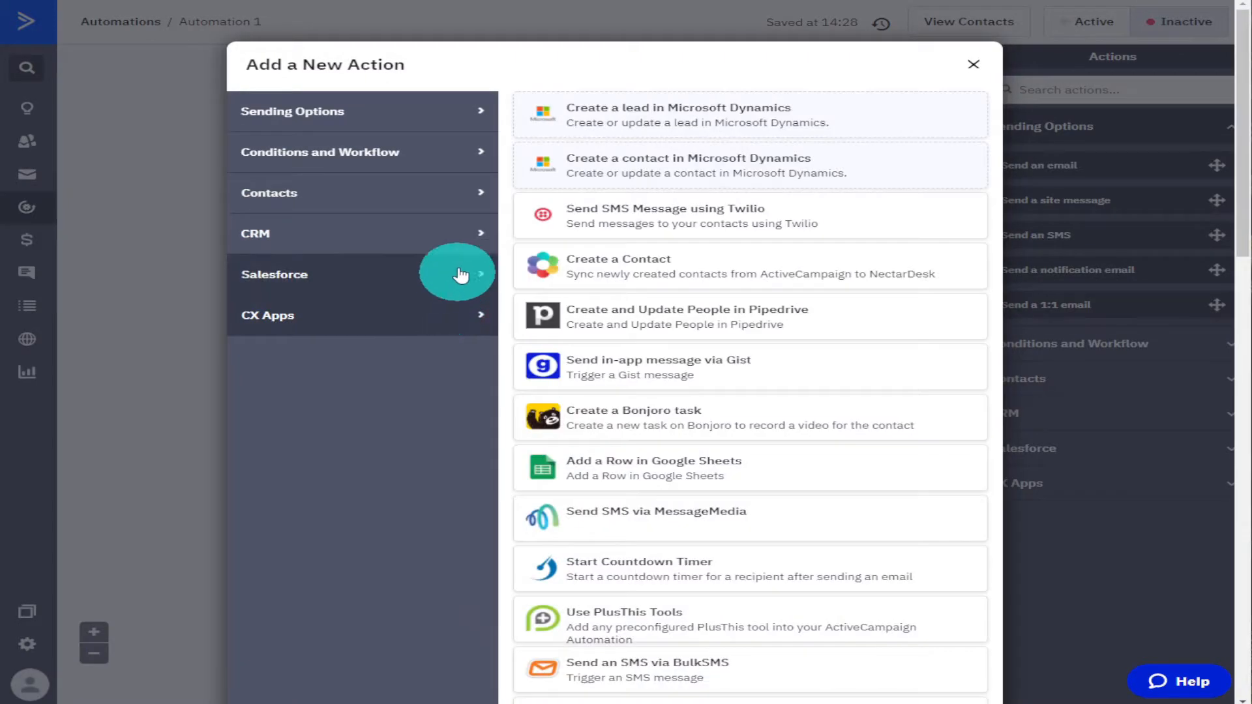
# Add a Subscribe action from the contact actions that subscribes the contact to all lists
pyautogui.click(470, 199)
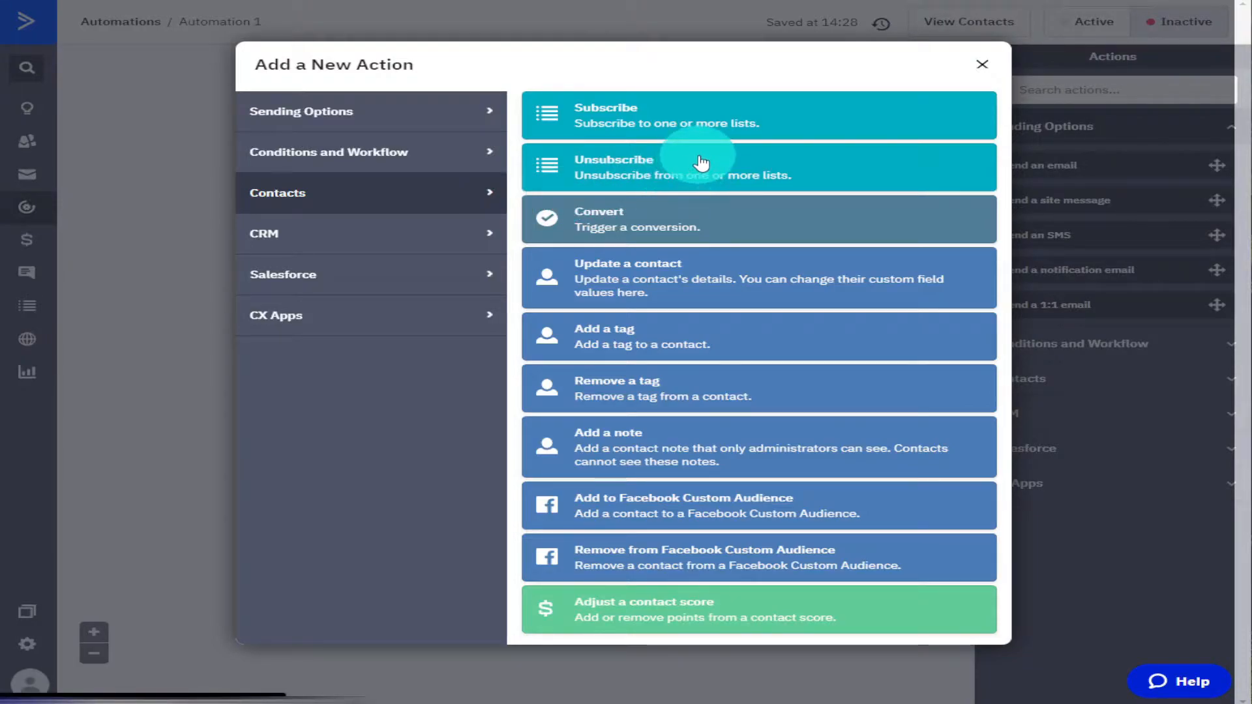
pyautogui.click(812, 121)
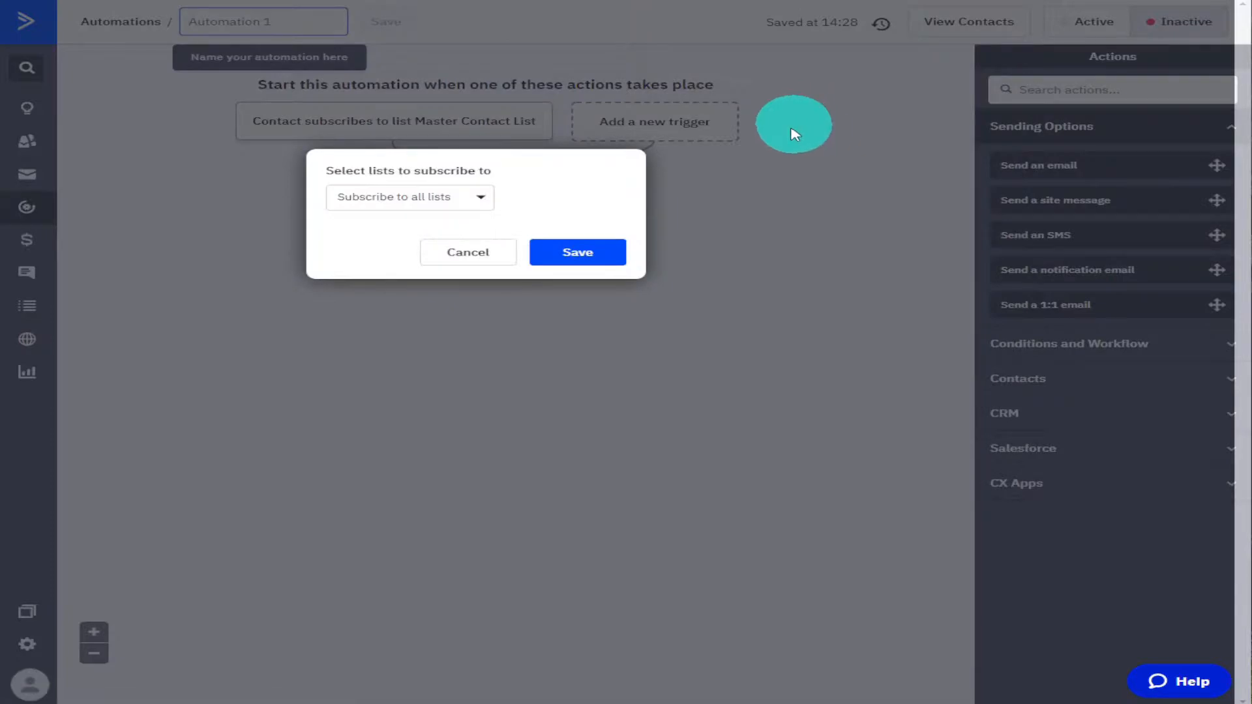
pyautogui.click(482, 199)
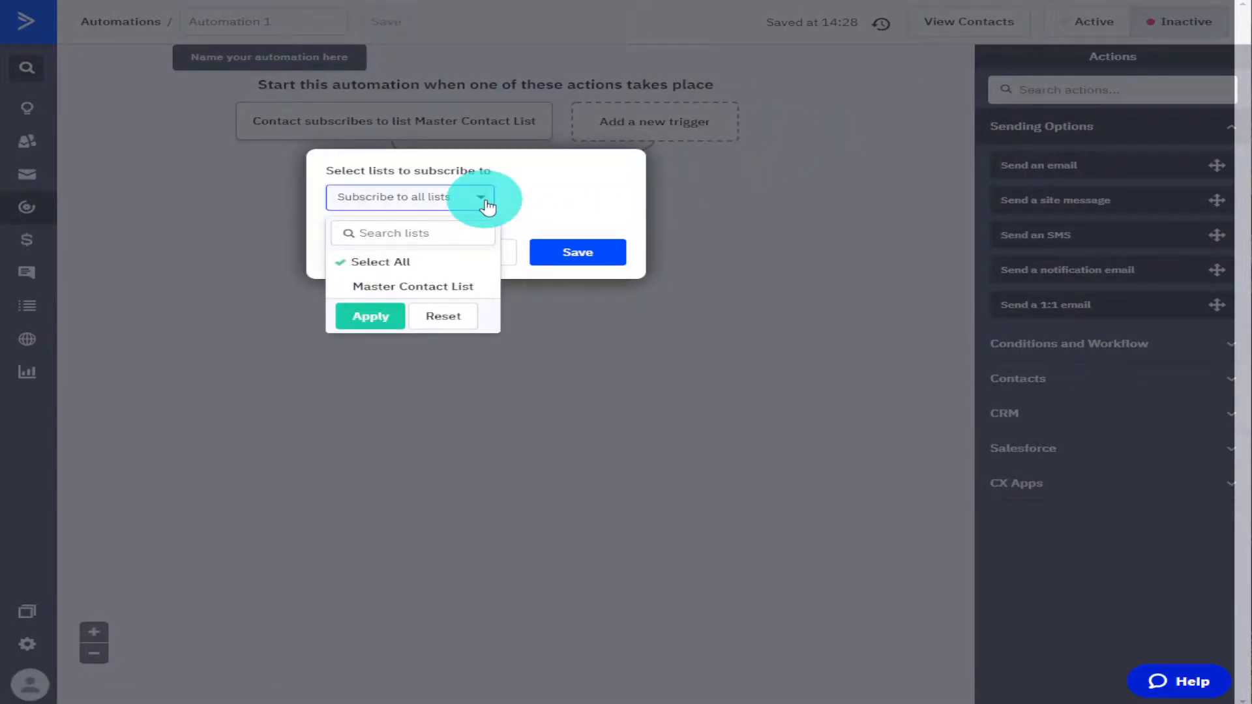
pyautogui.click(488, 206)
pyautogui.click(576, 261)
pyautogui.click(709, 77)
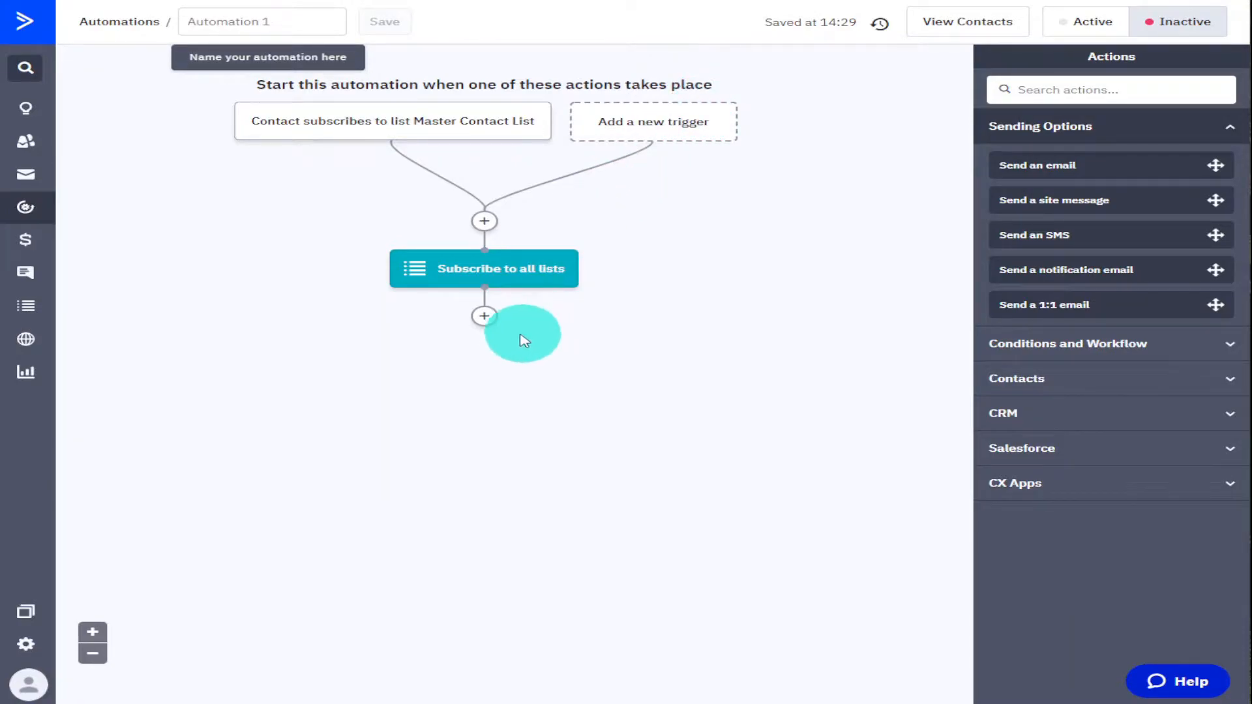
# Add an Update a contact action below the subscribe action that sets the Full Name field to "update"
pyautogui.click(484, 316)
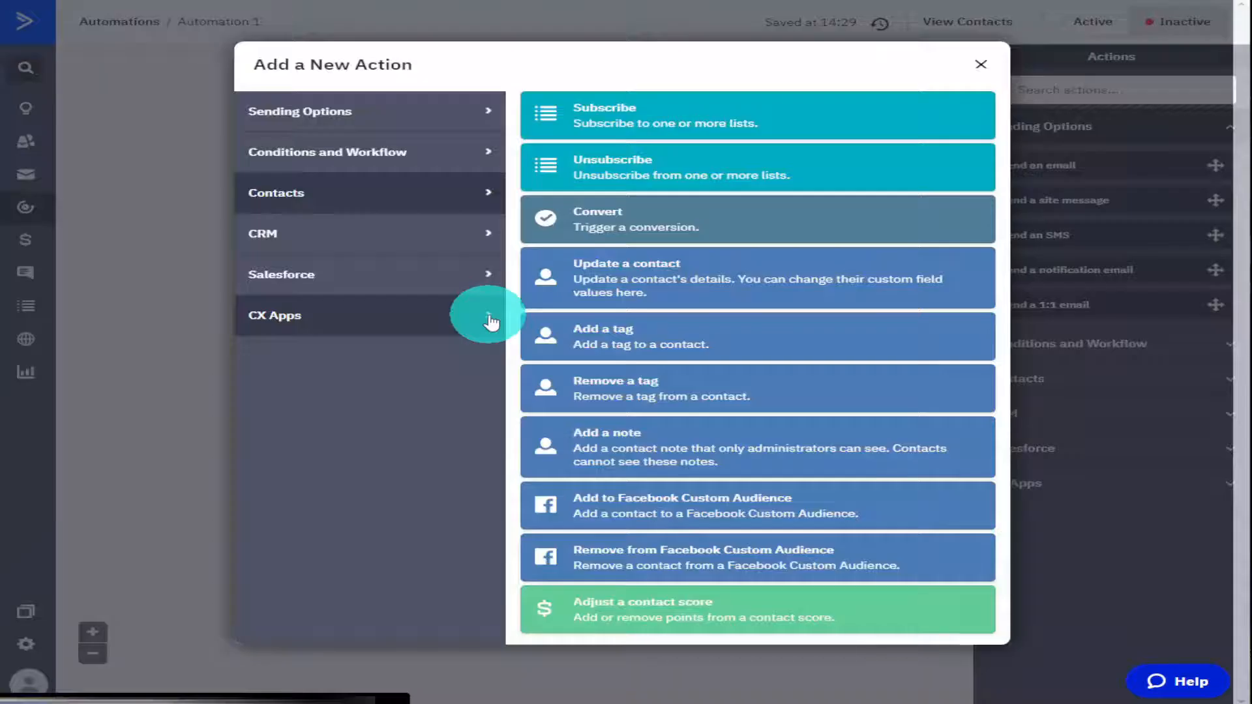
pyautogui.click(815, 307)
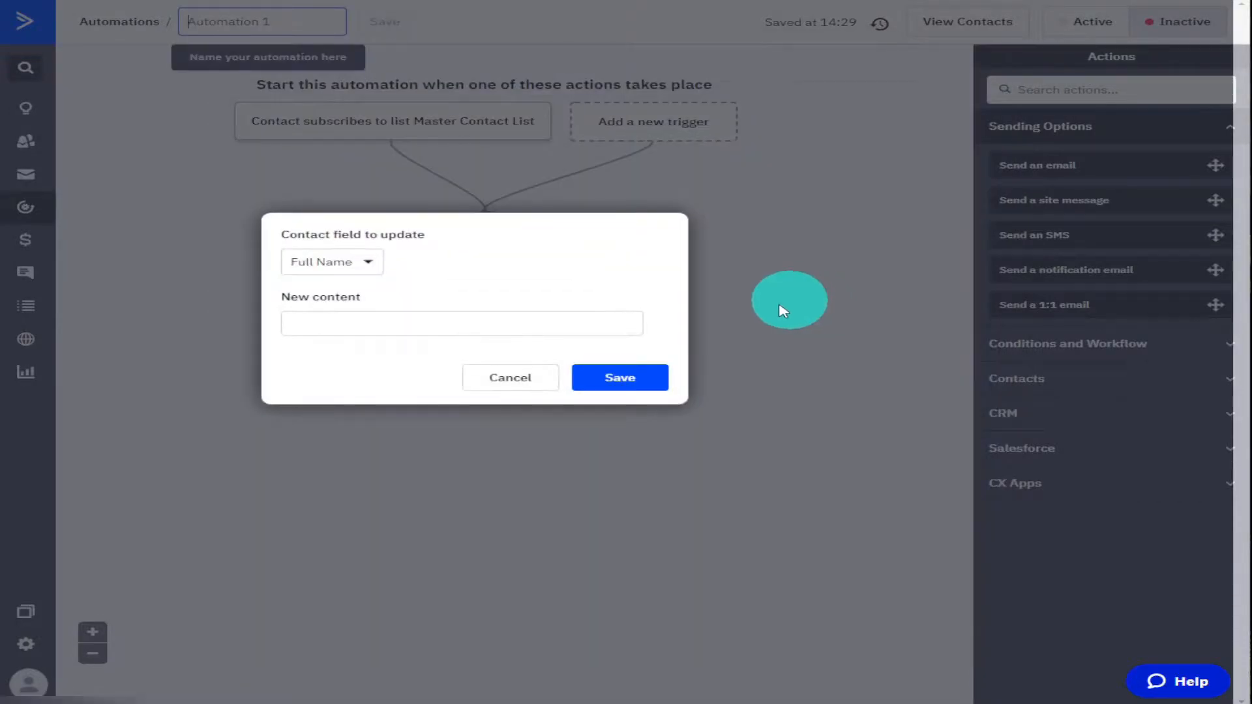
pyautogui.click(539, 330)
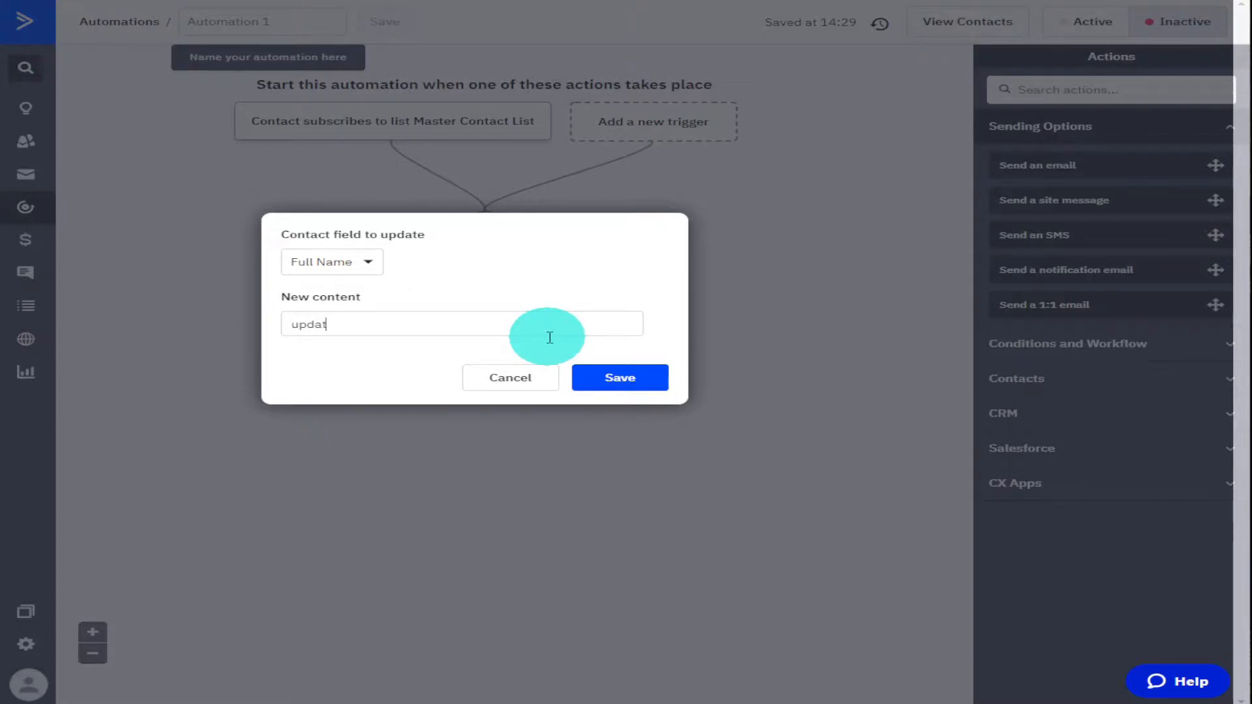
pyautogui.click(620, 377)
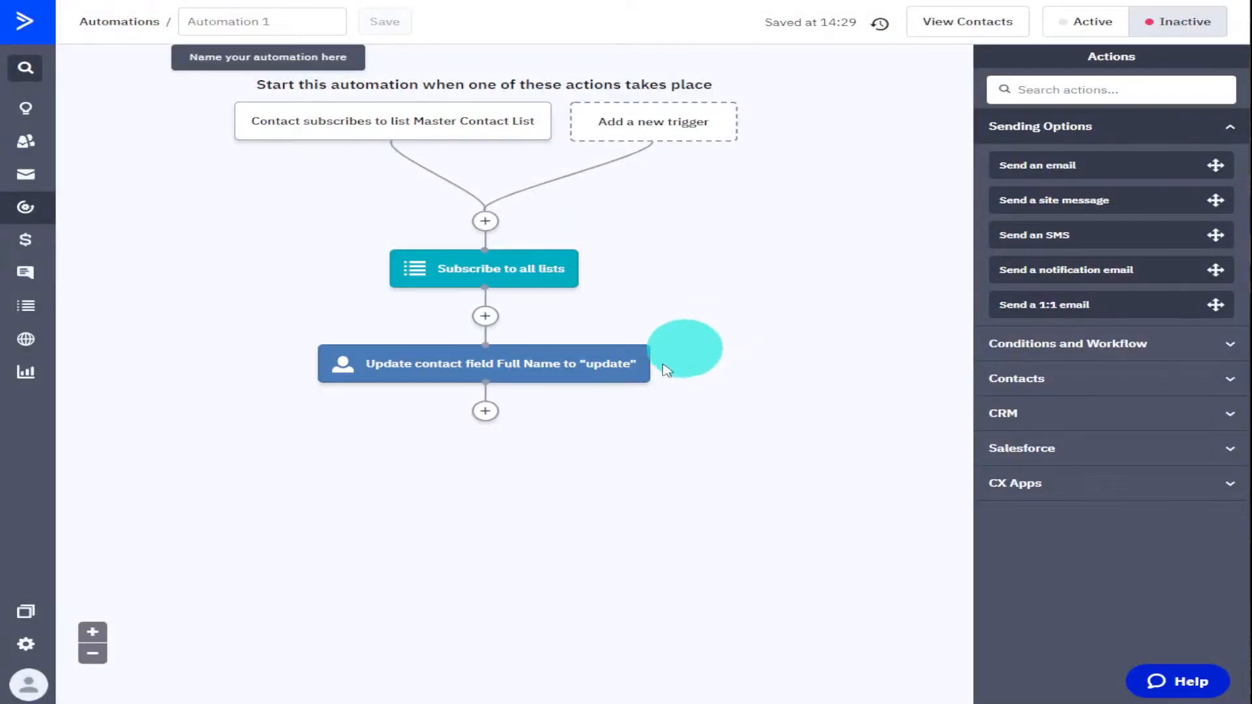
# Add a Send an email action at the end of the automation and create a new email named "sale" for it
pyautogui.click(488, 418)
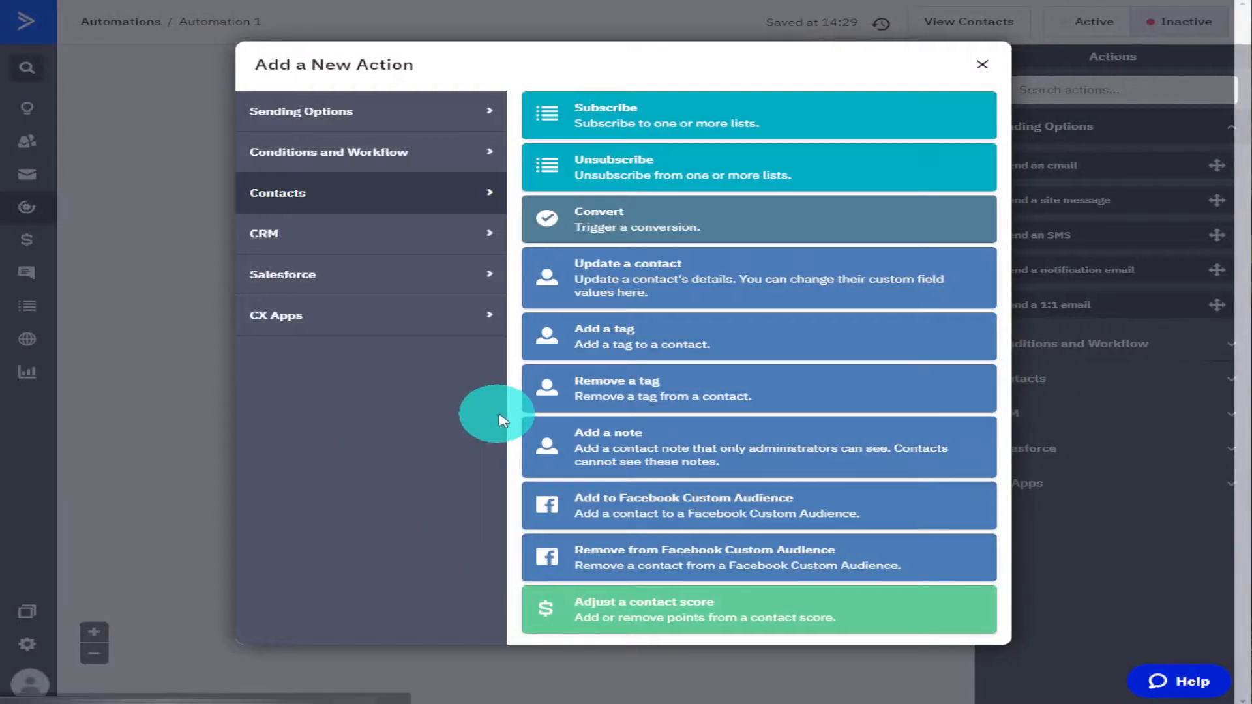
pyautogui.click(445, 124)
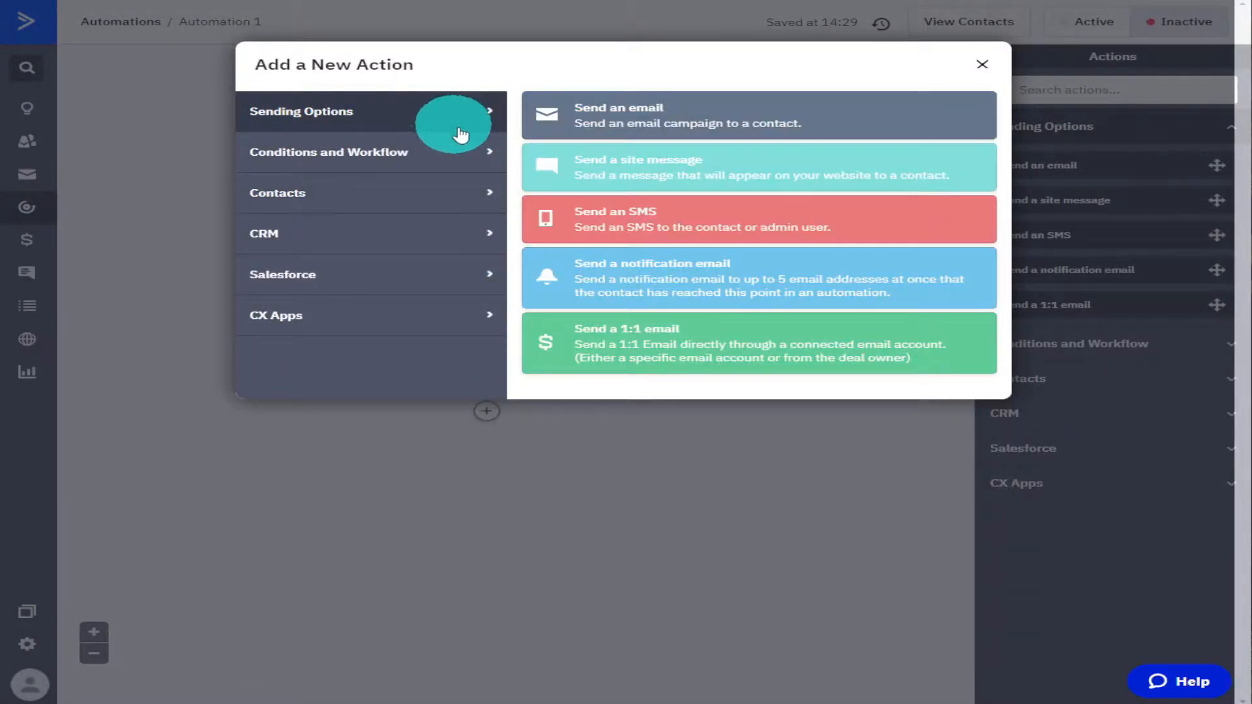
pyautogui.click(646, 133)
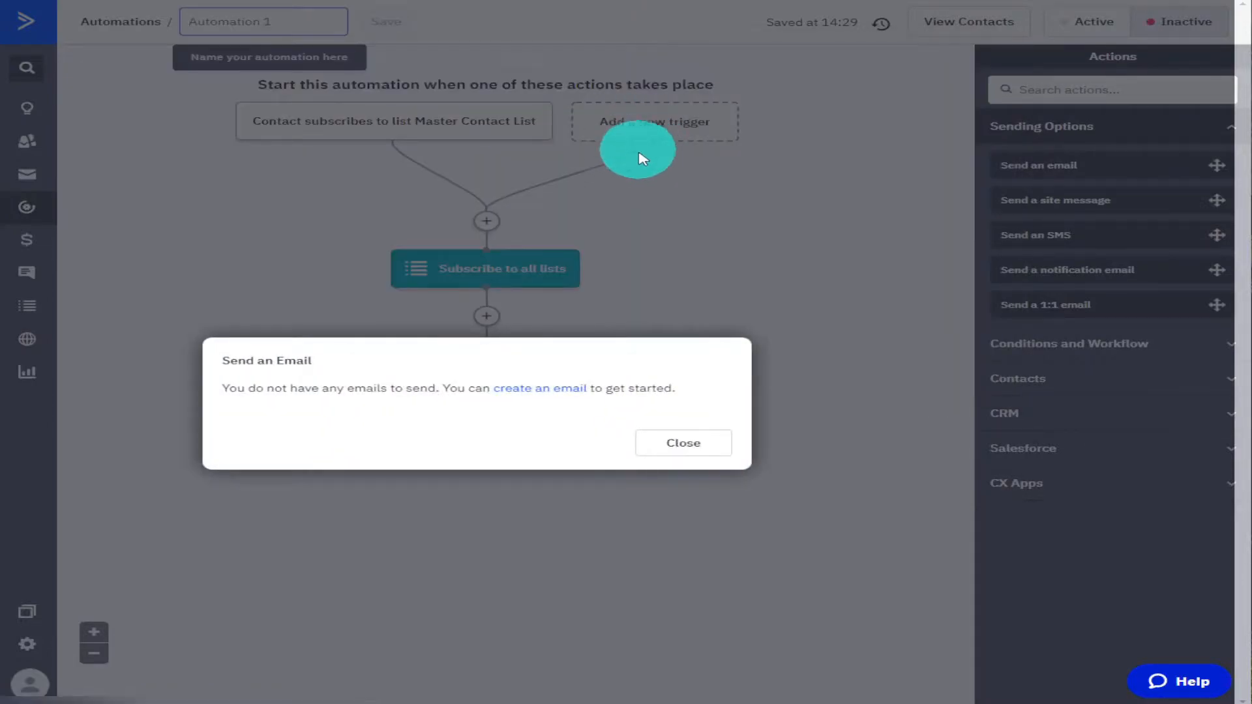
pyautogui.click(556, 389)
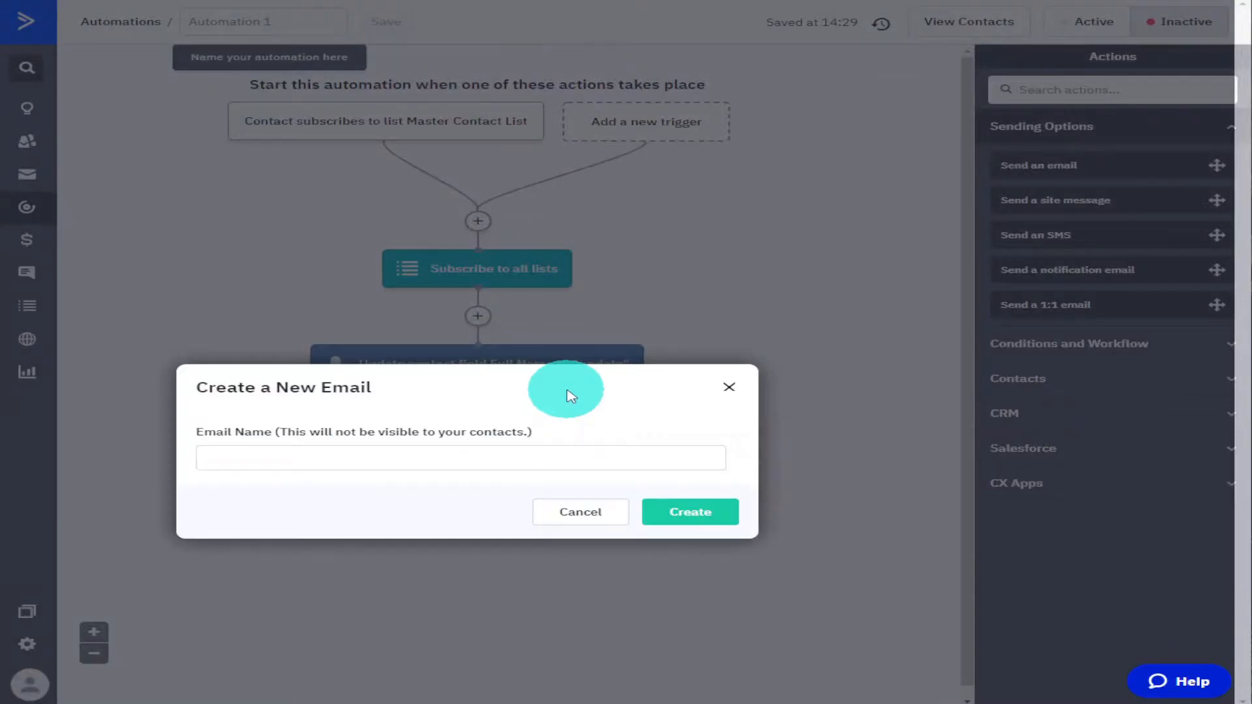
pyautogui.click(497, 461)
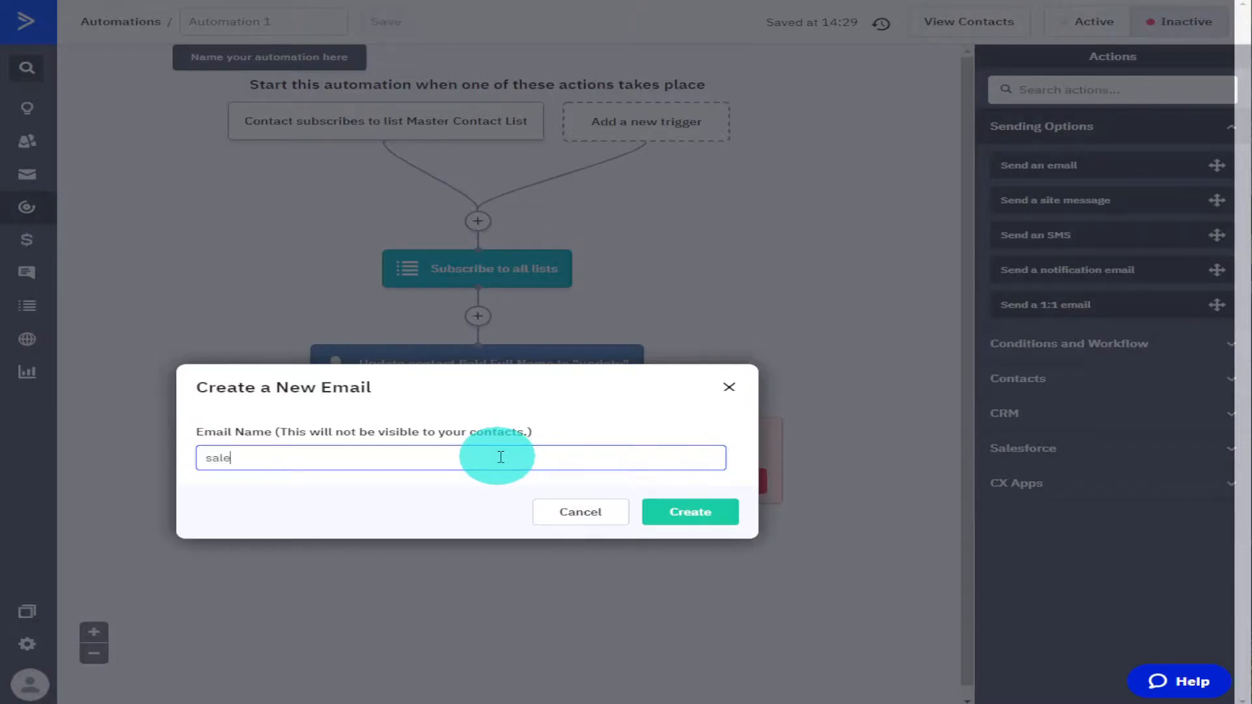
pyautogui.press('Return')
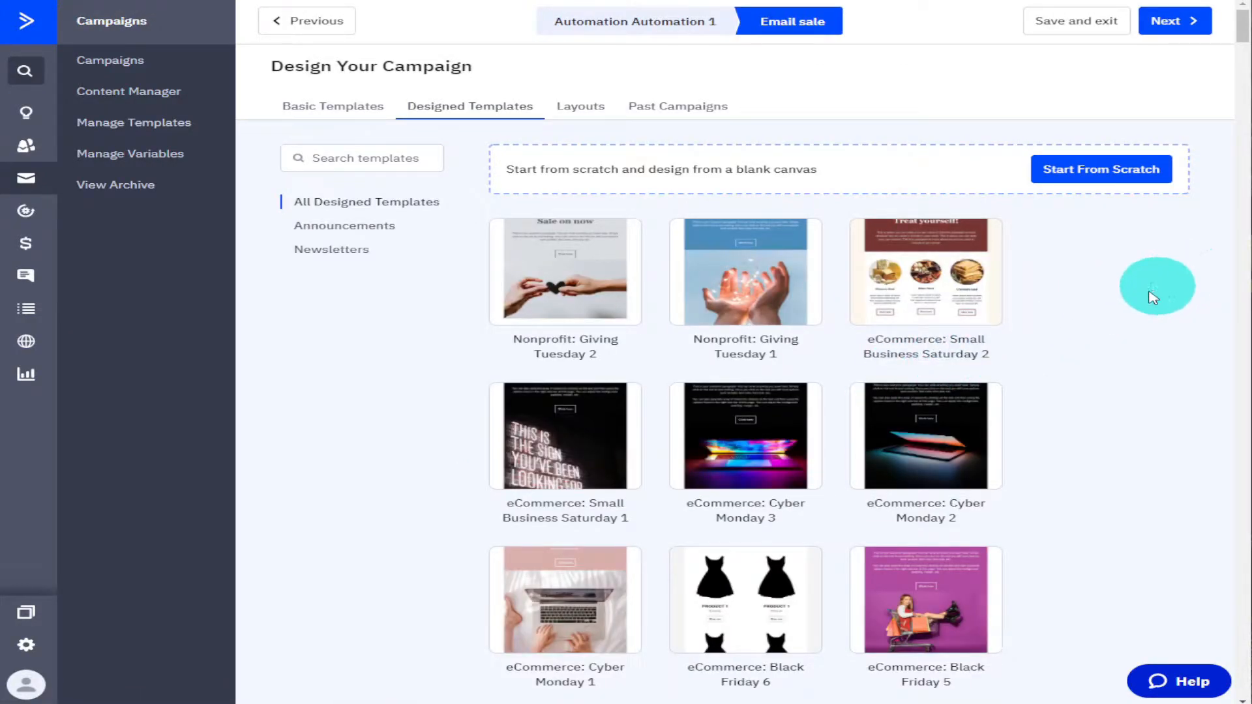
# Choose the "eCommerce: Cyber Monday 2" designed template for the sale email
pyautogui.moveTo(943, 442)
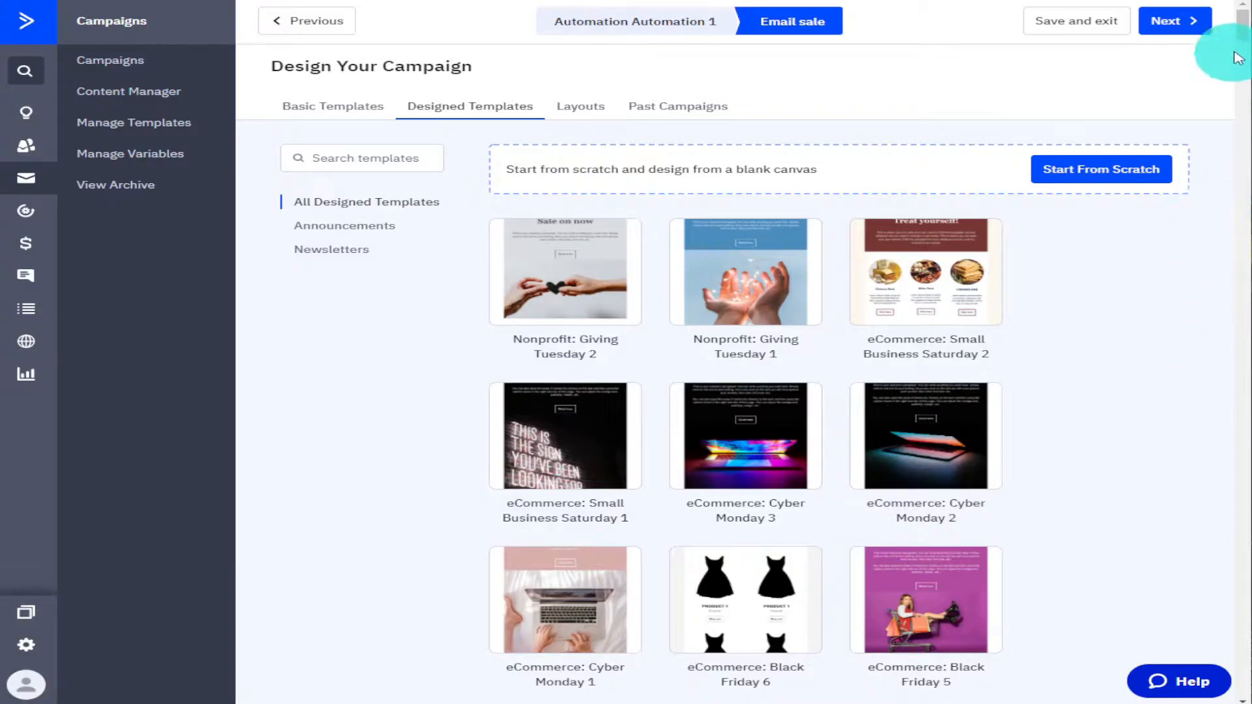
pyautogui.moveTo(1242, 23)
pyautogui.mouseDown()
pyautogui.moveTo(1245, 111)
pyautogui.moveTo(1245, 38)
pyautogui.mouseUp()
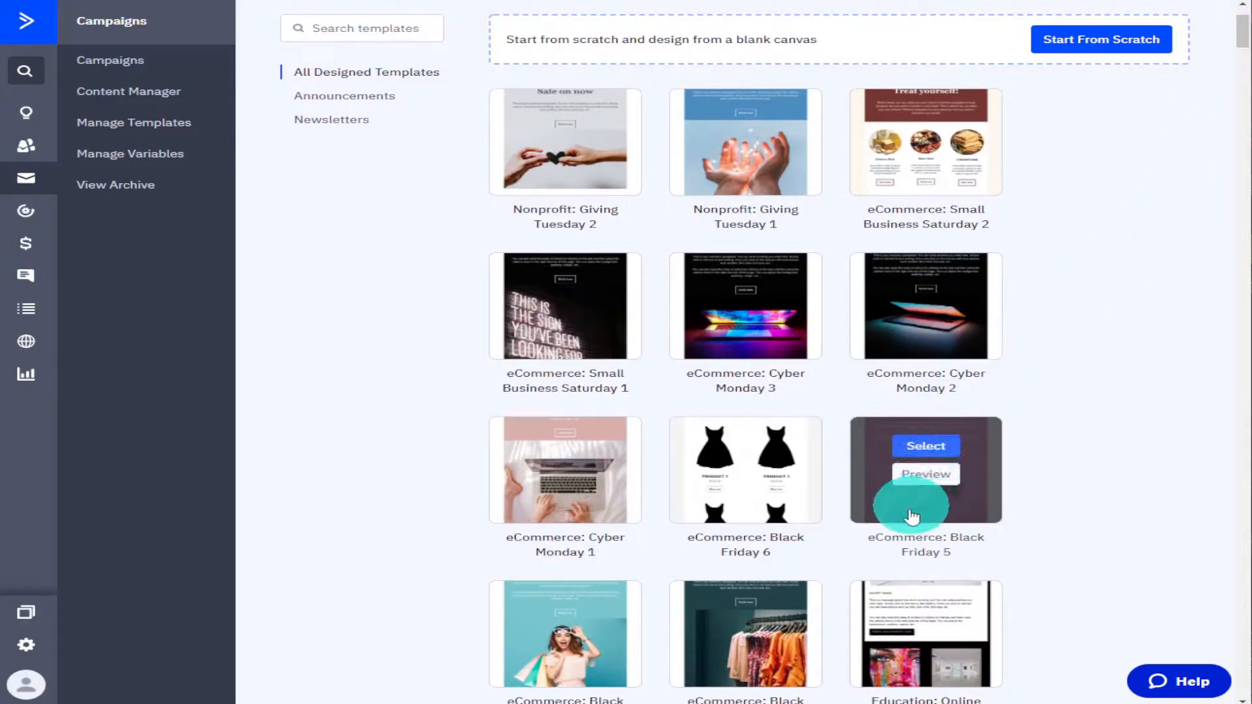
pyautogui.moveTo(972, 345)
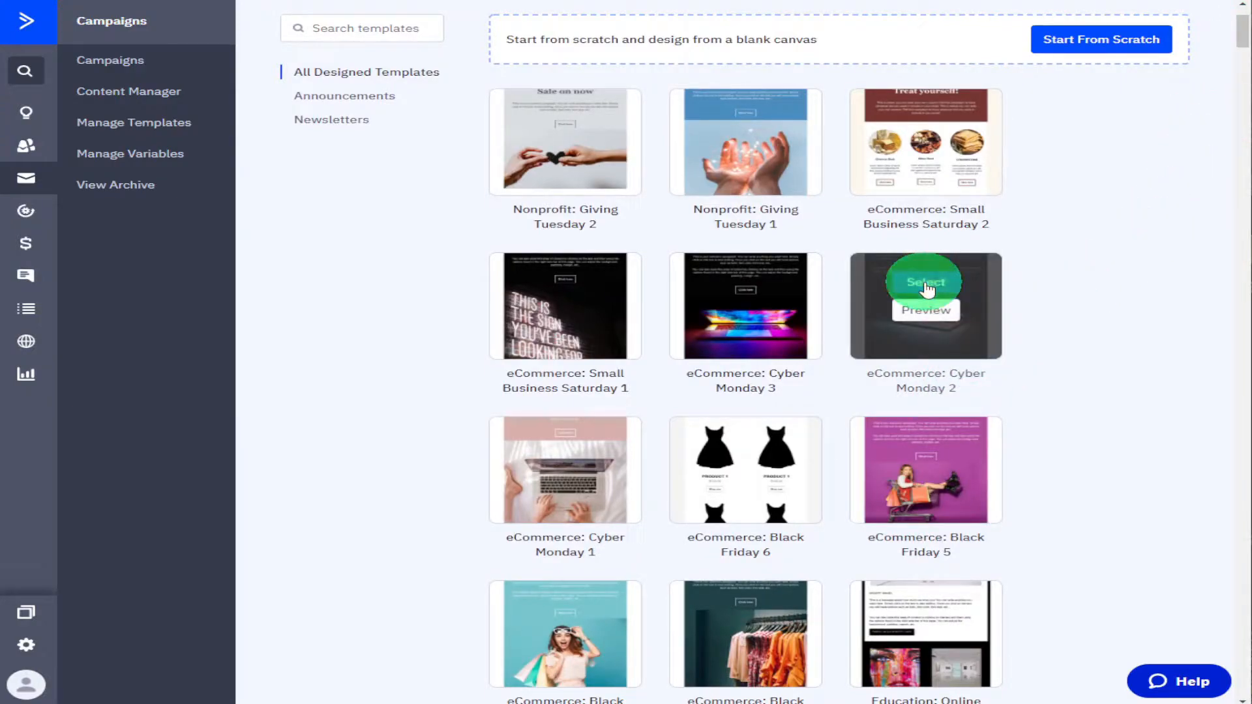
pyautogui.click(926, 287)
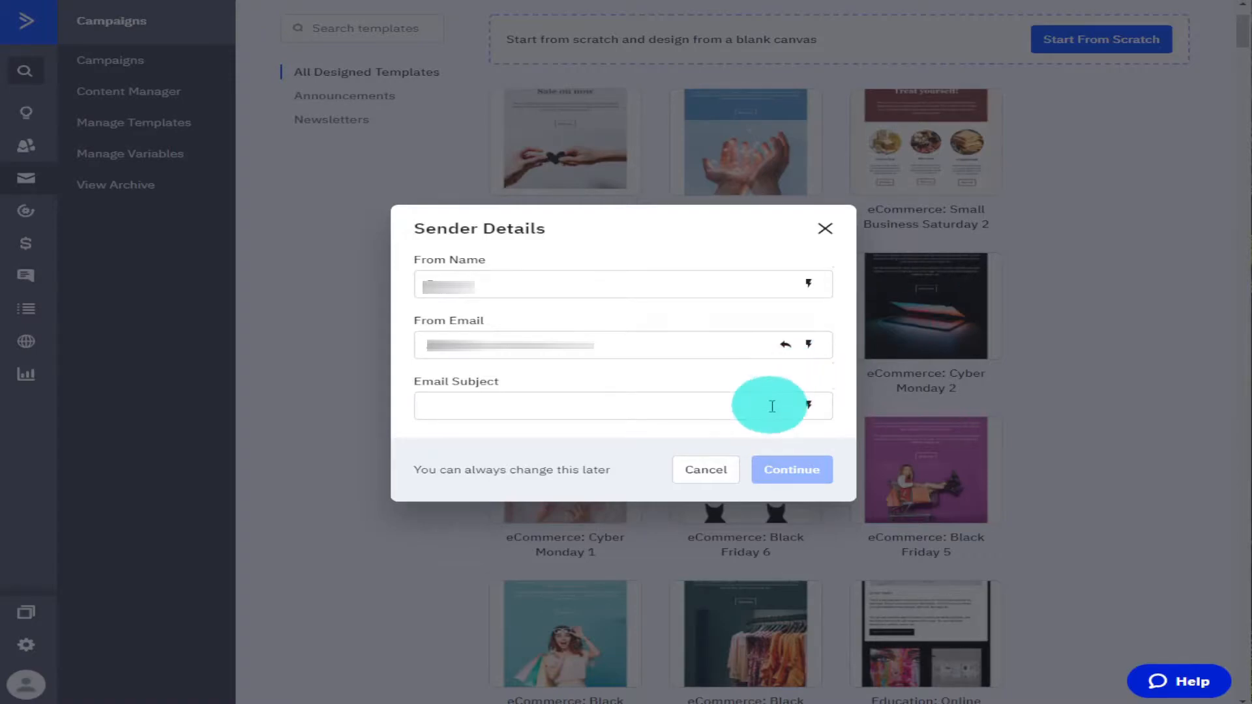
# Set the email subject to "thanks for signing up get 25% off" and continue to the email designer
pyautogui.click(753, 411)
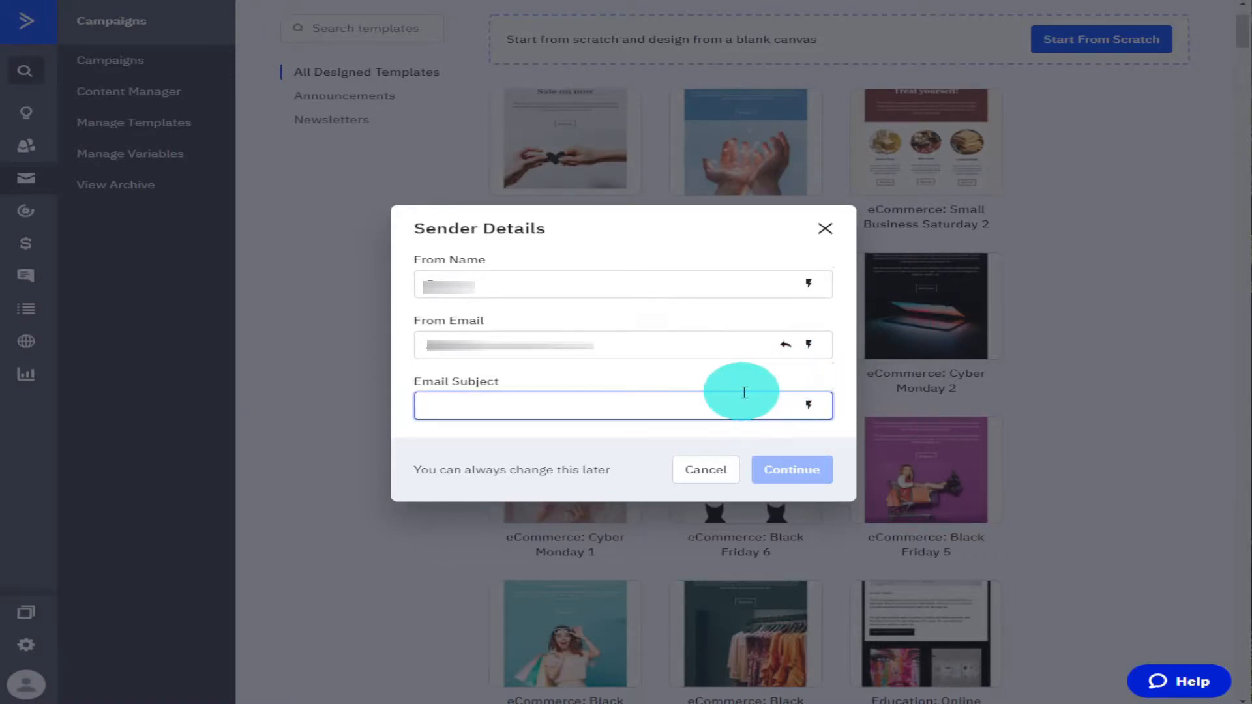
pyautogui.write('thanks for signing up get 25%')
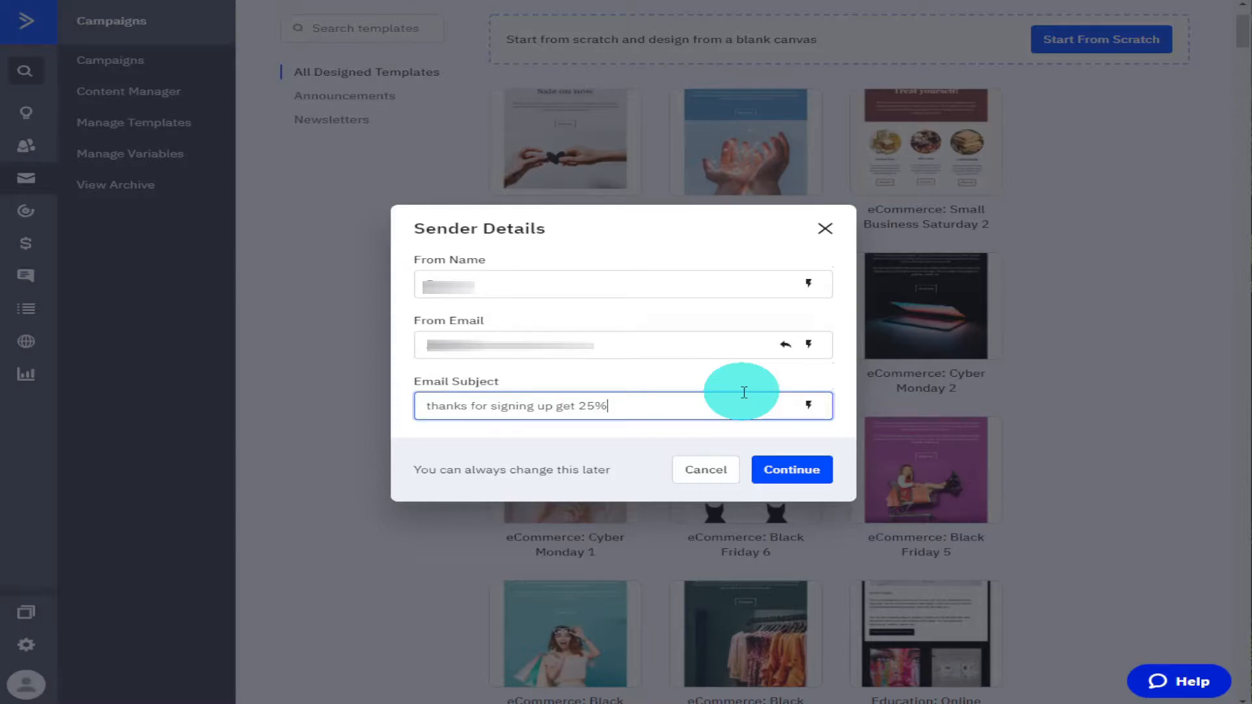
pyautogui.write('ff')
pyautogui.click(782, 472)
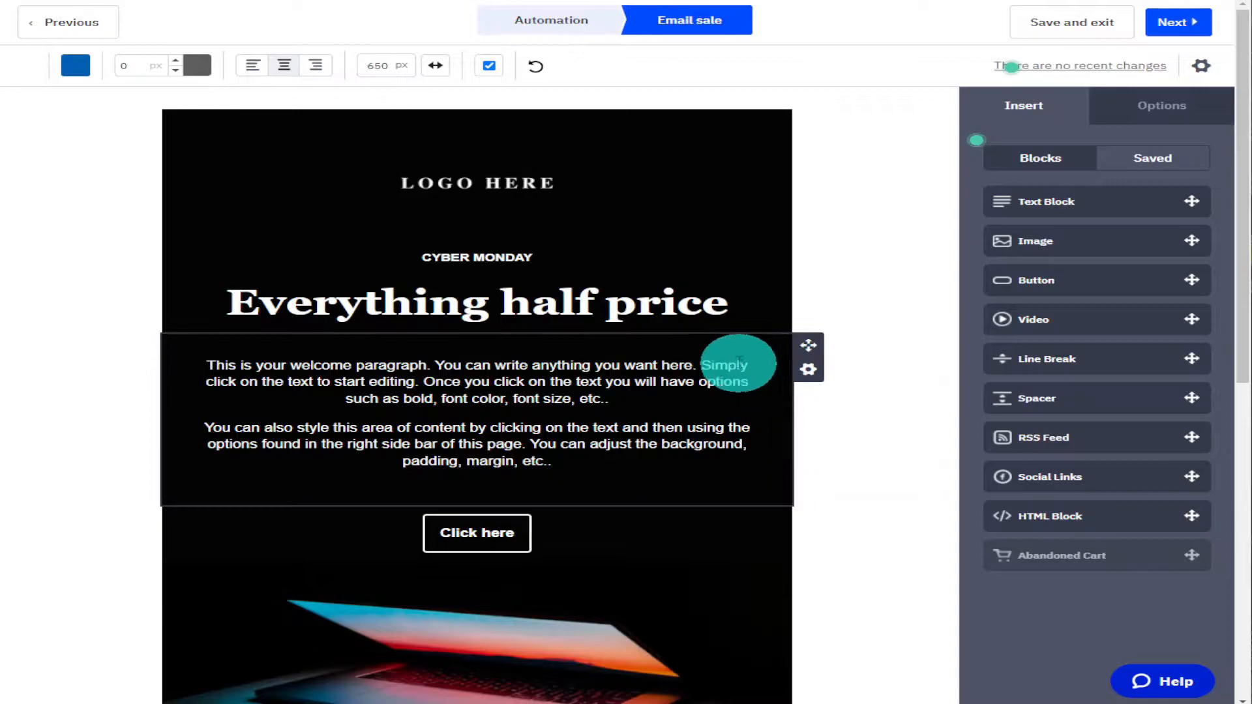
# Change the template's main heading to read "Everything 25% off"
pyautogui.click(717, 304)
pyautogui.moveTo(718, 304); pyautogui.dragTo(507, 302)
pyautogui.write('25')
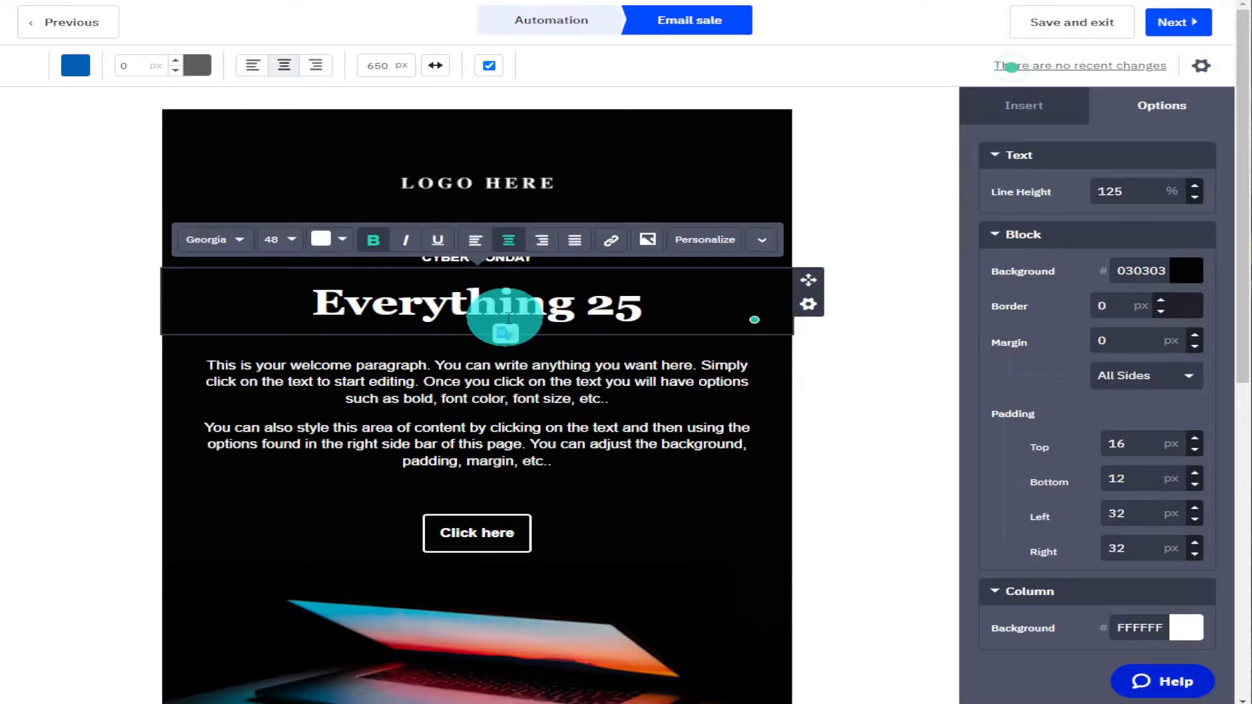
pyautogui.write('% off')
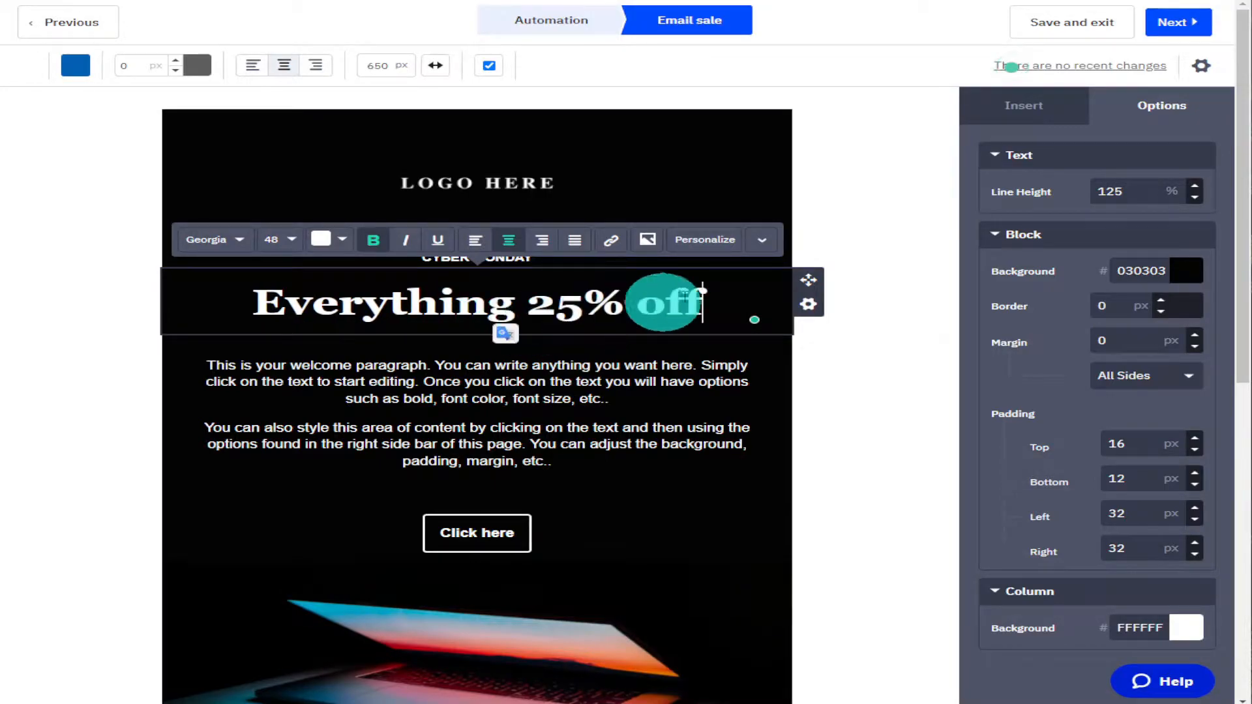
# Save and exit the email design, and save the Send an email action with the "sale" email selected
pyautogui.click(1138, 29)
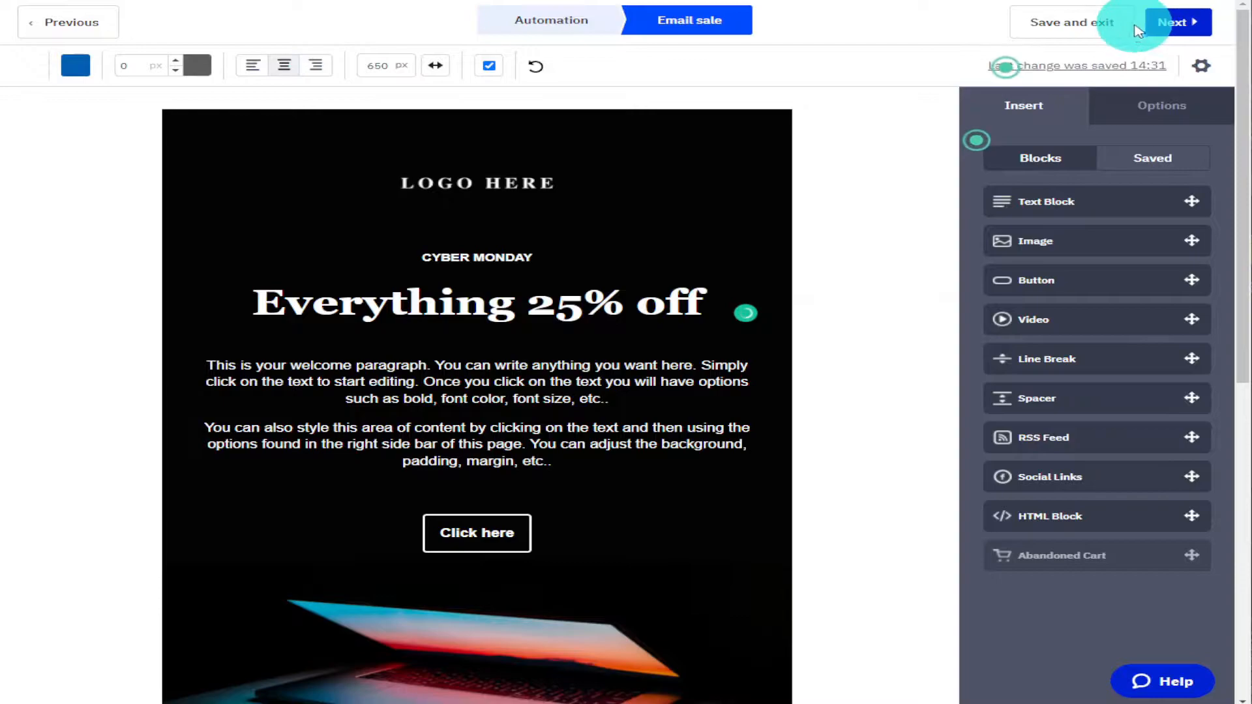
pyautogui.click(1112, 36)
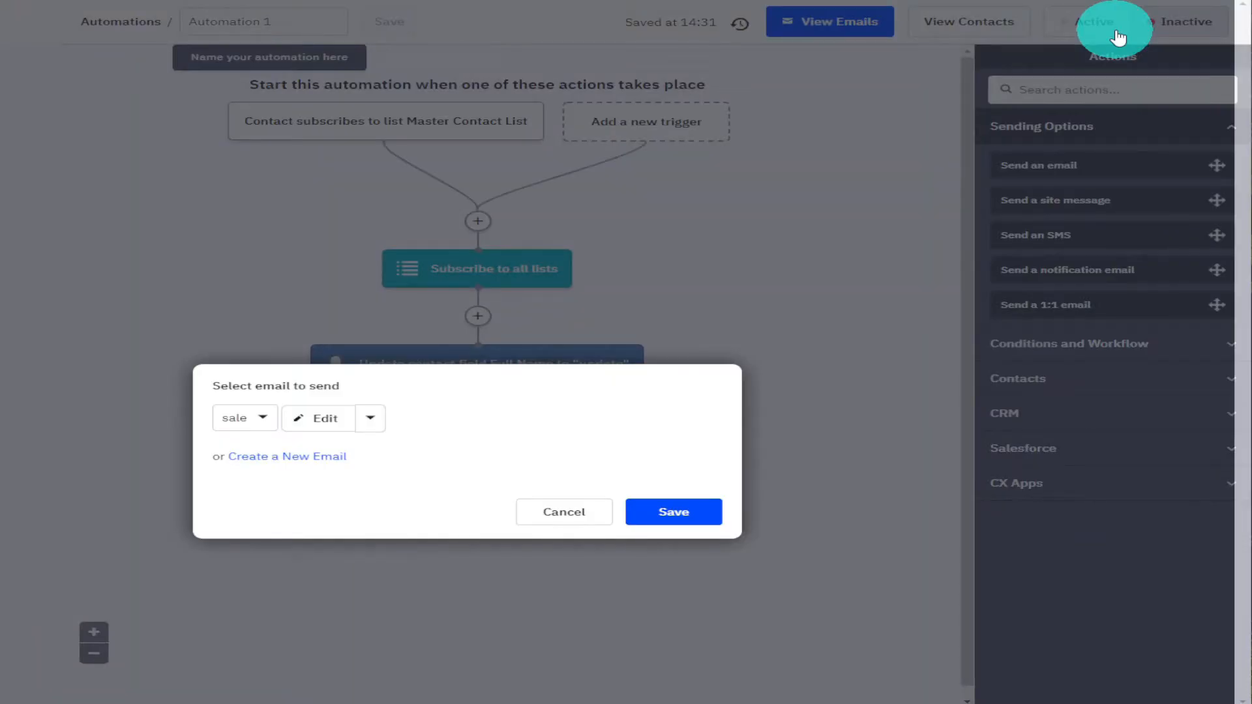
pyautogui.click(717, 515)
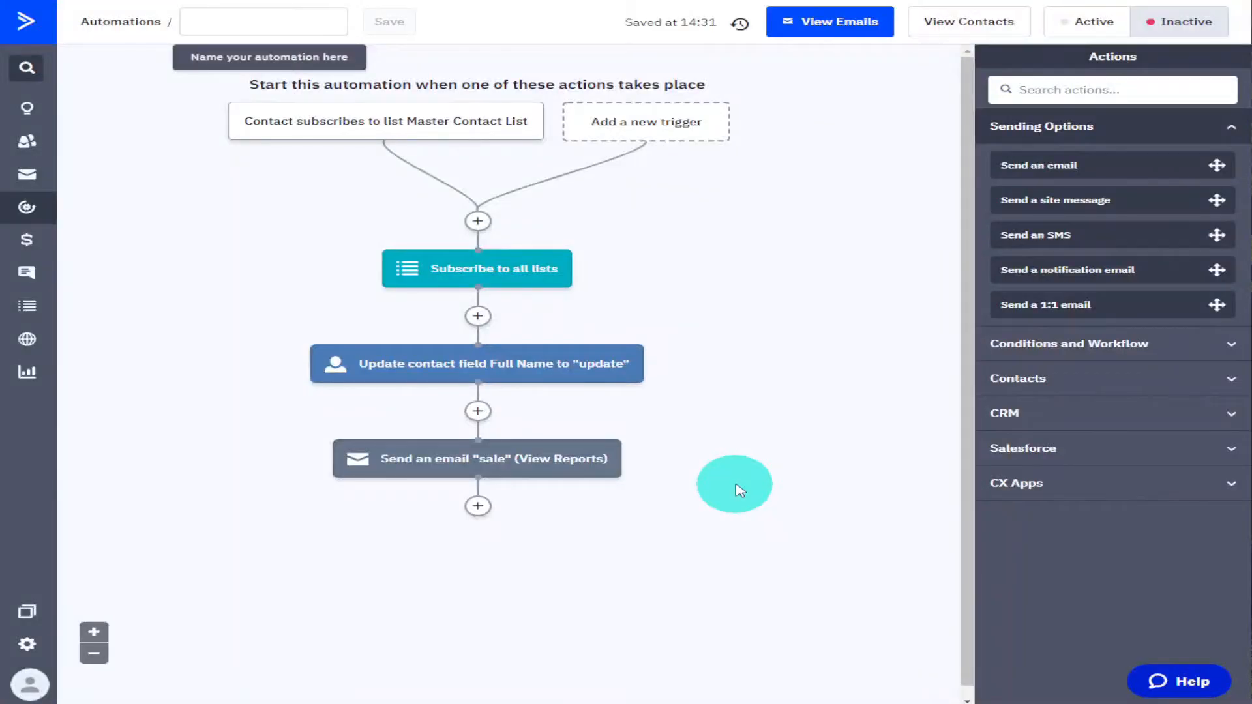
# Add a Wait action after the sale email that waits for a set period of 2 days
pyautogui.moveTo(559, 476)
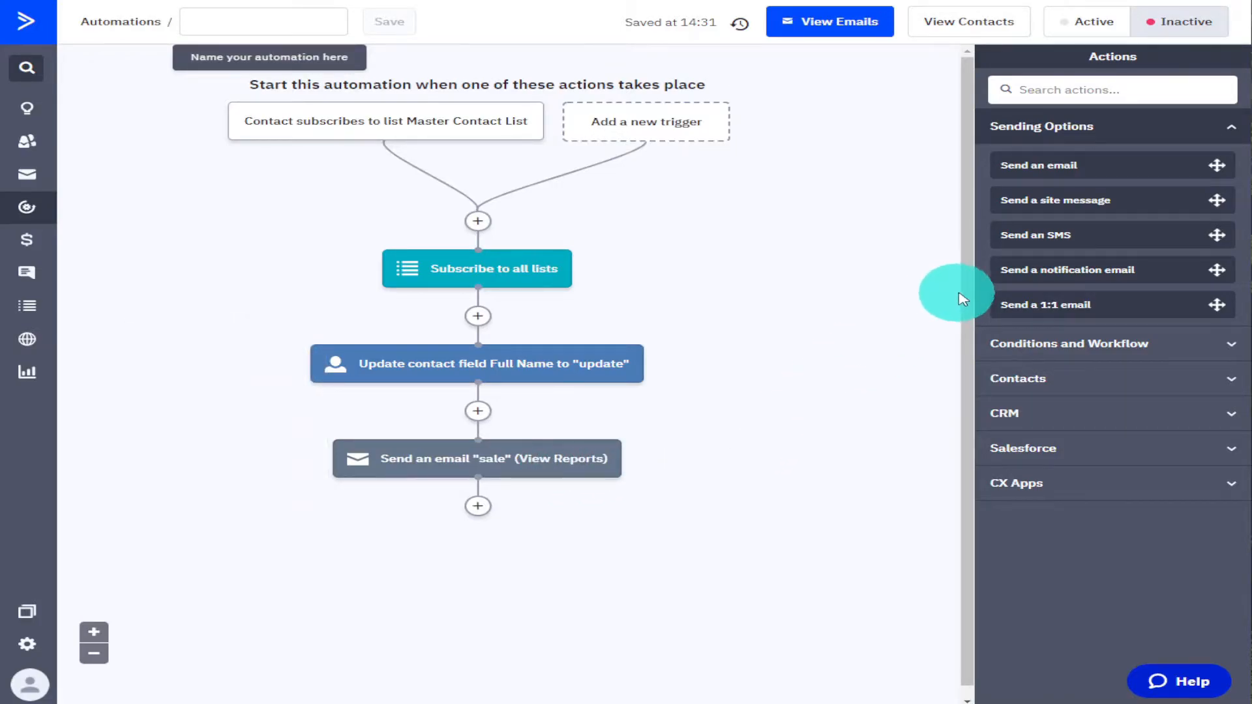
pyautogui.scroll(-1, 965, 307)
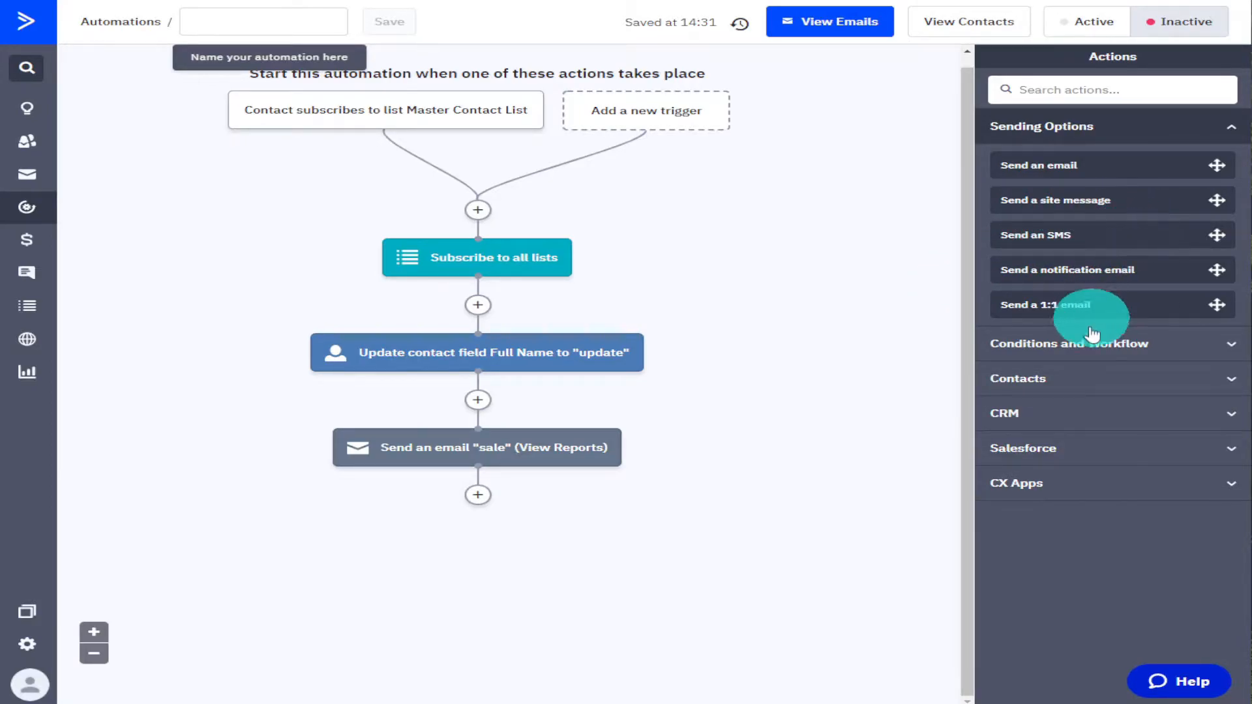
pyautogui.click(1079, 360)
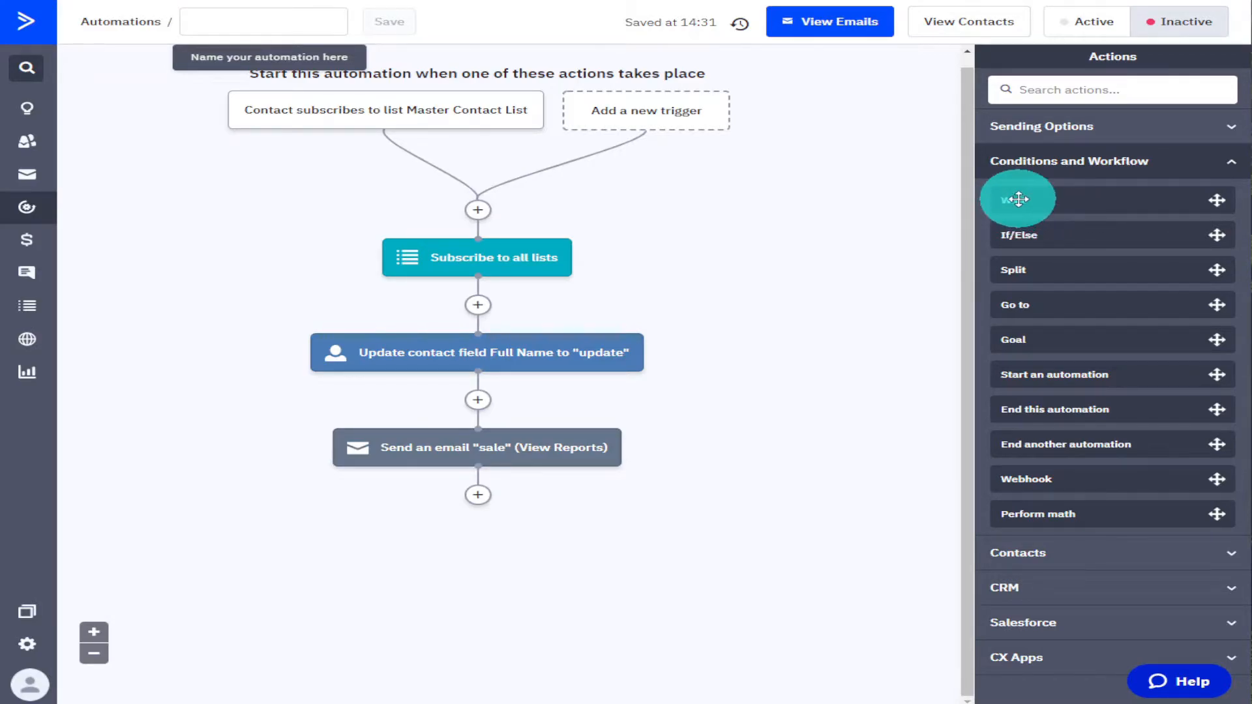
pyautogui.moveTo(1018, 199); pyautogui.dragTo(477, 488)
pyautogui.click(278, 489)
pyautogui.click(520, 500)
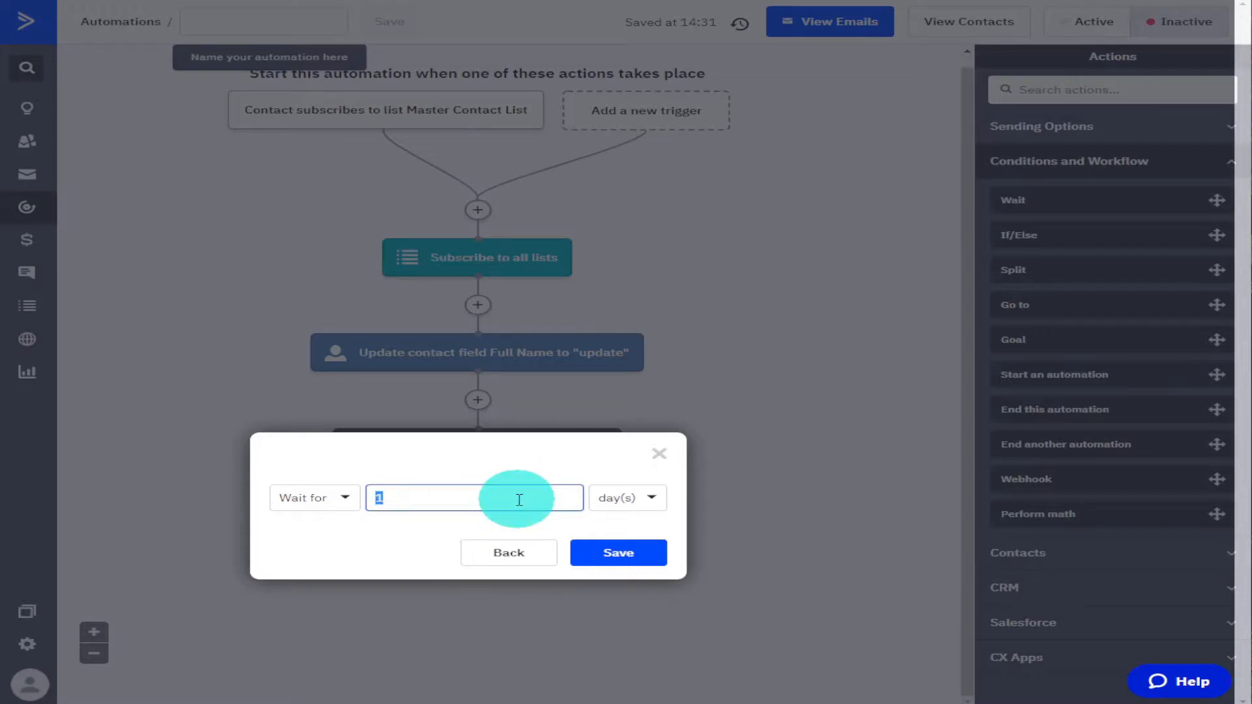
pyautogui.click(648, 506)
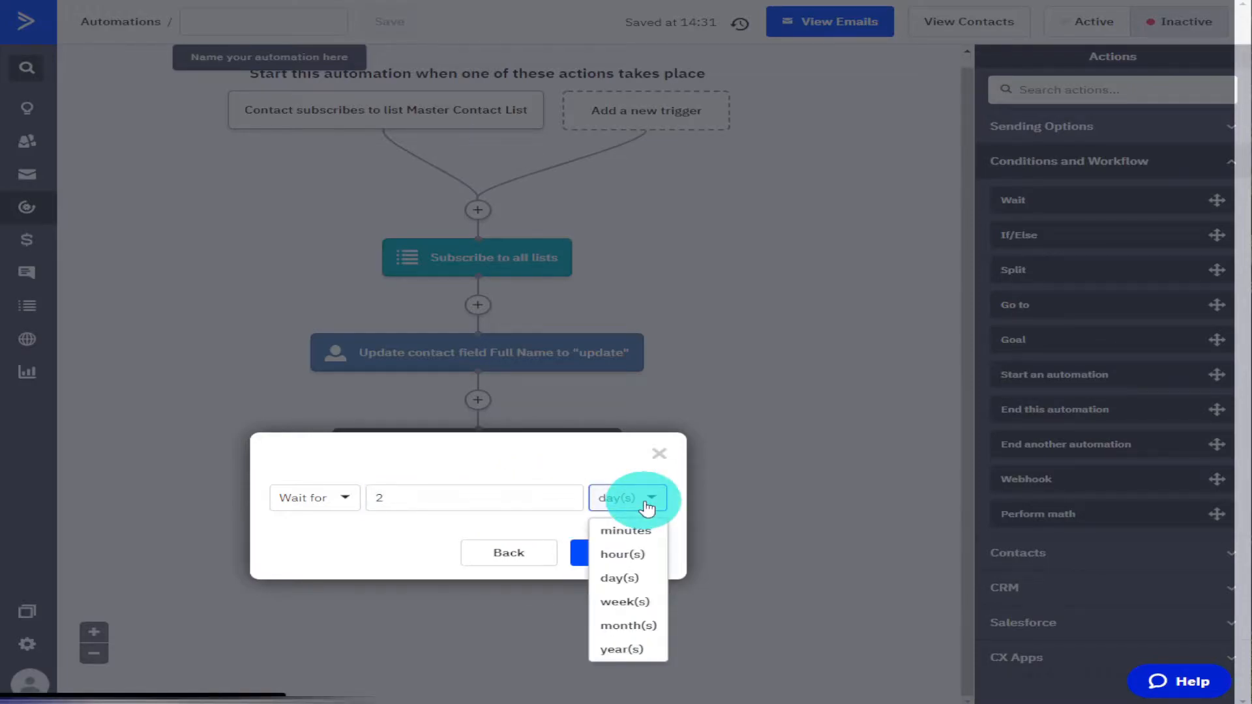
pyautogui.click(647, 505)
pyautogui.click(349, 503)
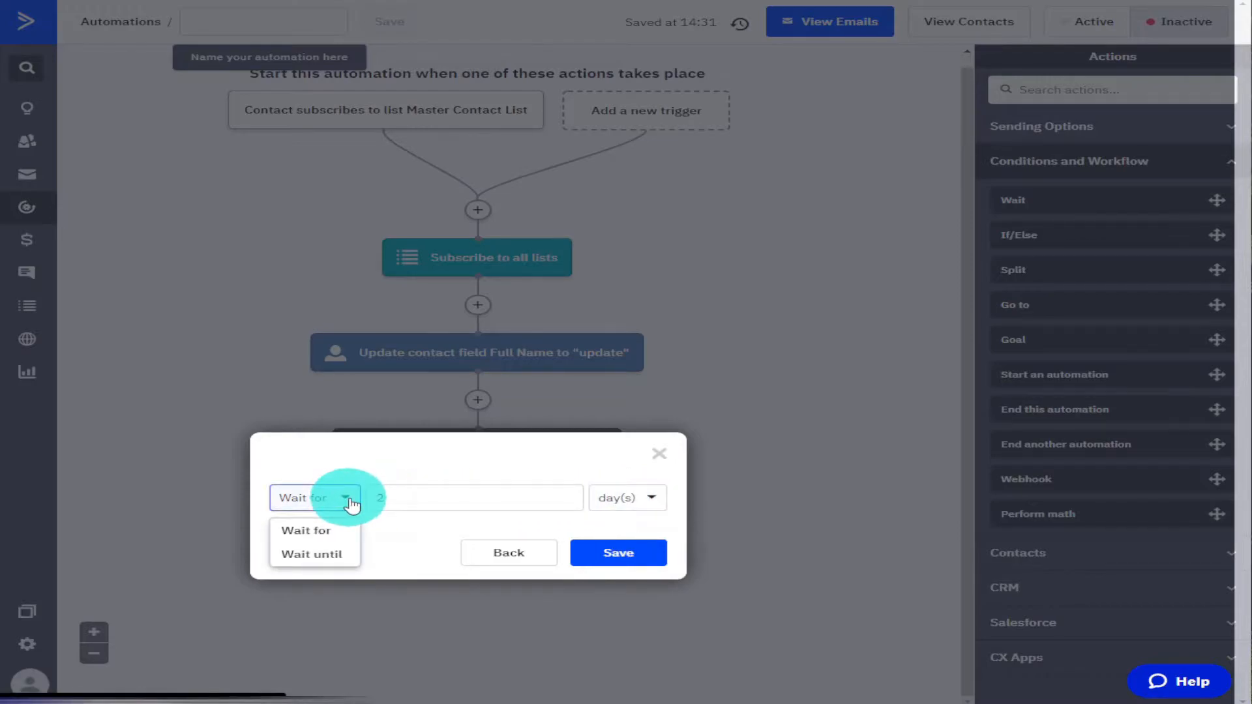
pyautogui.click(351, 505)
pyautogui.click(618, 552)
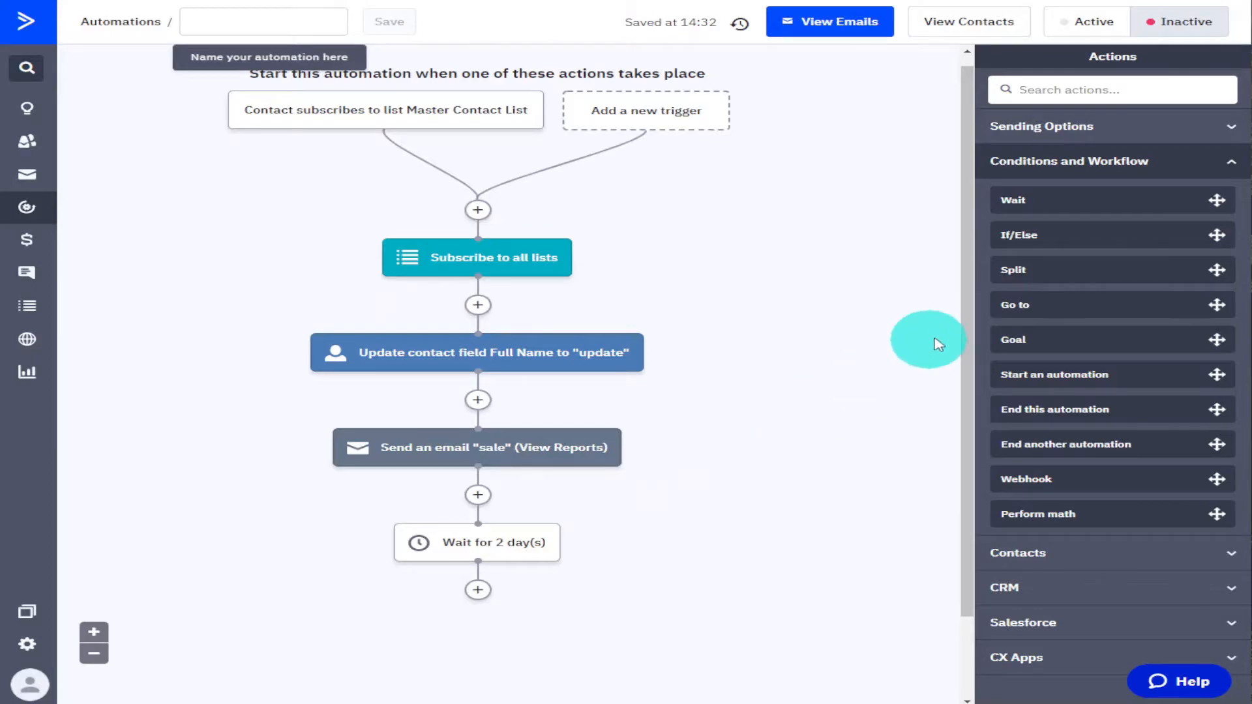
# Add an If/Else action after the wait with the condition "Sent not opened" for any campaign or email
pyautogui.moveTo(965, 322); pyautogui.dragTo(952, 401)
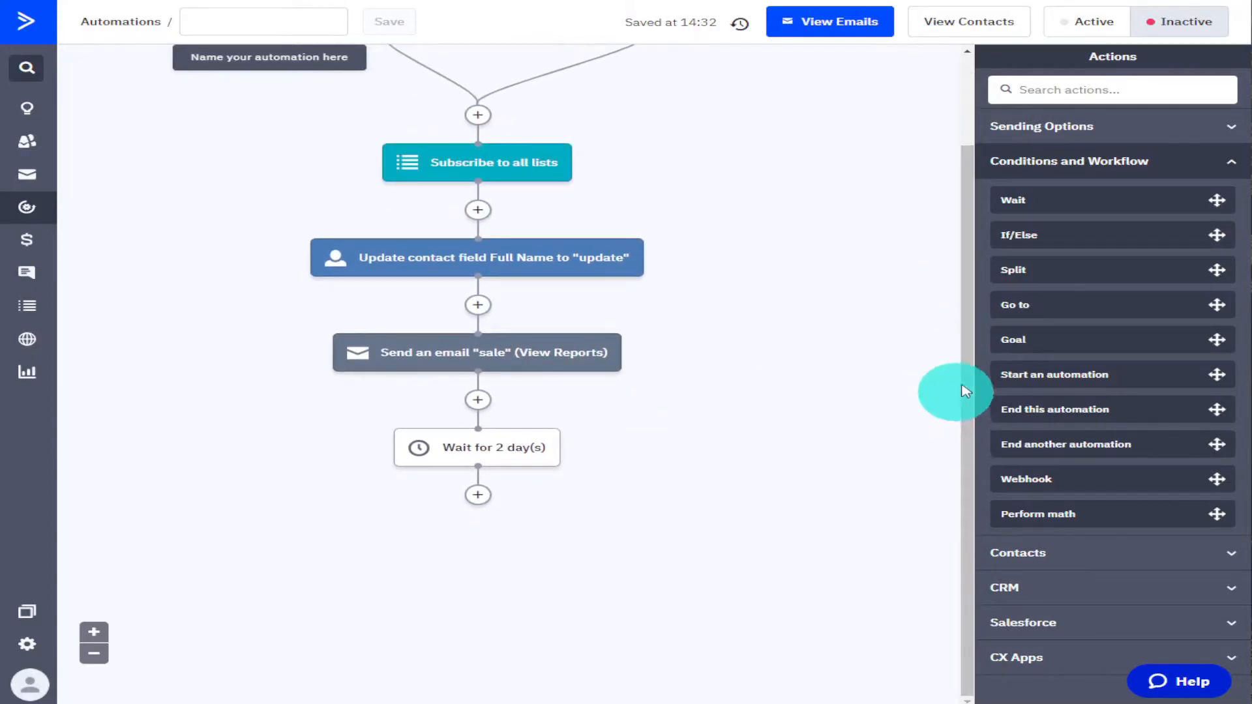
pyautogui.moveTo(1028, 238); pyautogui.dragTo(502, 506)
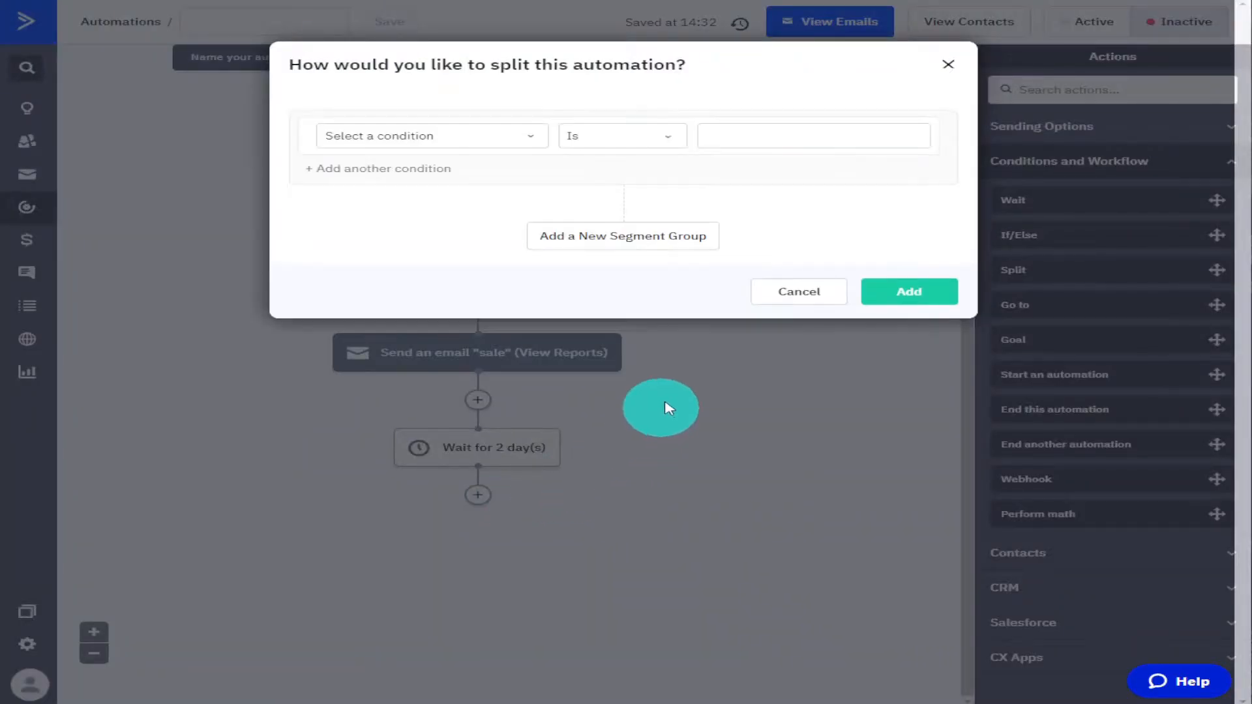
pyautogui.click(531, 138)
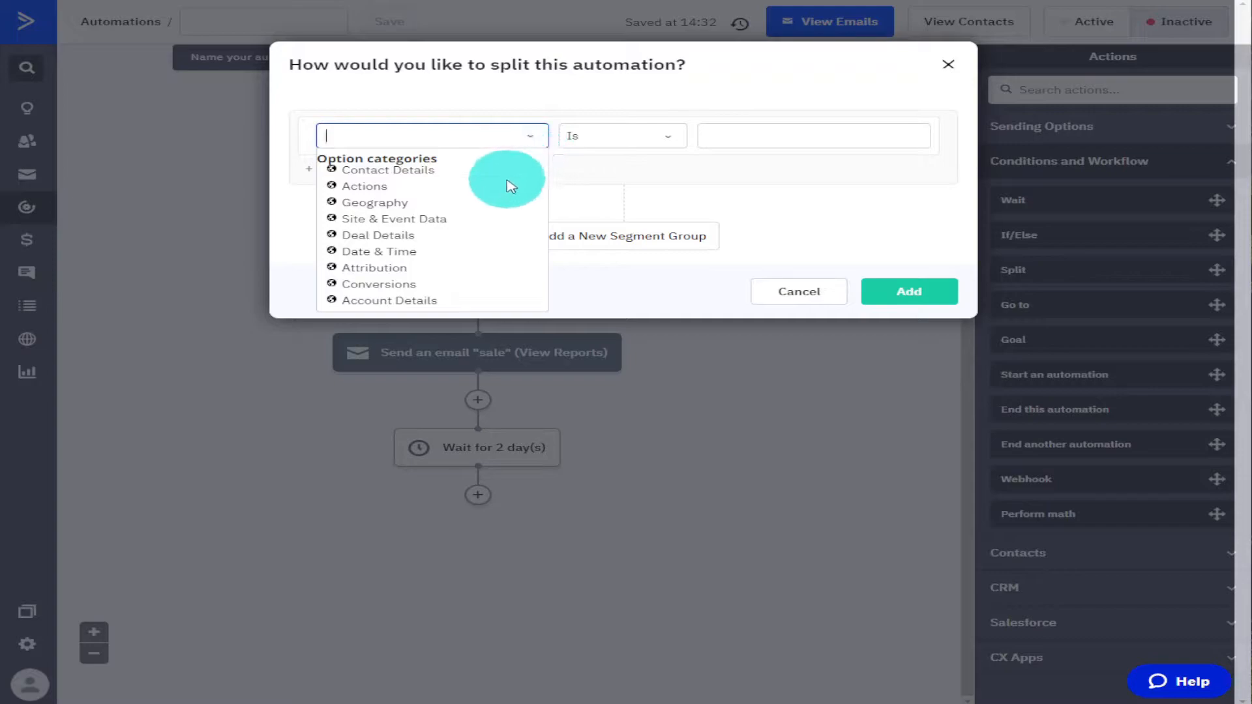
pyautogui.click(373, 192)
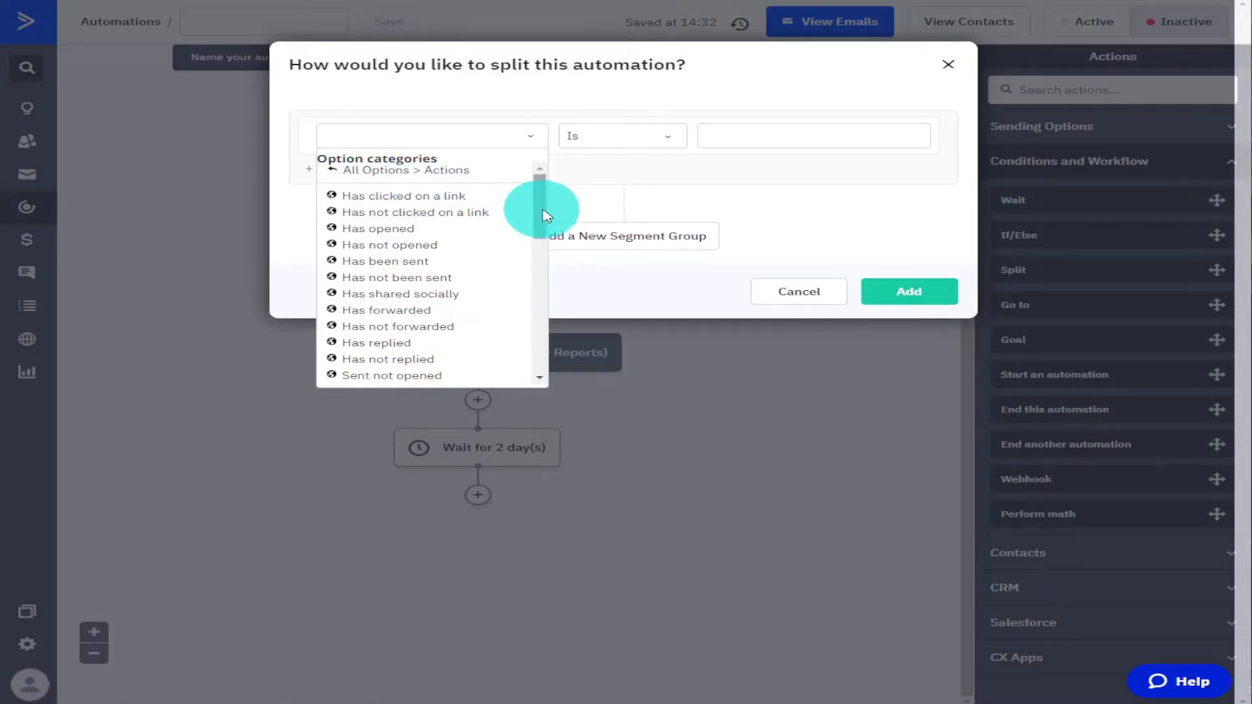
pyautogui.moveTo(544, 213); pyautogui.dragTo(553, 351)
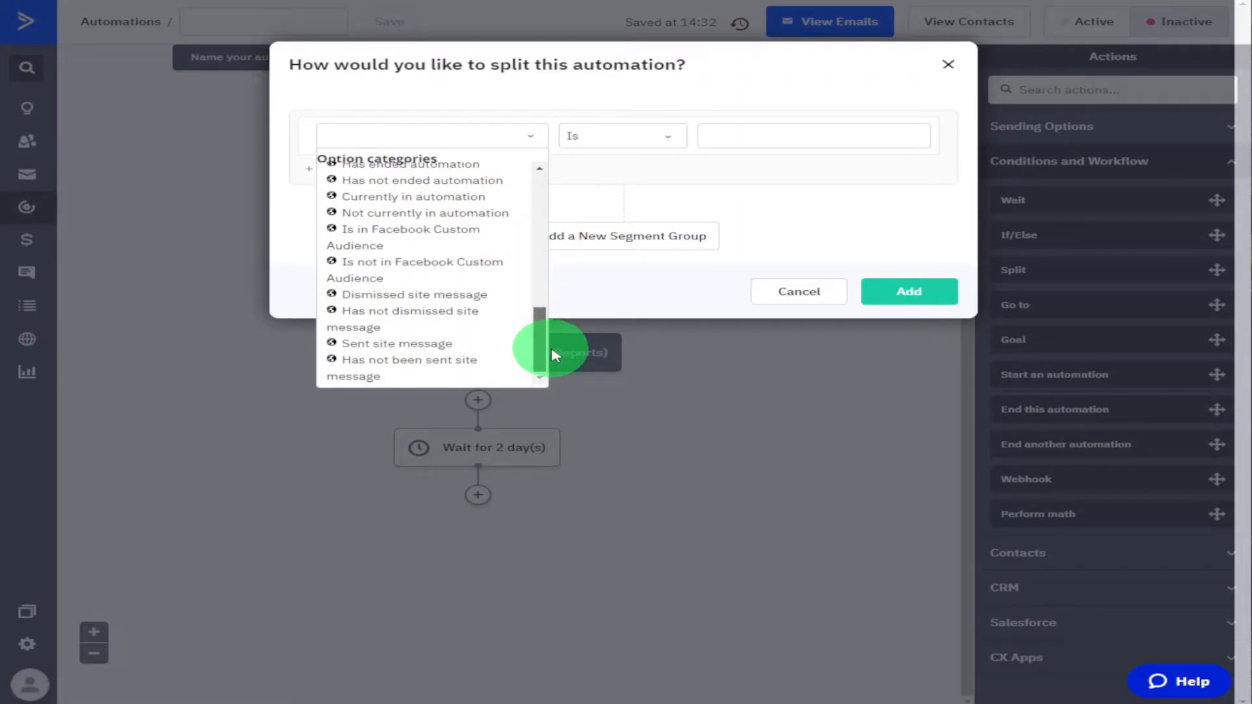
pyautogui.moveTo(553, 356); pyautogui.dragTo(550, 224)
pyautogui.click(456, 320)
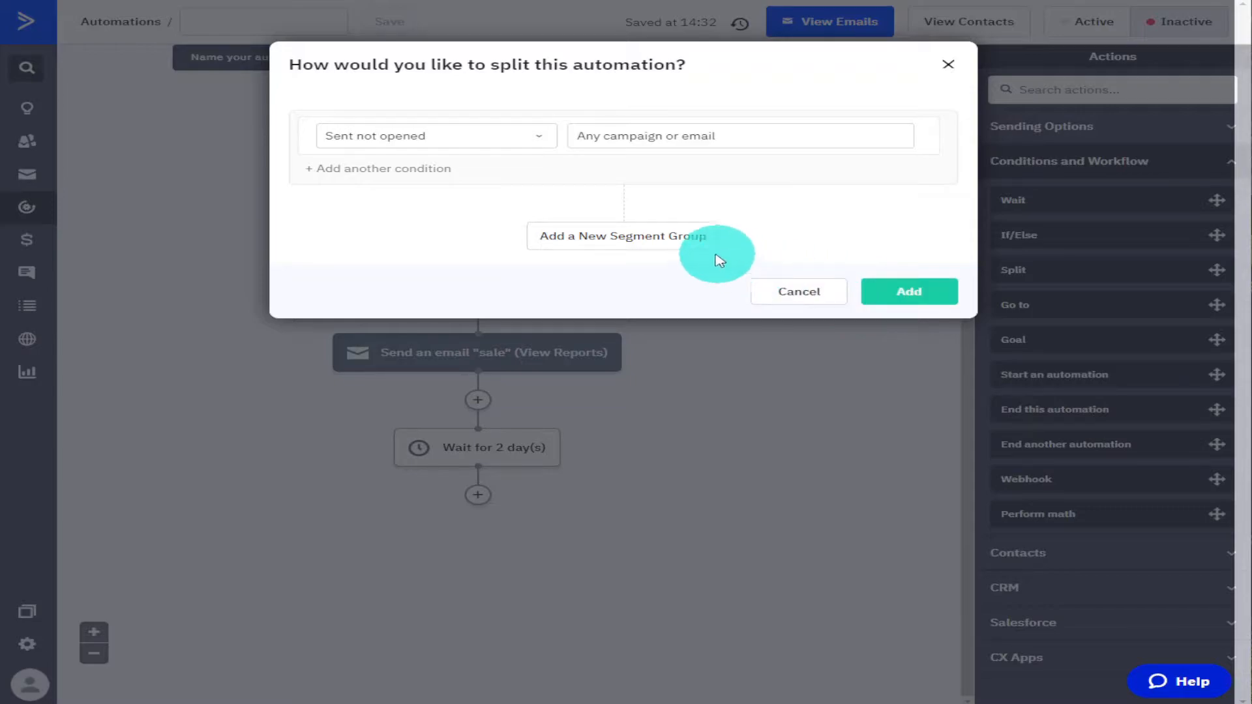
# Add a second segment group joined with And, leave its condition blank, and add the If/Else split to the automation
pyautogui.click(688, 252)
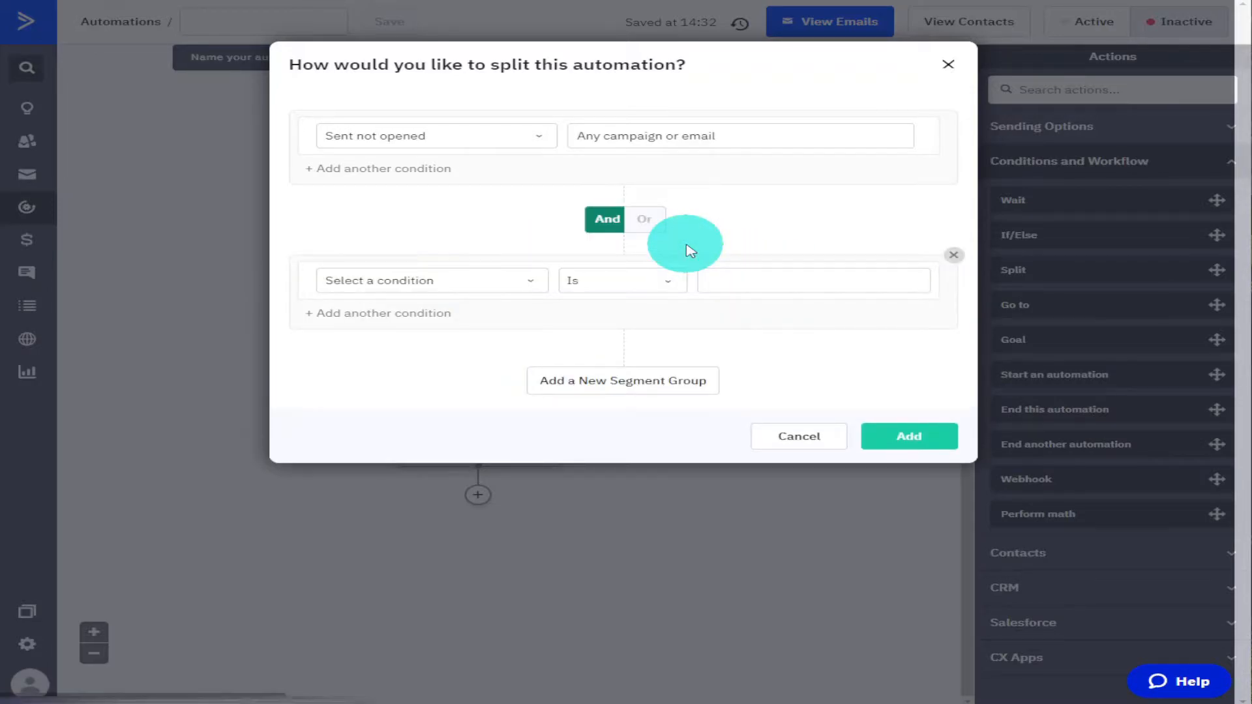
pyautogui.click(524, 278)
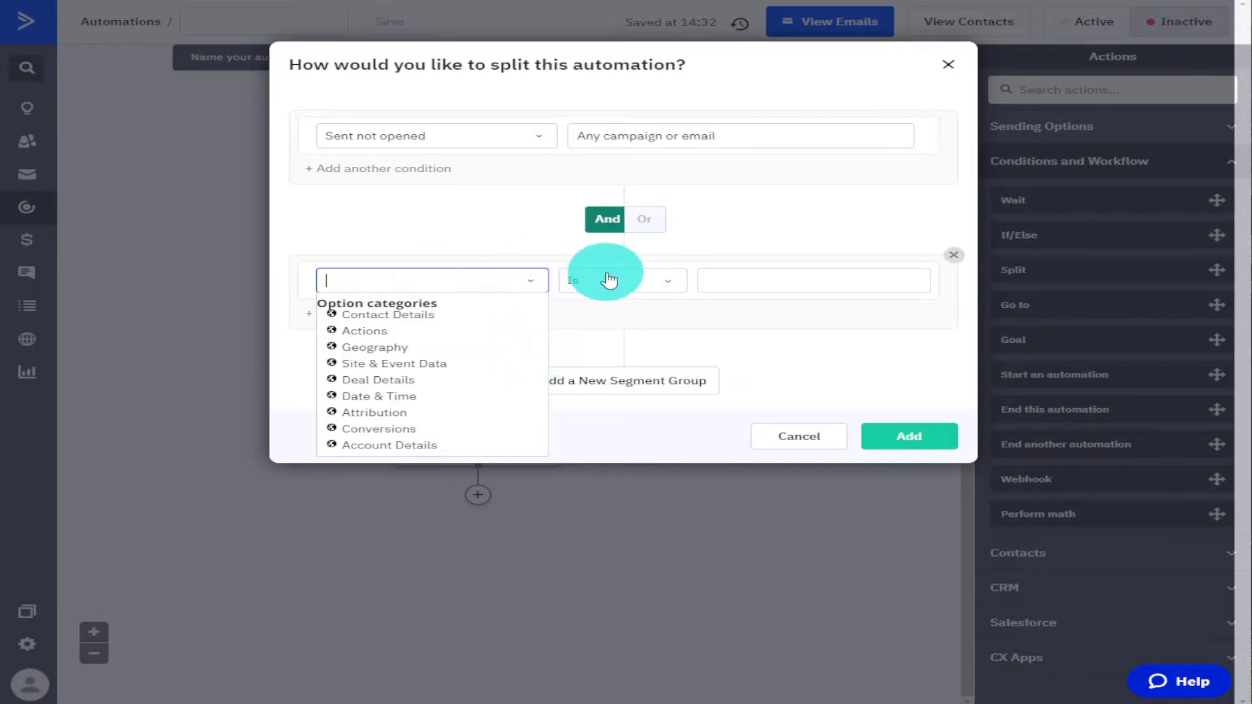
pyautogui.click(716, 302)
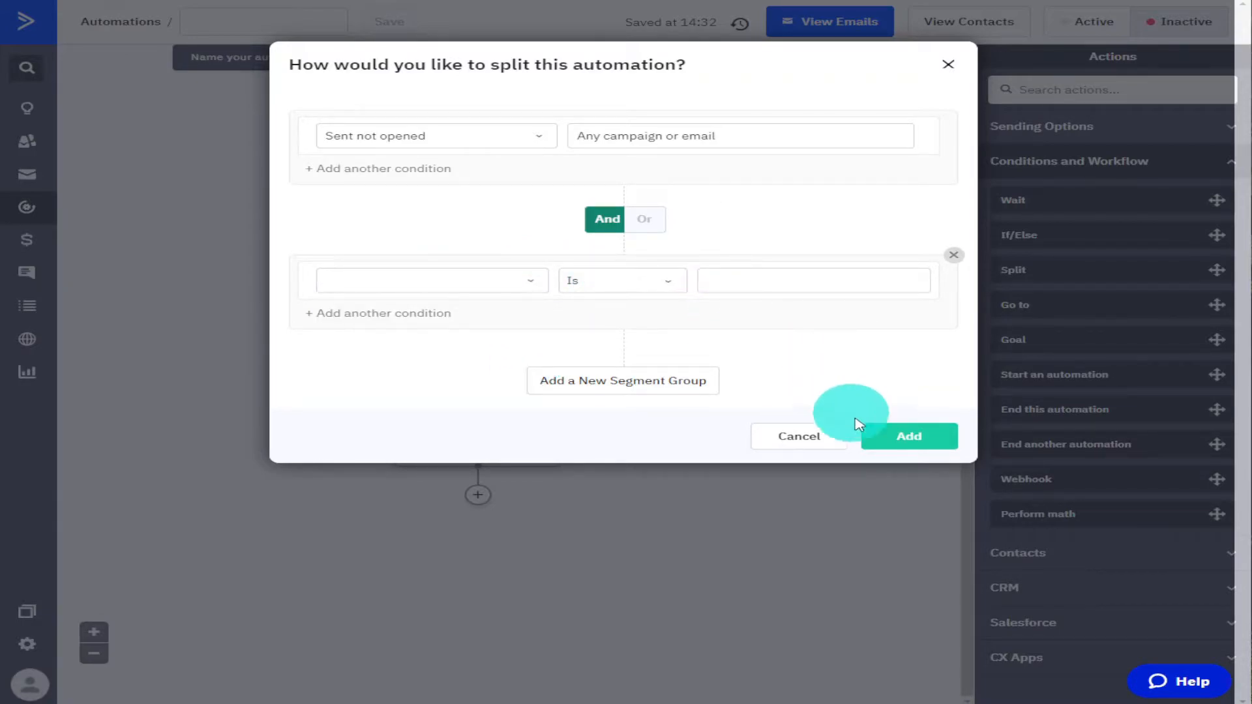
pyautogui.click(879, 436)
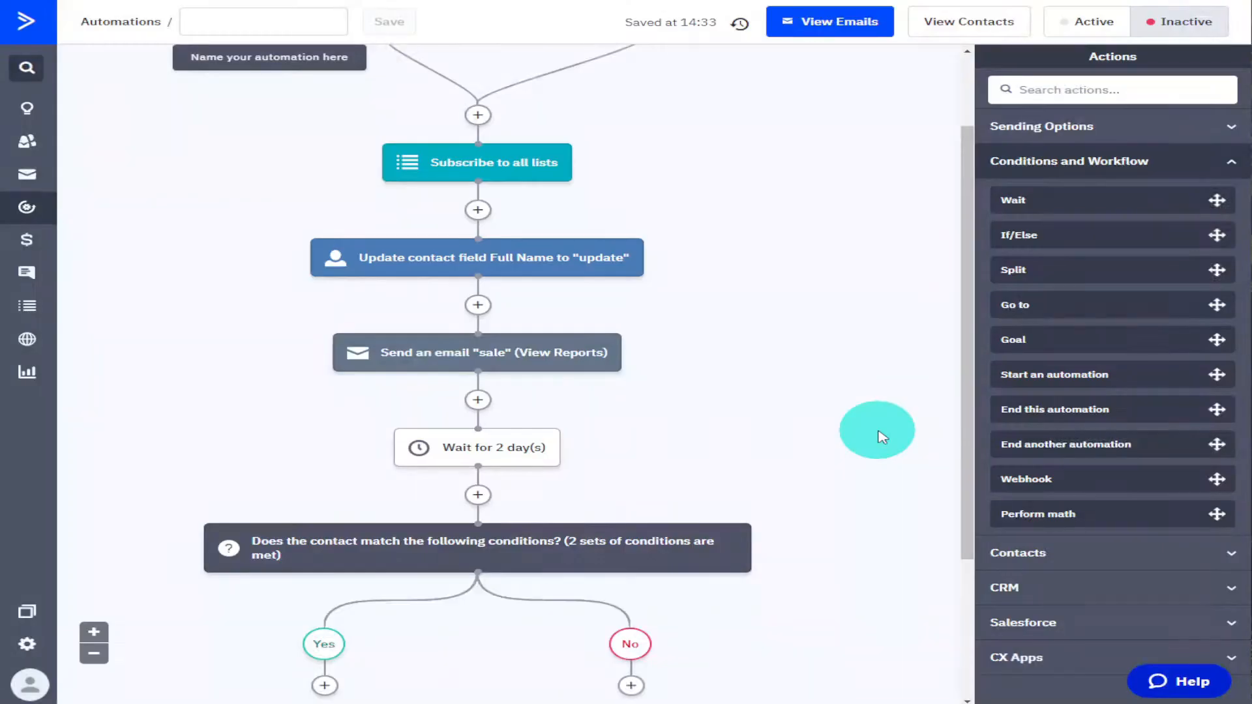
# Add a Remove a tag action in the Yes branch that removes the tag "possible lead"
pyautogui.moveTo(969, 350); pyautogui.dragTo(972, 506)
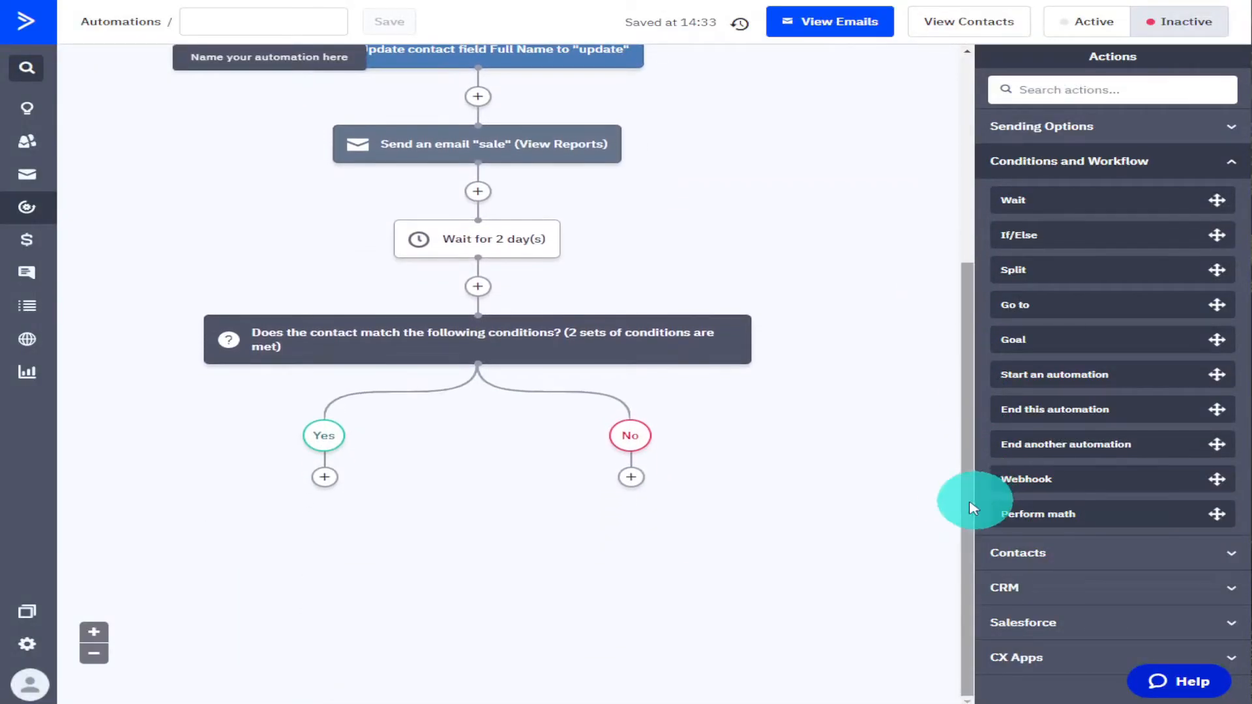
pyautogui.click(324, 479)
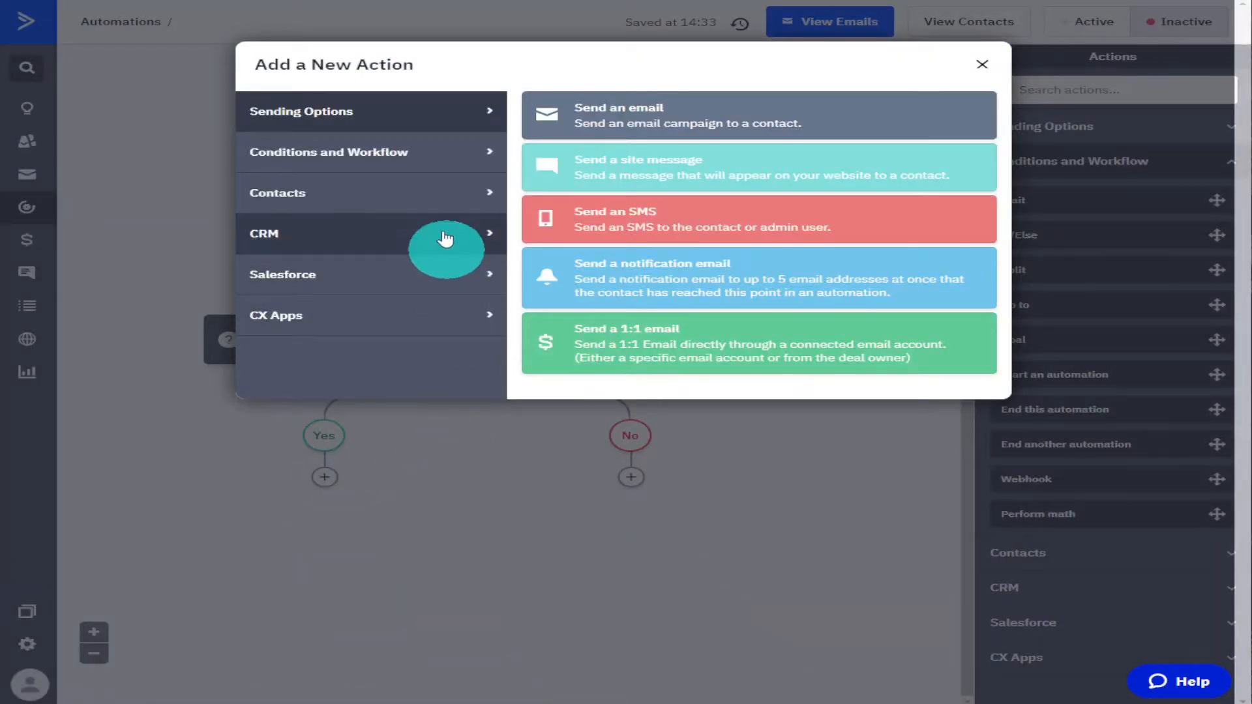
pyautogui.click(454, 203)
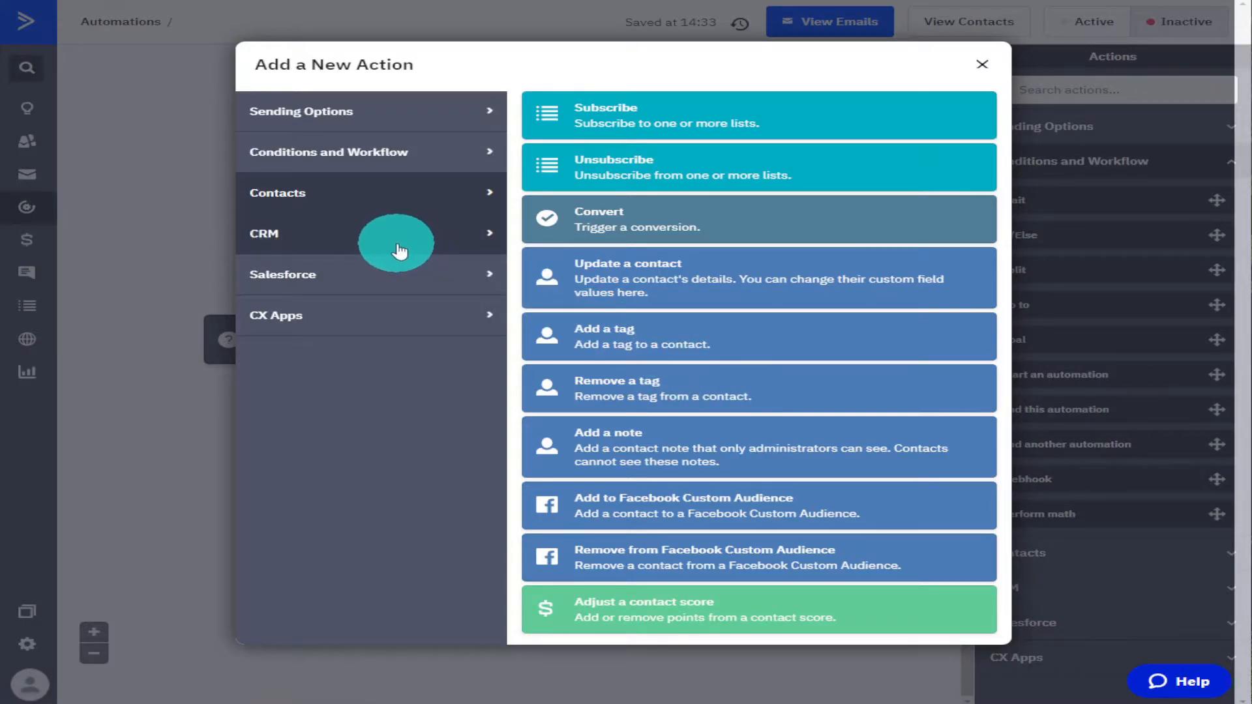
pyautogui.click(631, 407)
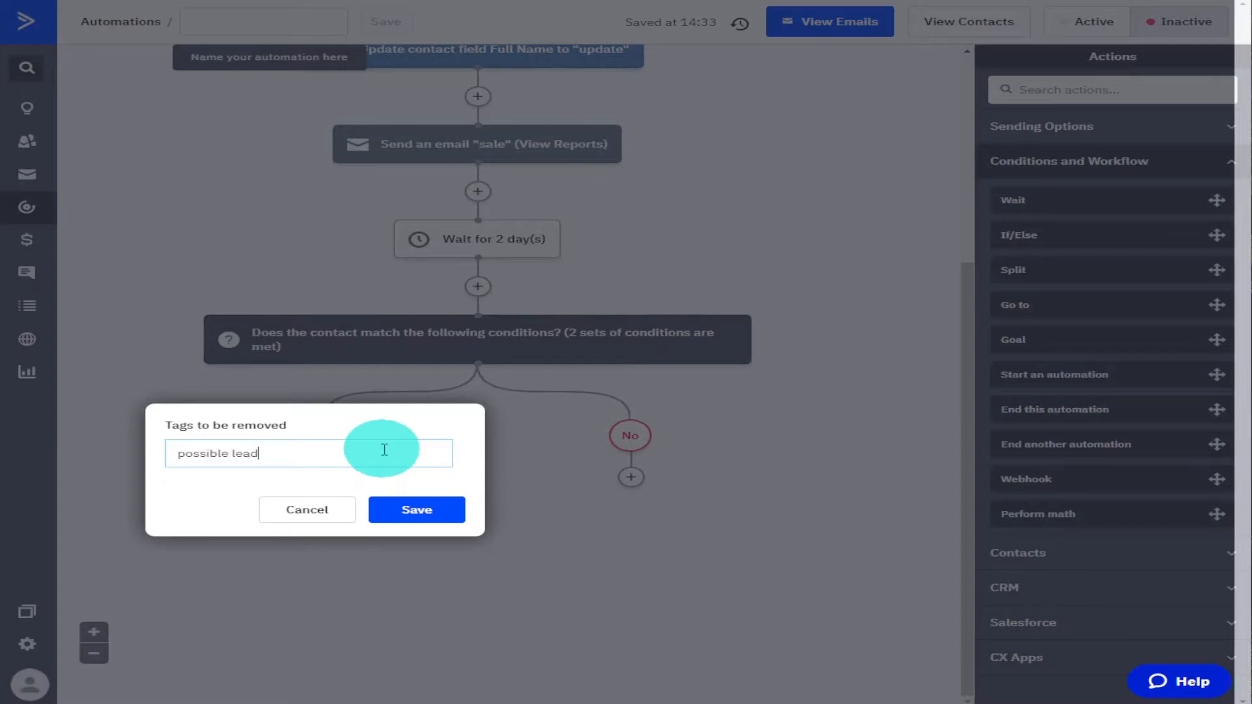
pyautogui.click(415, 514)
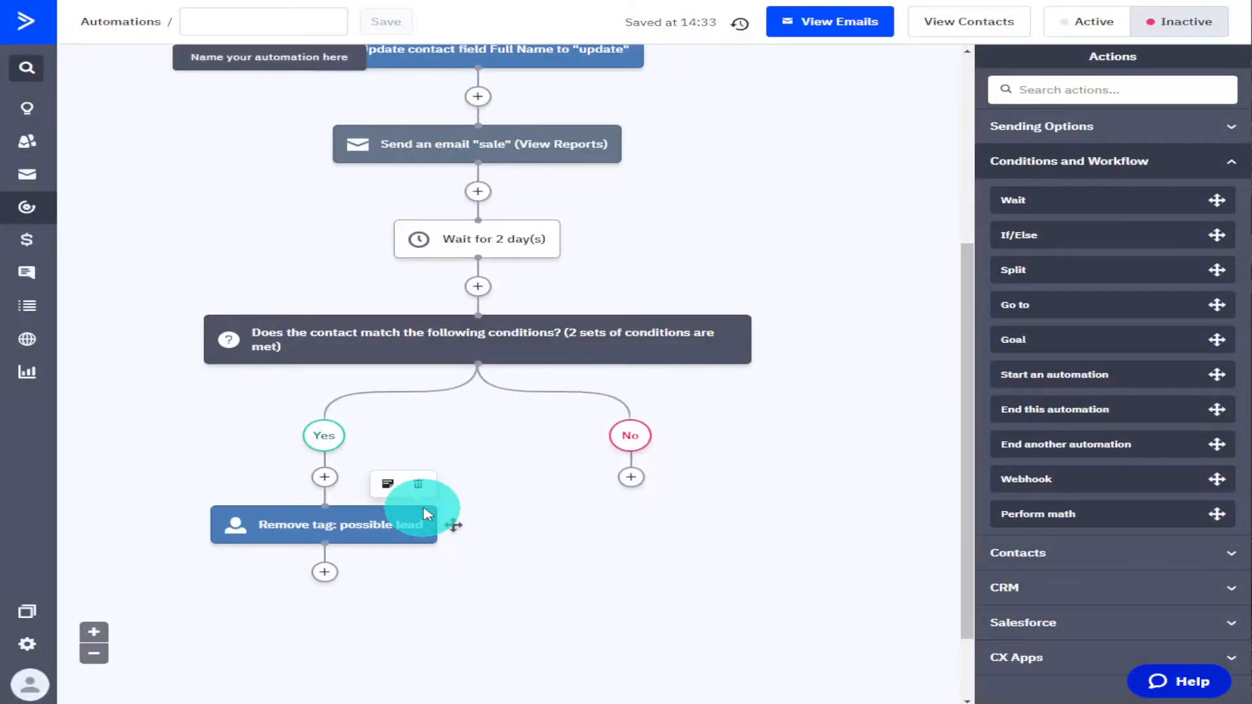
# Add a Wait action after the "possible lead" tag removal in the Yes branch that waits for a specified period of 1 day
pyautogui.click(325, 572)
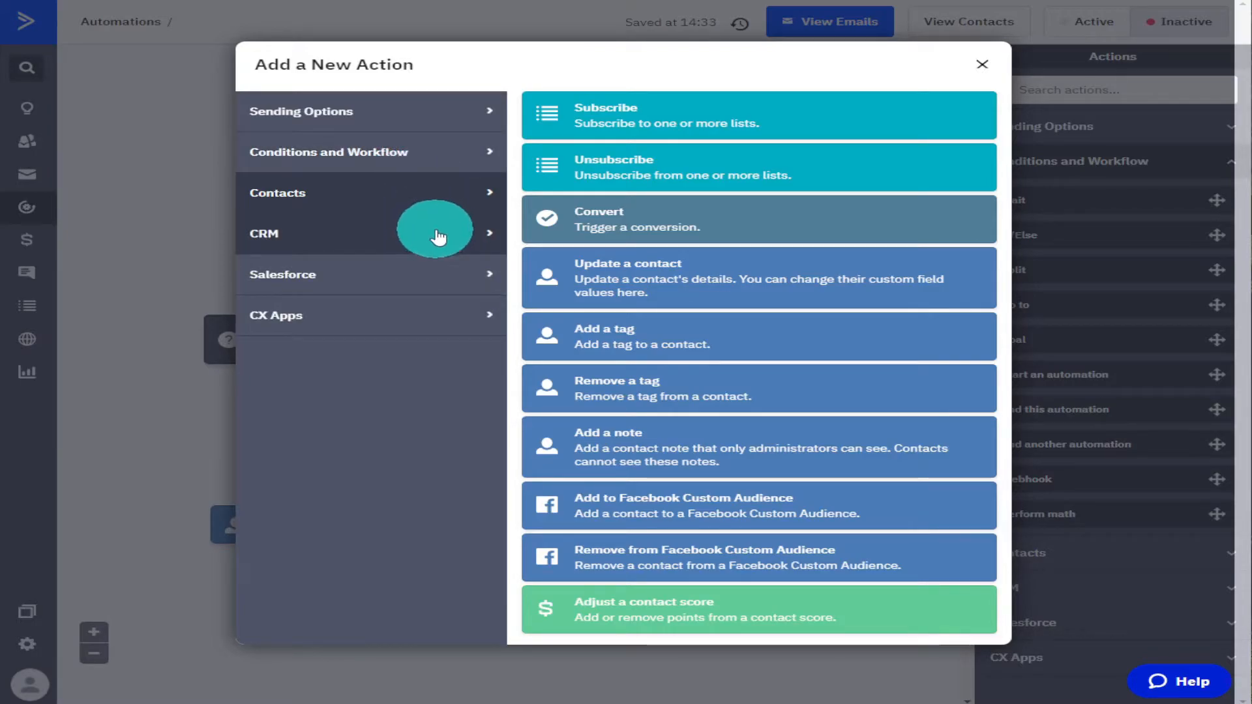
pyautogui.click(428, 129)
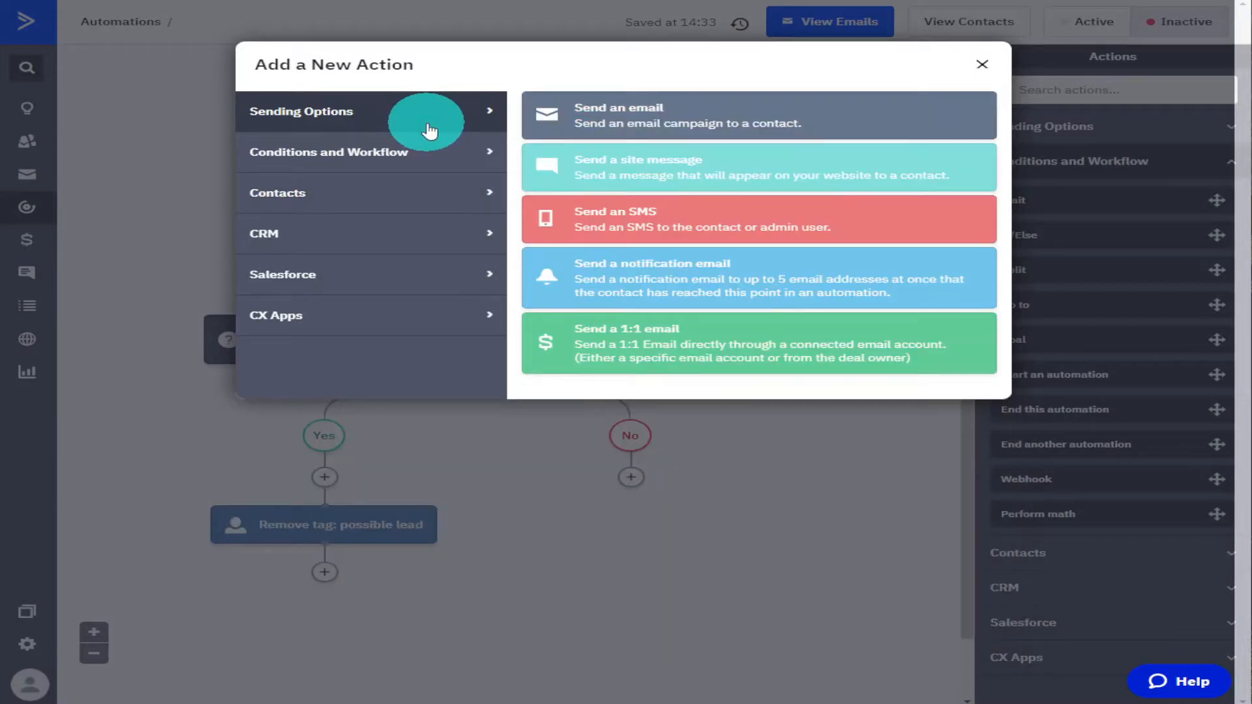
pyautogui.click(427, 148)
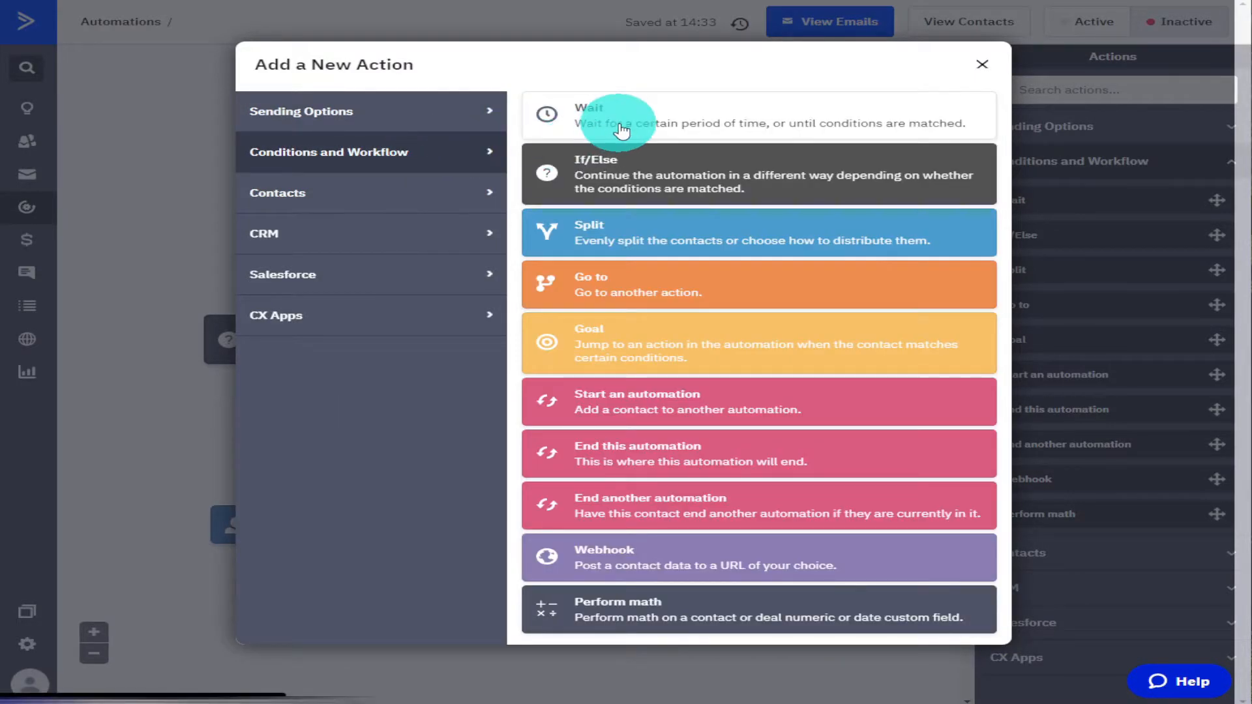
pyautogui.click(622, 130)
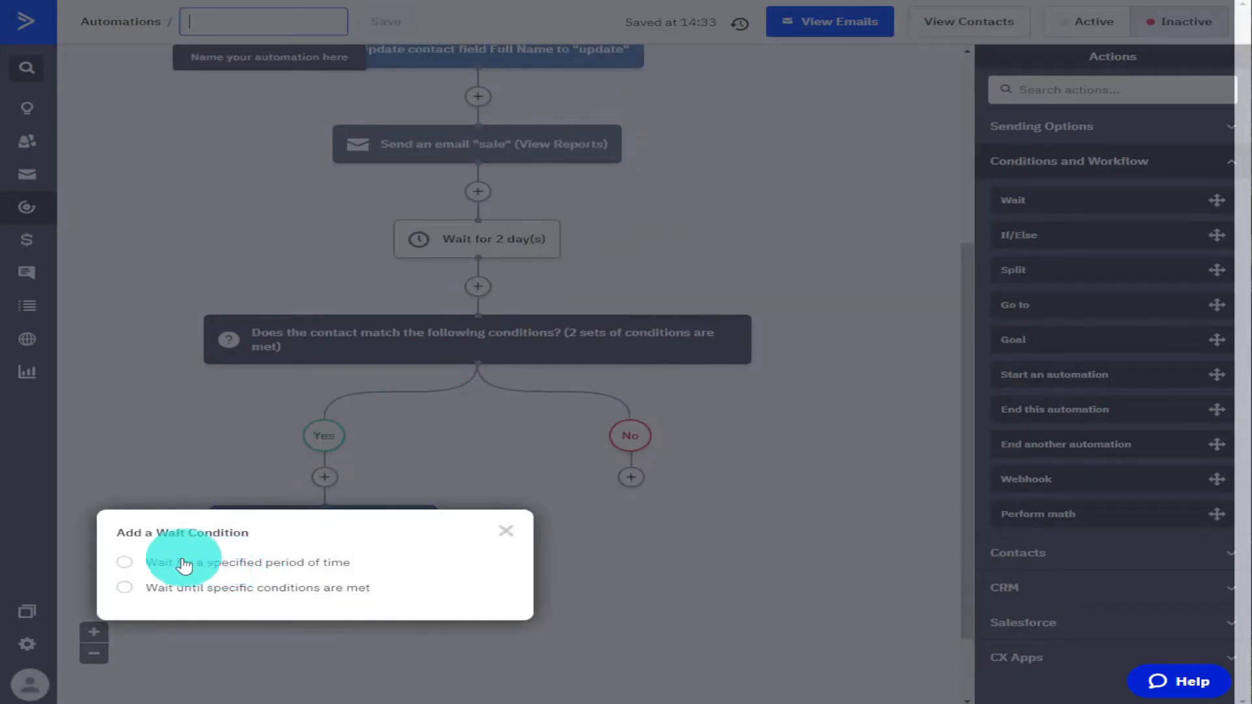
pyautogui.click(127, 563)
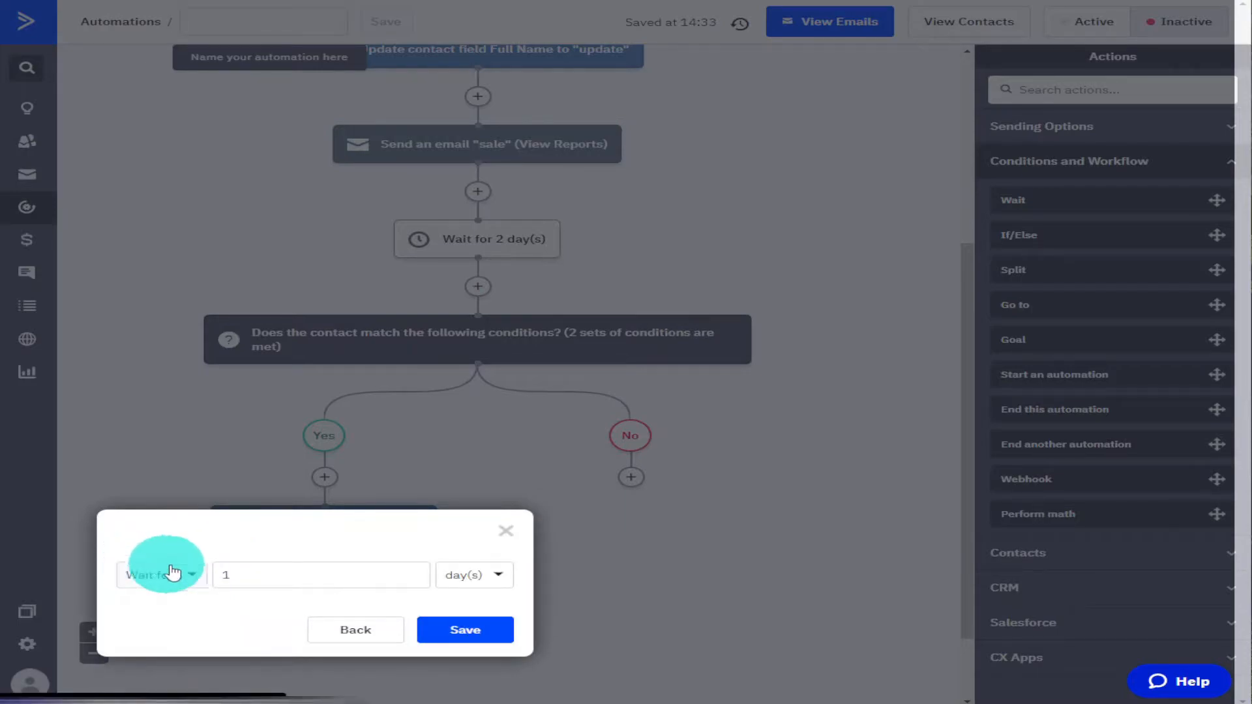
pyautogui.click(444, 643)
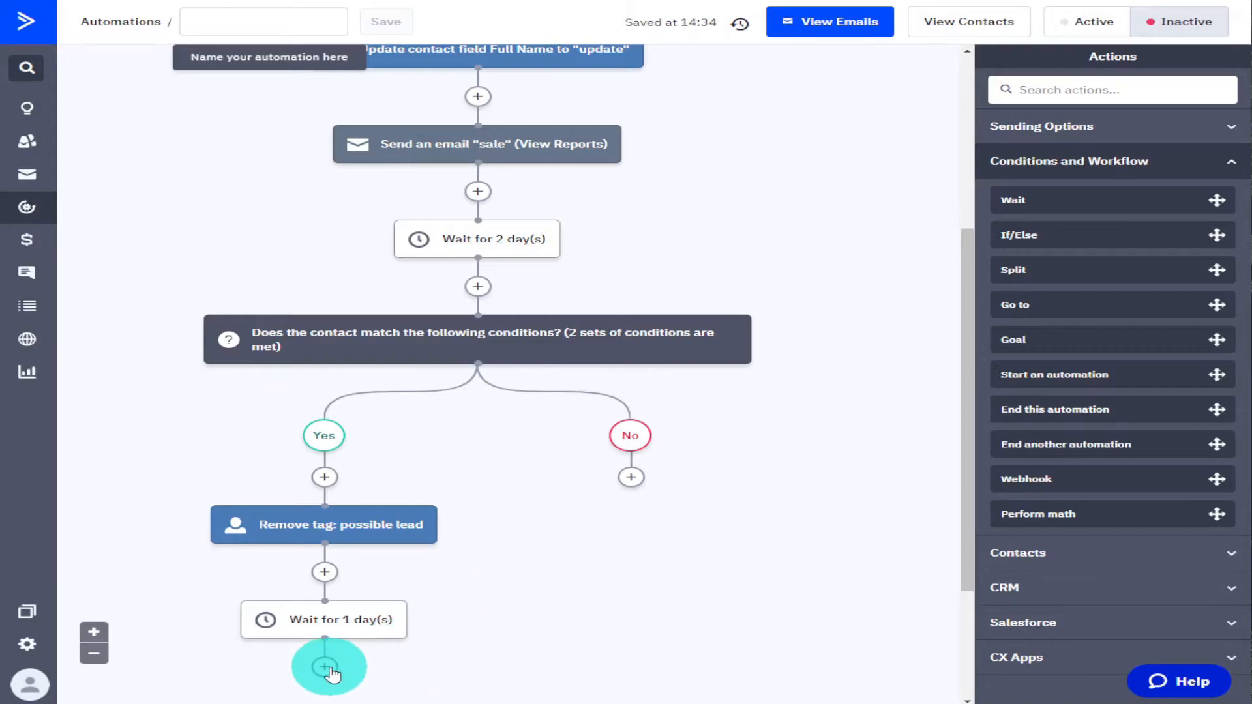
# Add a Send an email action after the 1-day wait and create a new email named "Buy Now" for it
pyautogui.click(324, 667)
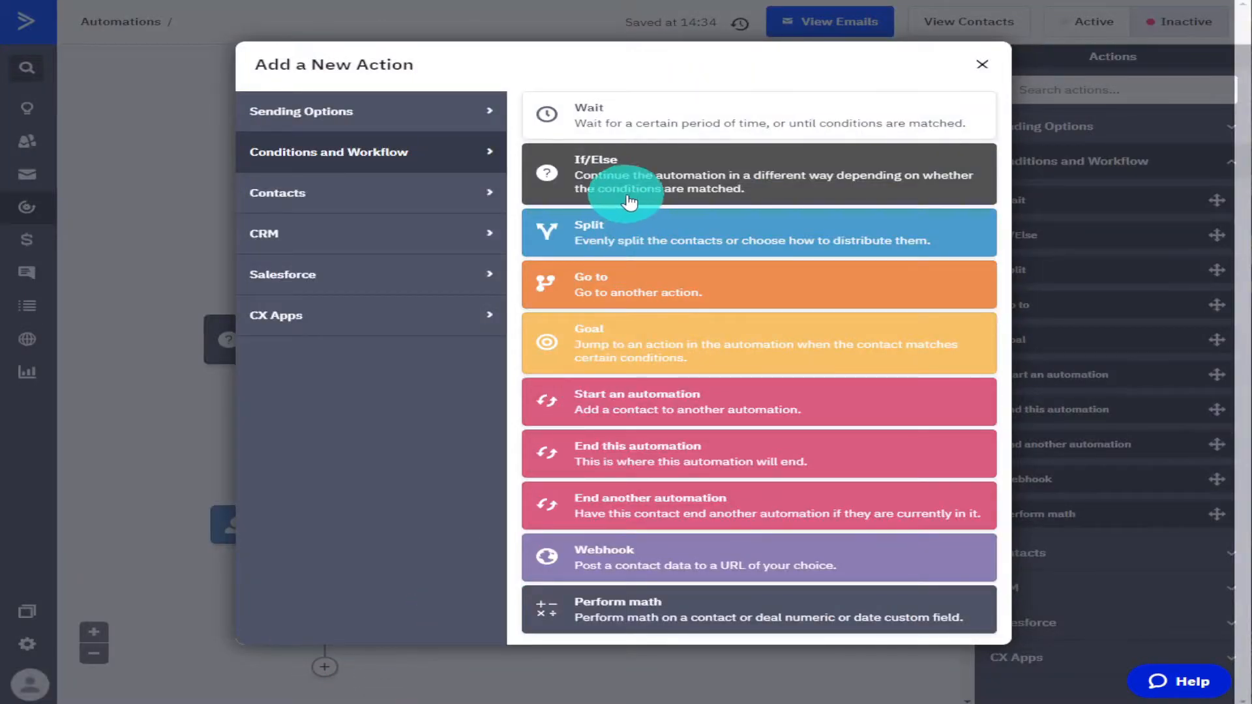
pyautogui.click(406, 117)
pyautogui.click(659, 136)
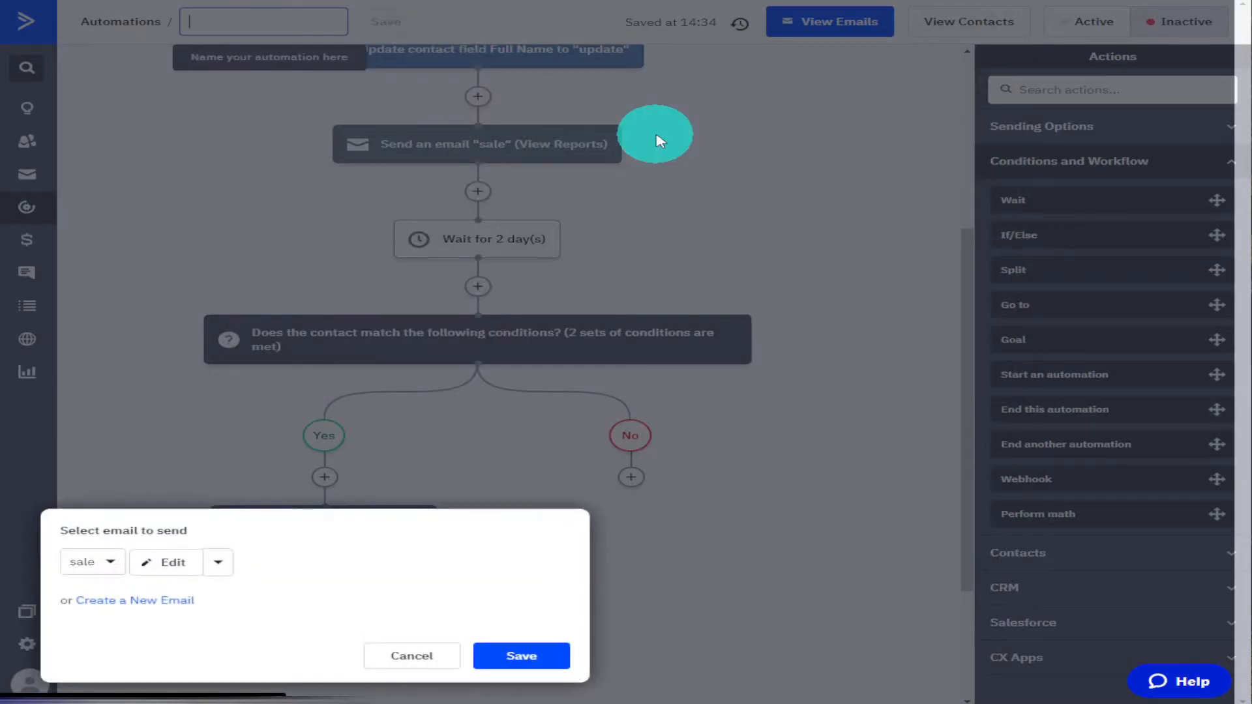
pyautogui.click(194, 604)
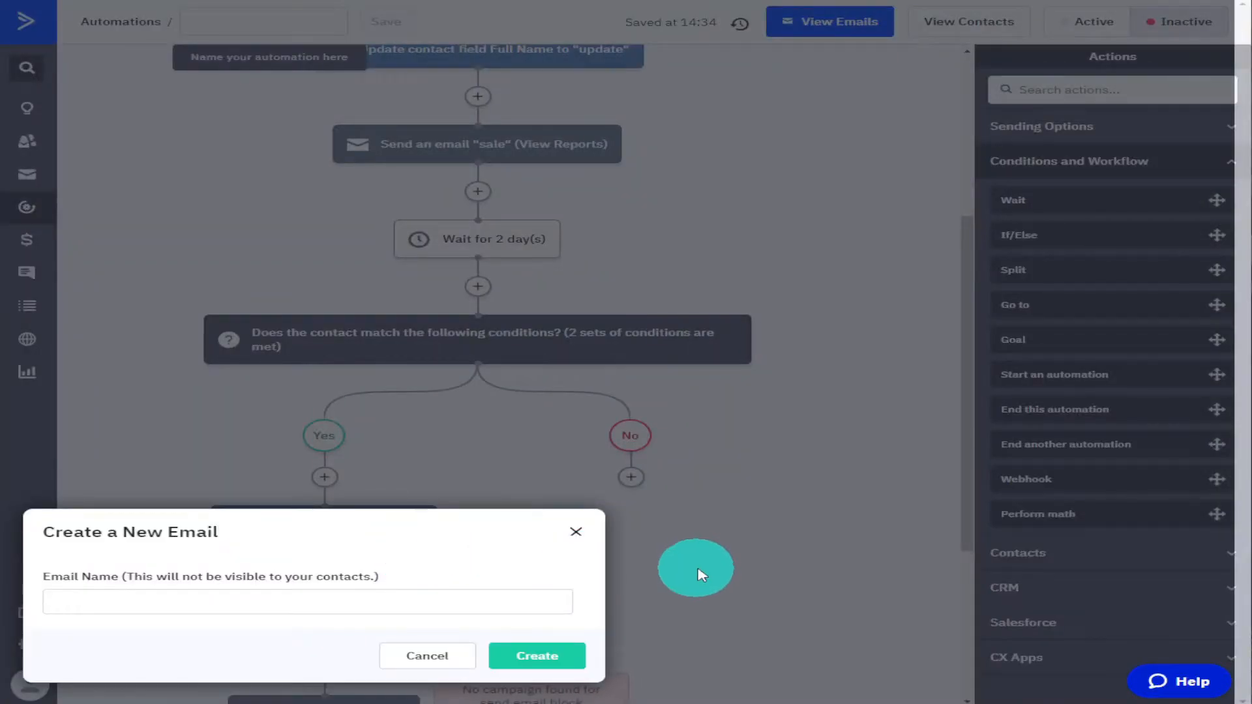
pyautogui.click(460, 605)
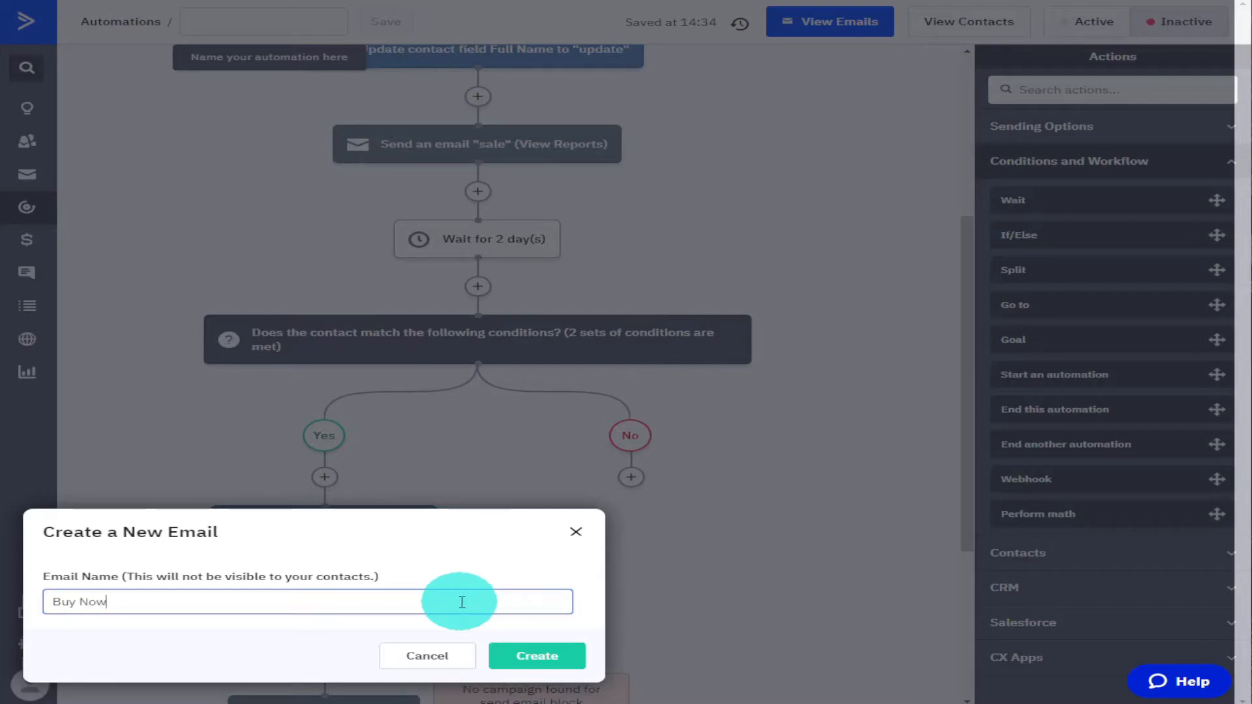
pyautogui.click(557, 666)
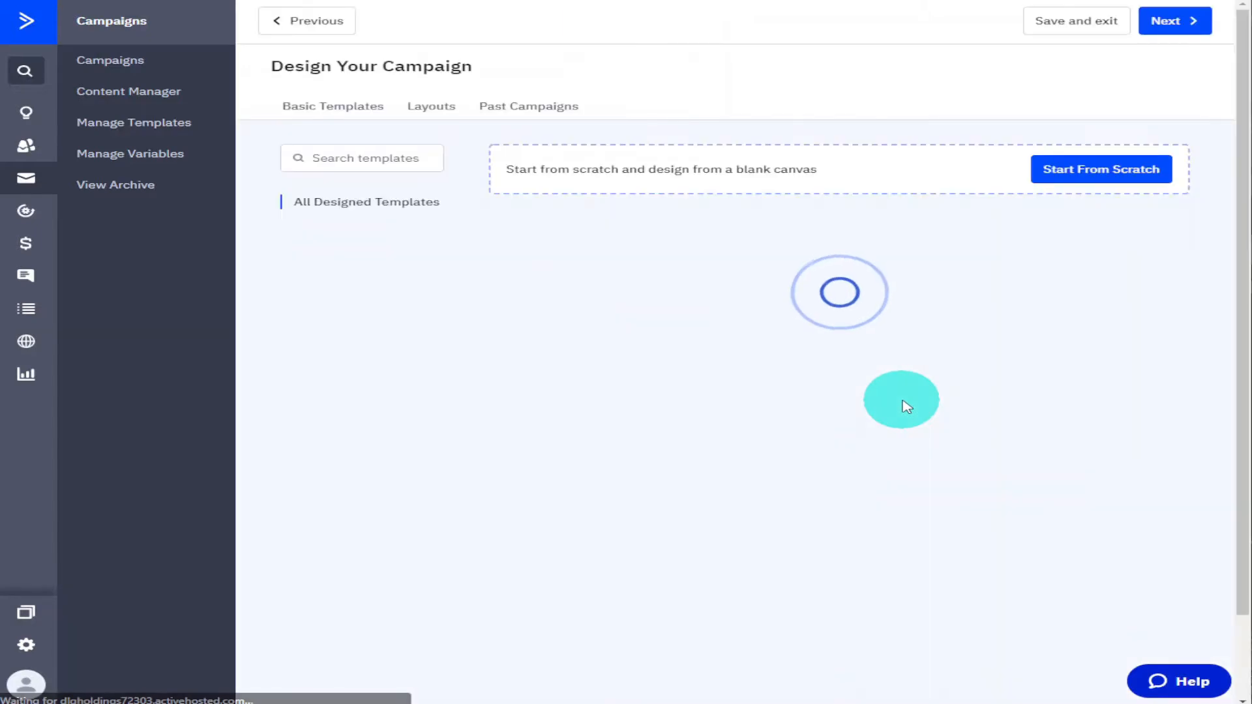
# Base the email on the "eCommerce: Cyber Monday 2" template with the subject "Buy now And Get 30% off"
pyautogui.moveTo(911, 408)
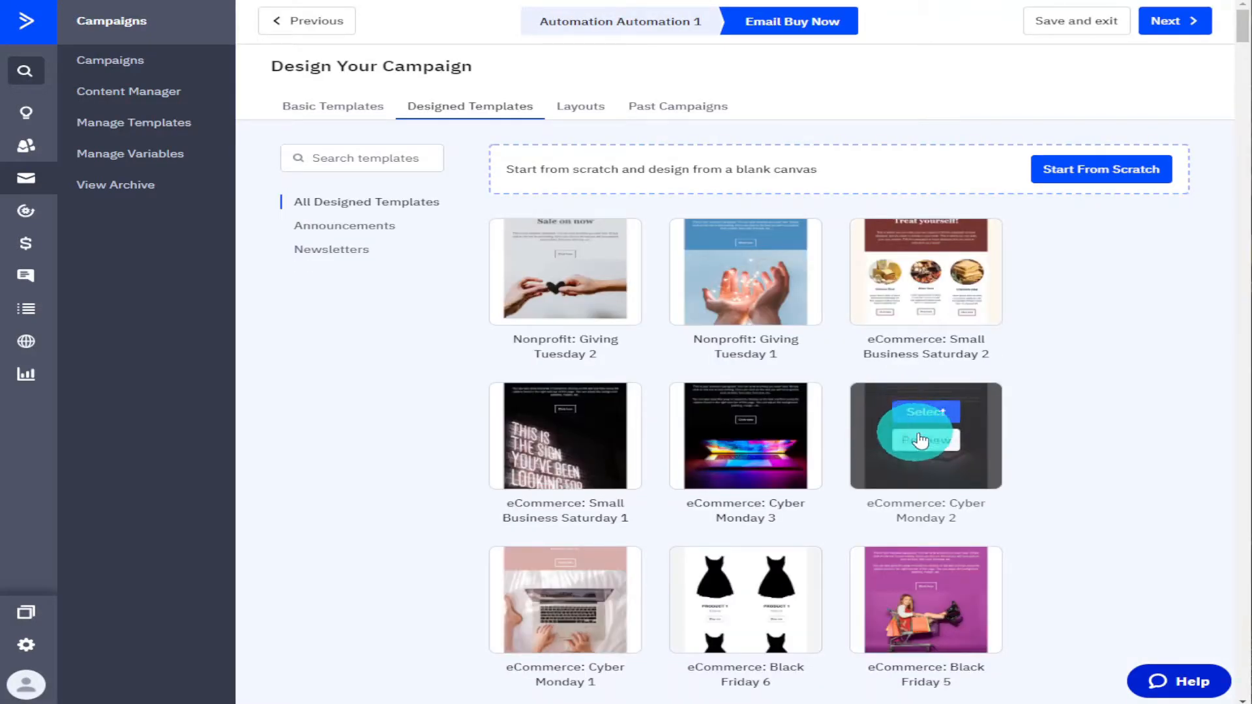
pyautogui.click(941, 418)
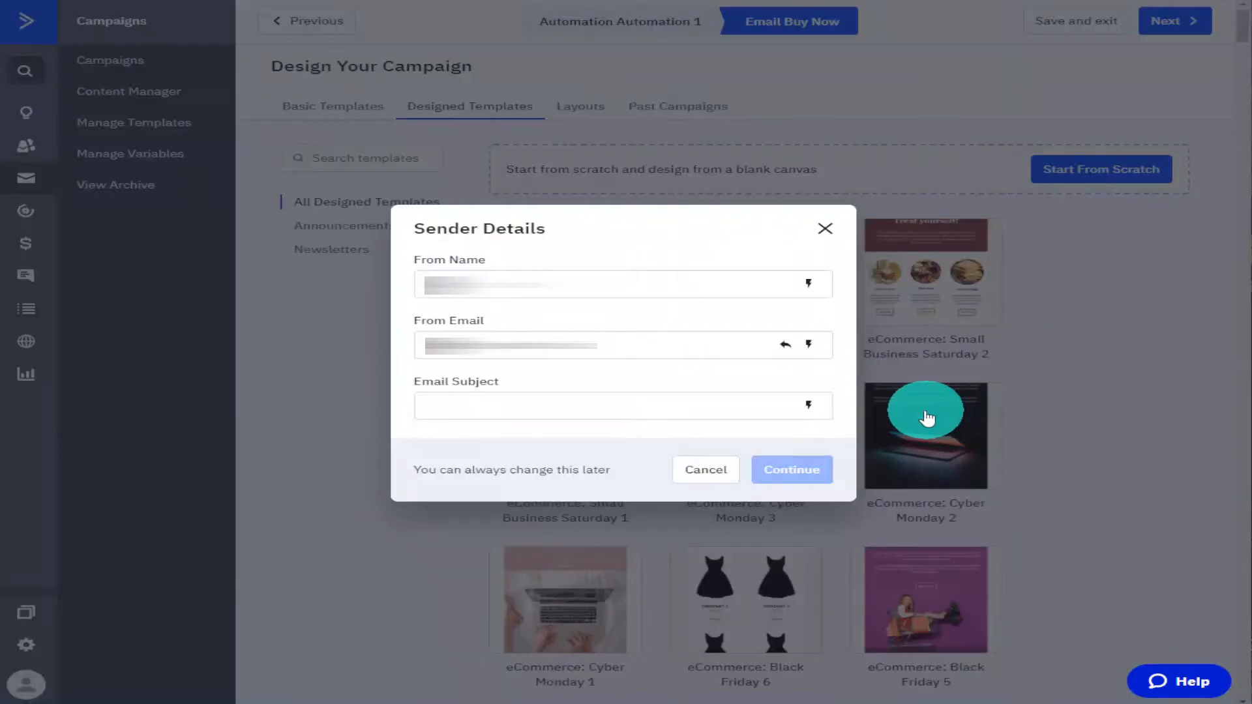
pyautogui.click(705, 413)
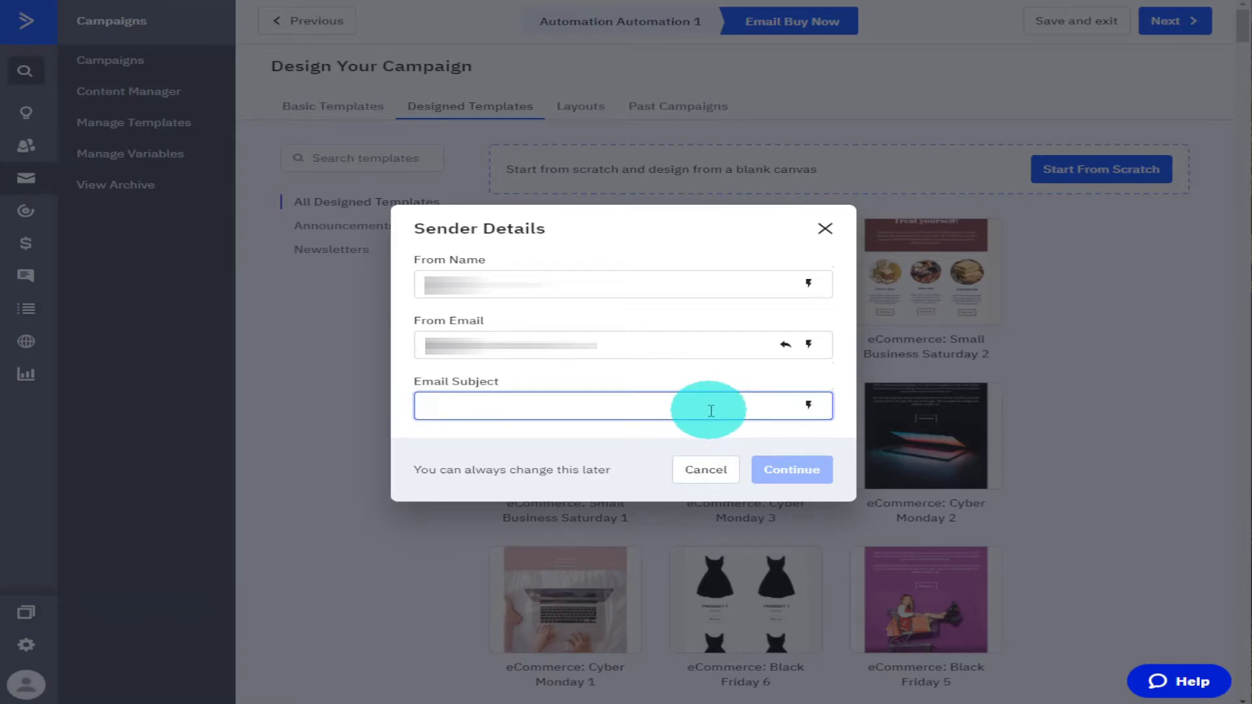
pyautogui.write('Buy now And G')
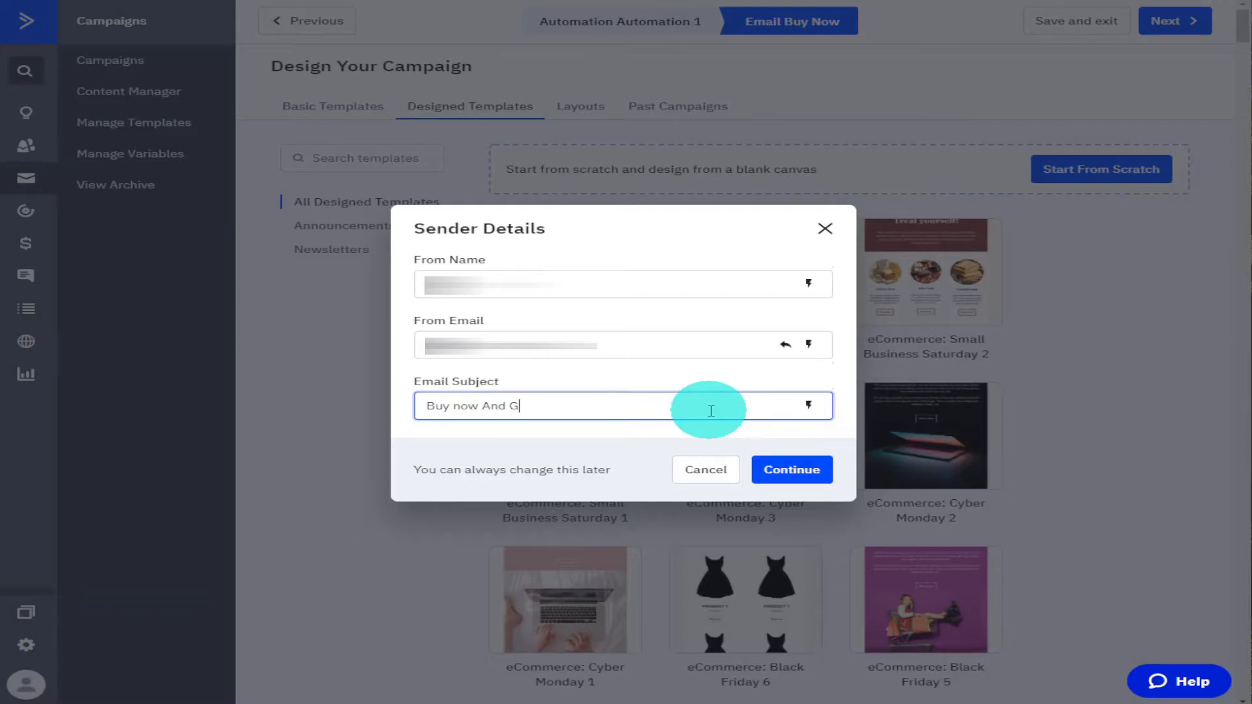
pyautogui.write('et 30% off')
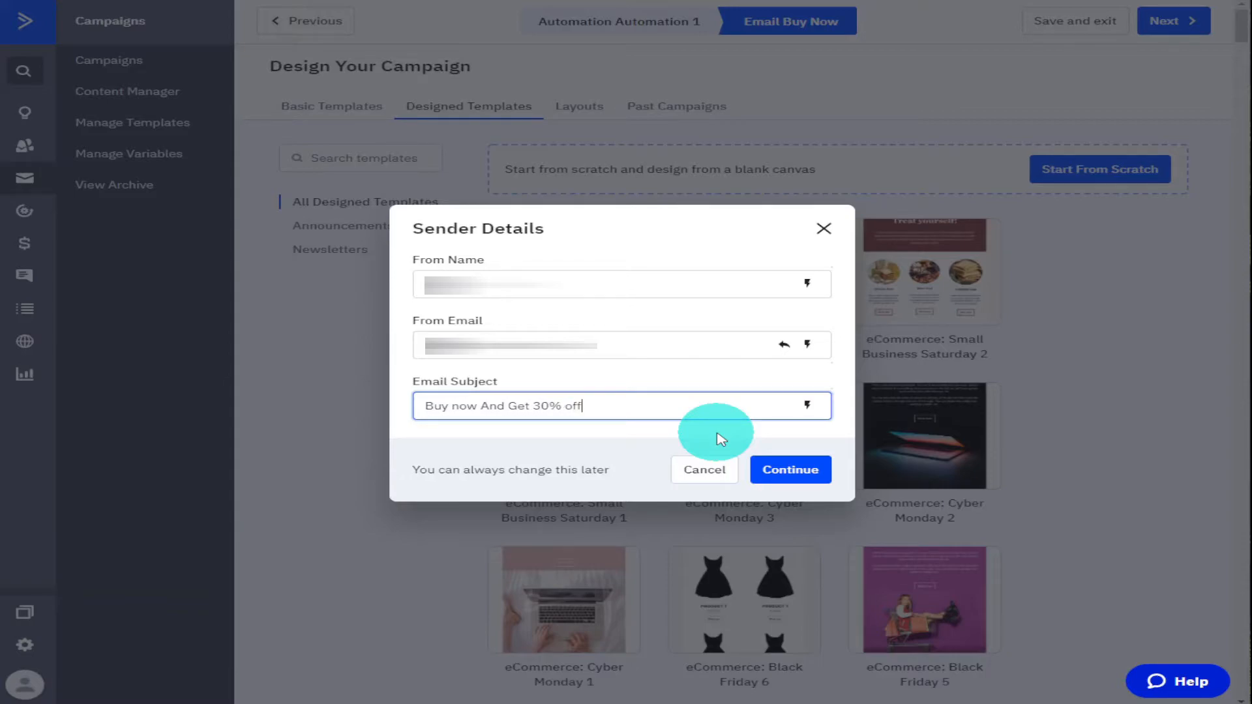
pyautogui.click(777, 475)
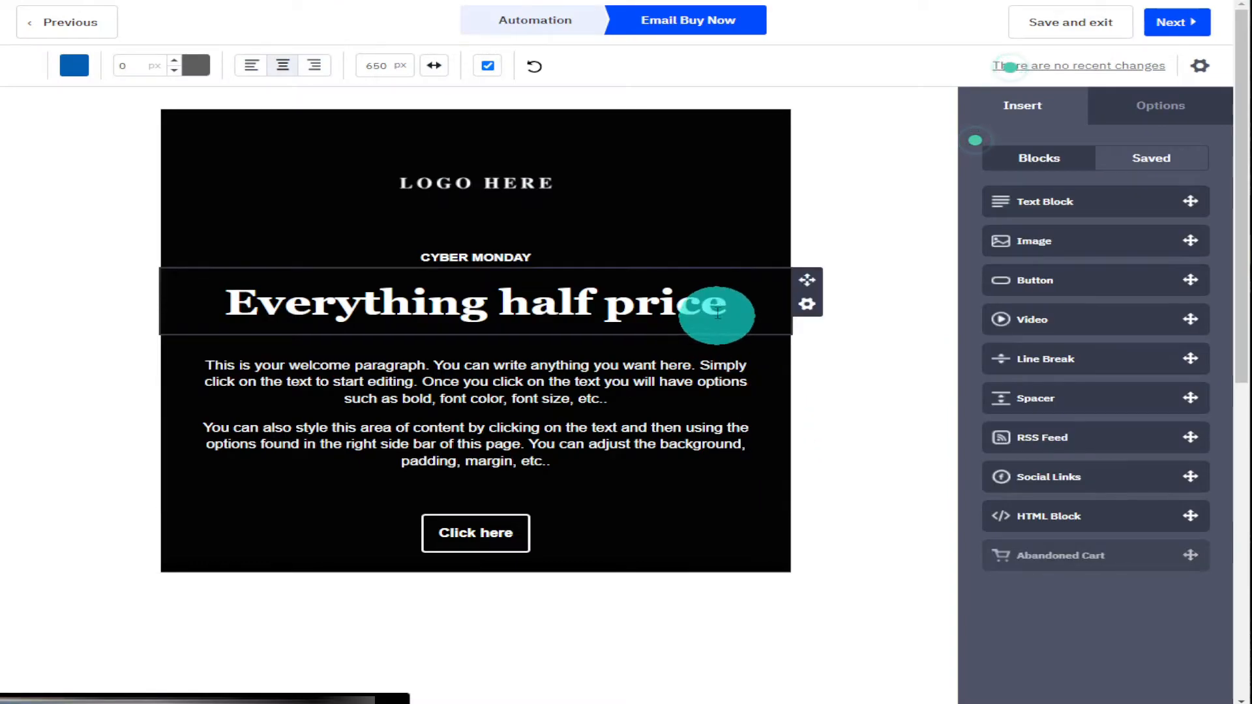
# Change the email's headline to "Everything 30% off", finish the design and save the Buy Now email action in the automation
pyautogui.moveTo(728, 305); pyautogui.dragTo(504, 297)
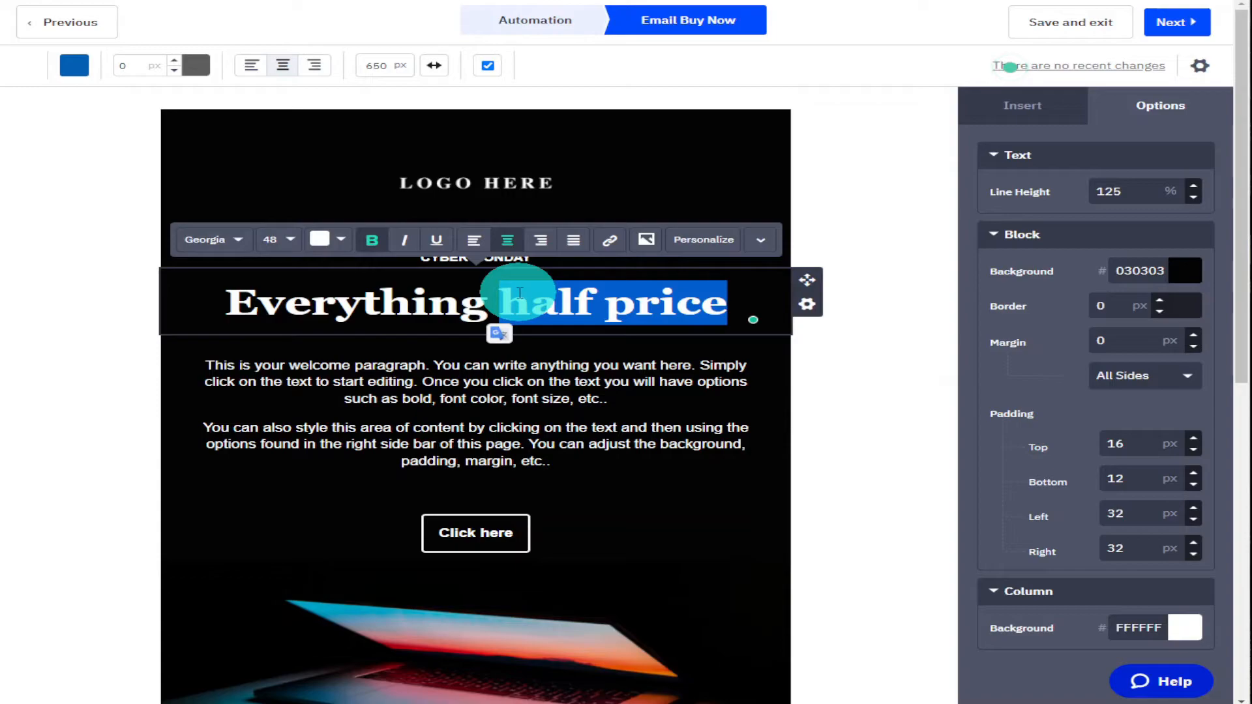
pyautogui.write('30%')
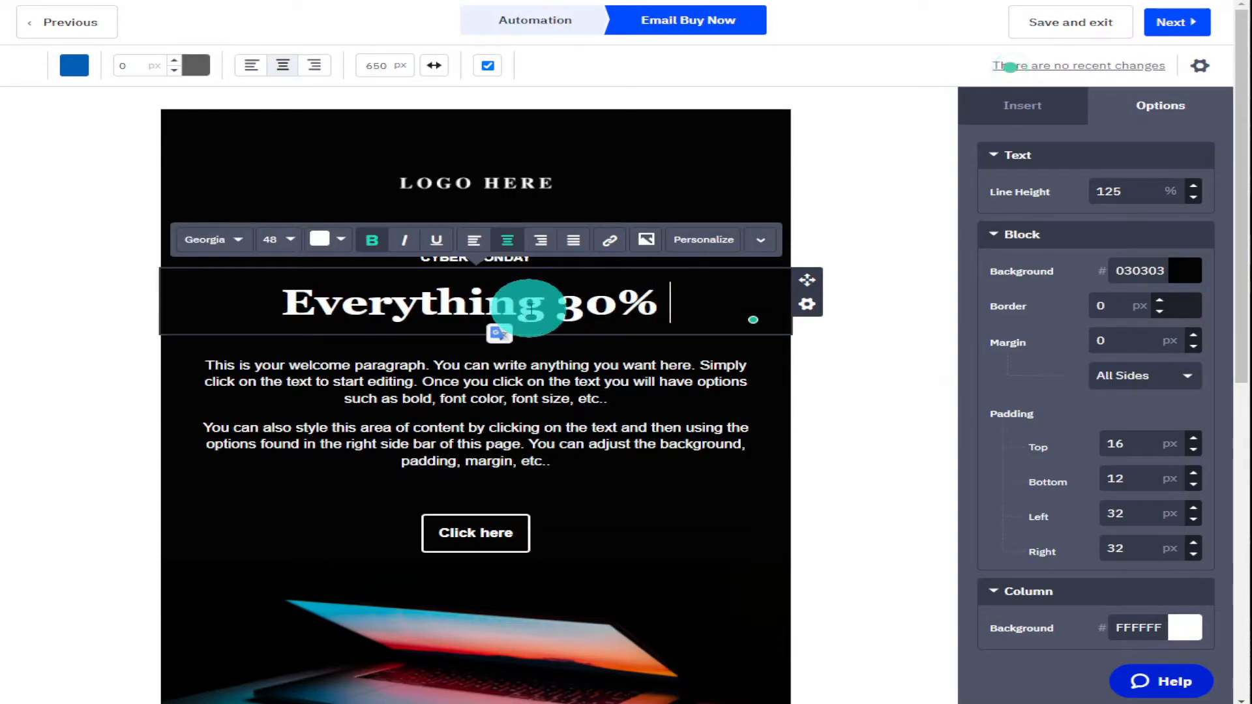
pyautogui.write(' off')
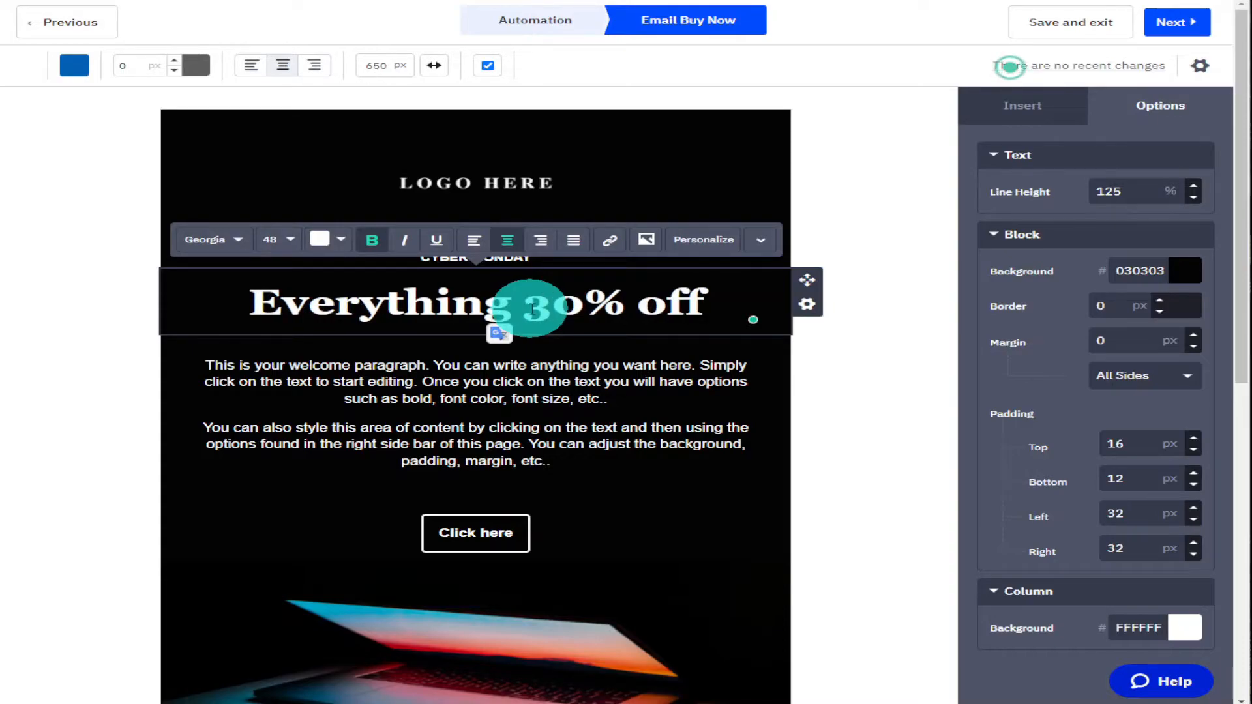
pyautogui.click(1158, 31)
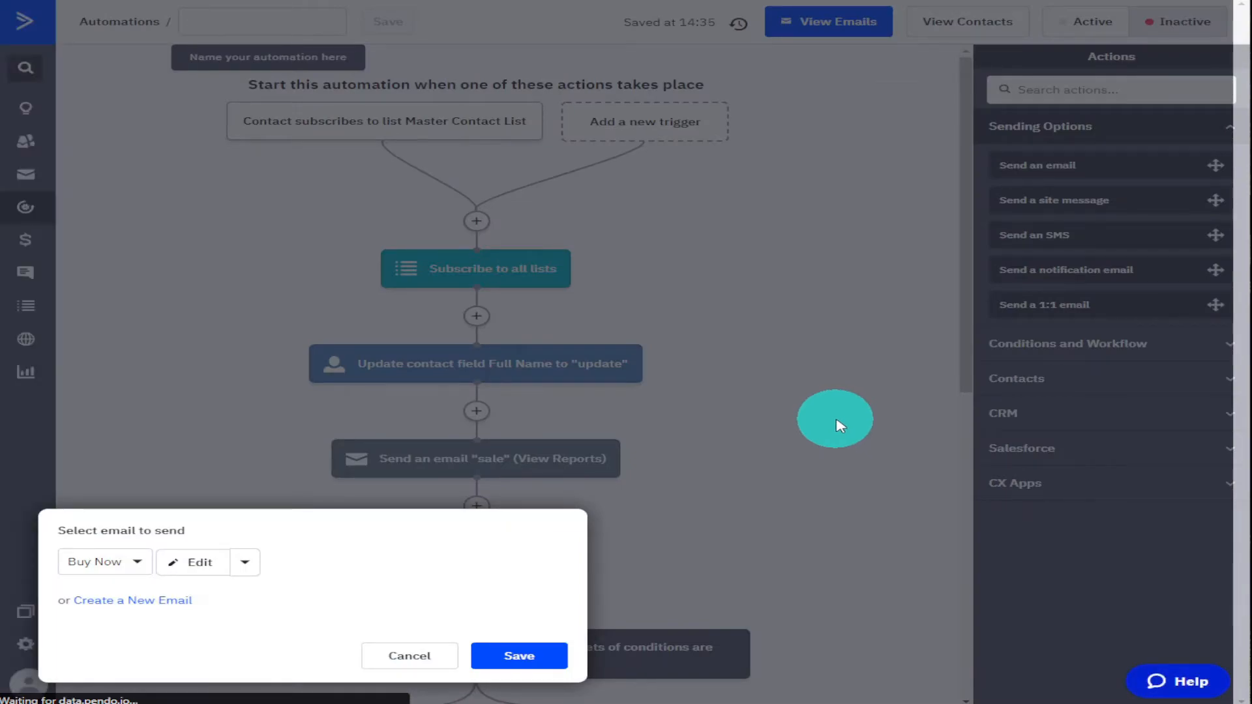
pyautogui.click(534, 656)
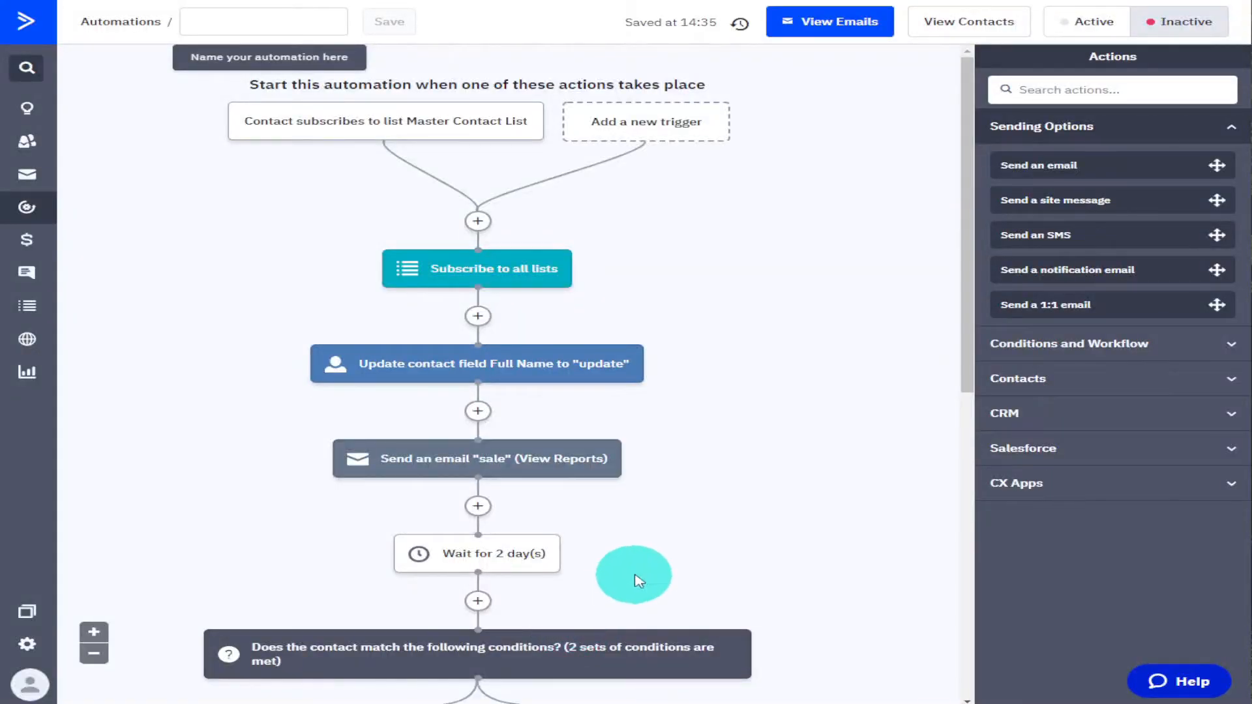
# Insert a CRM Add a deal action after the Buy Now email in the Yes branch and set the deal value to 100
pyautogui.moveTo(566, 456)
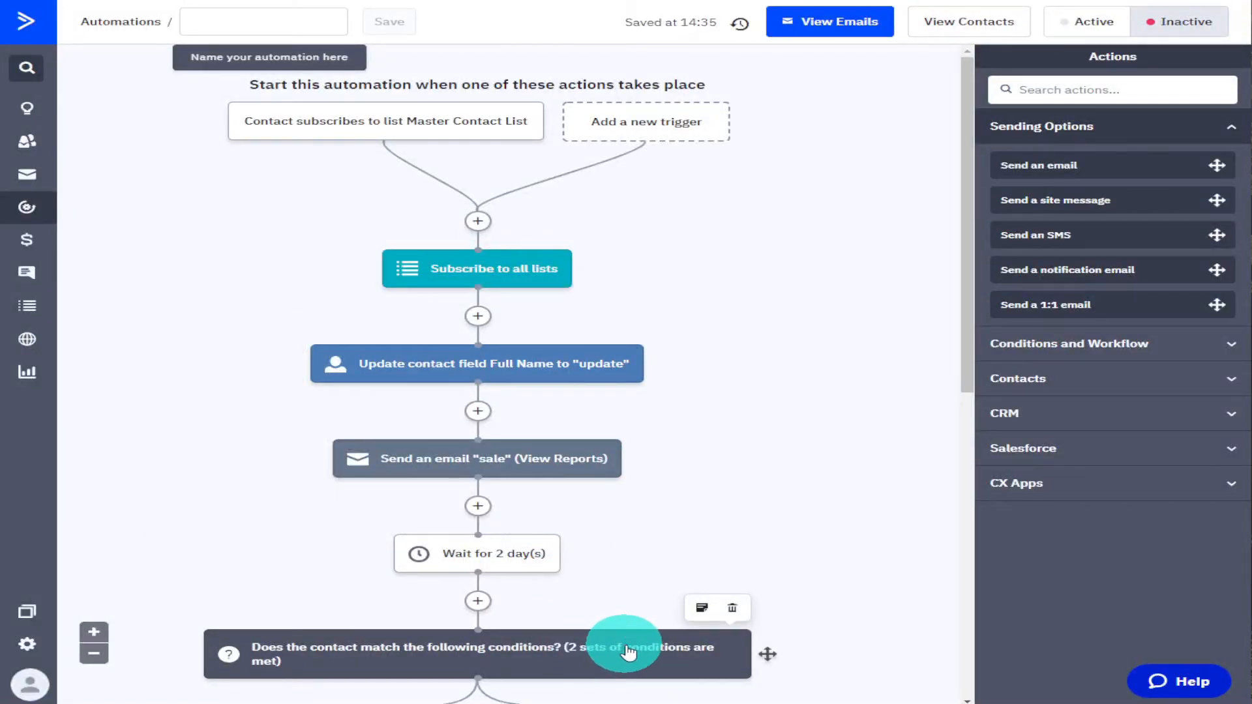
pyautogui.moveTo(967, 363); pyautogui.dragTo(925, 632)
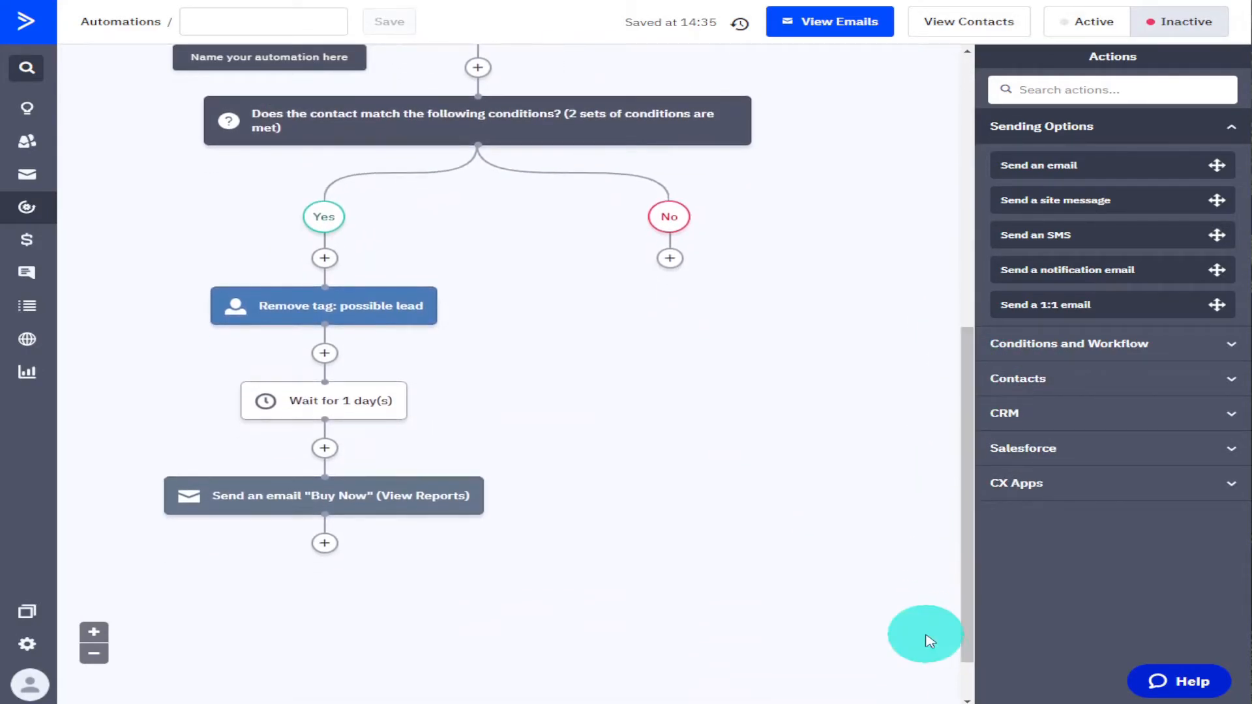
pyautogui.moveTo(370, 512)
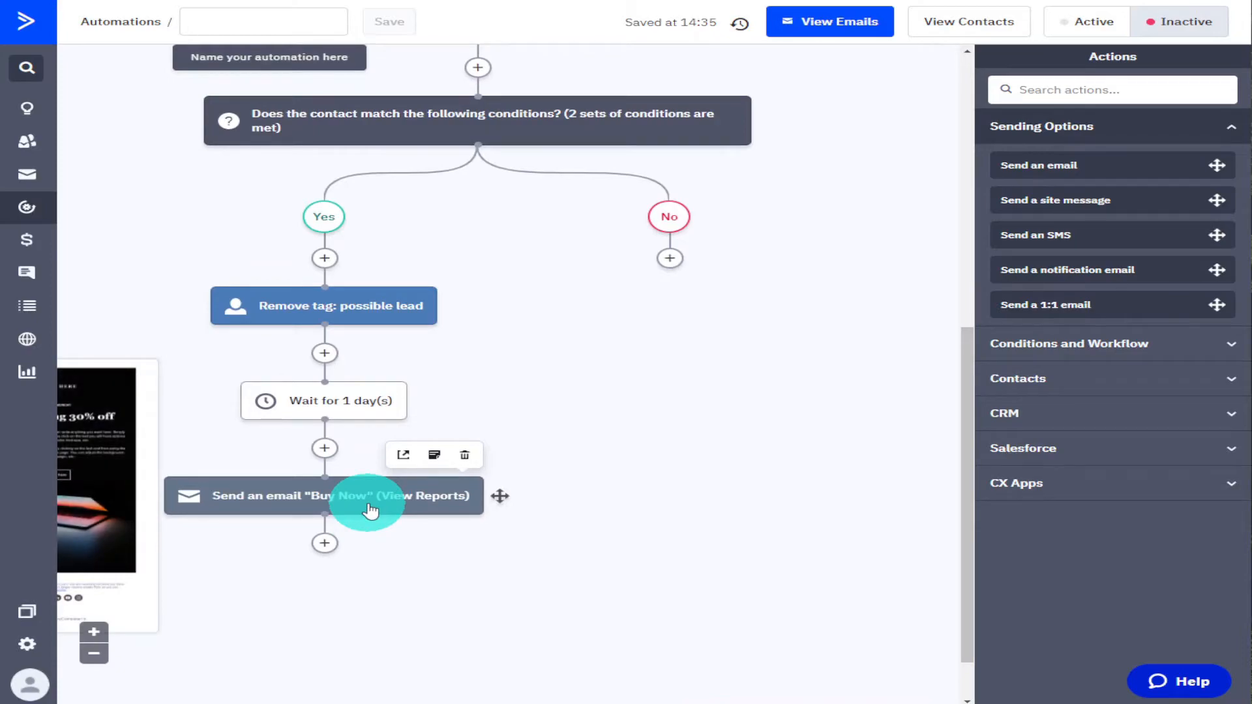
pyautogui.click(332, 548)
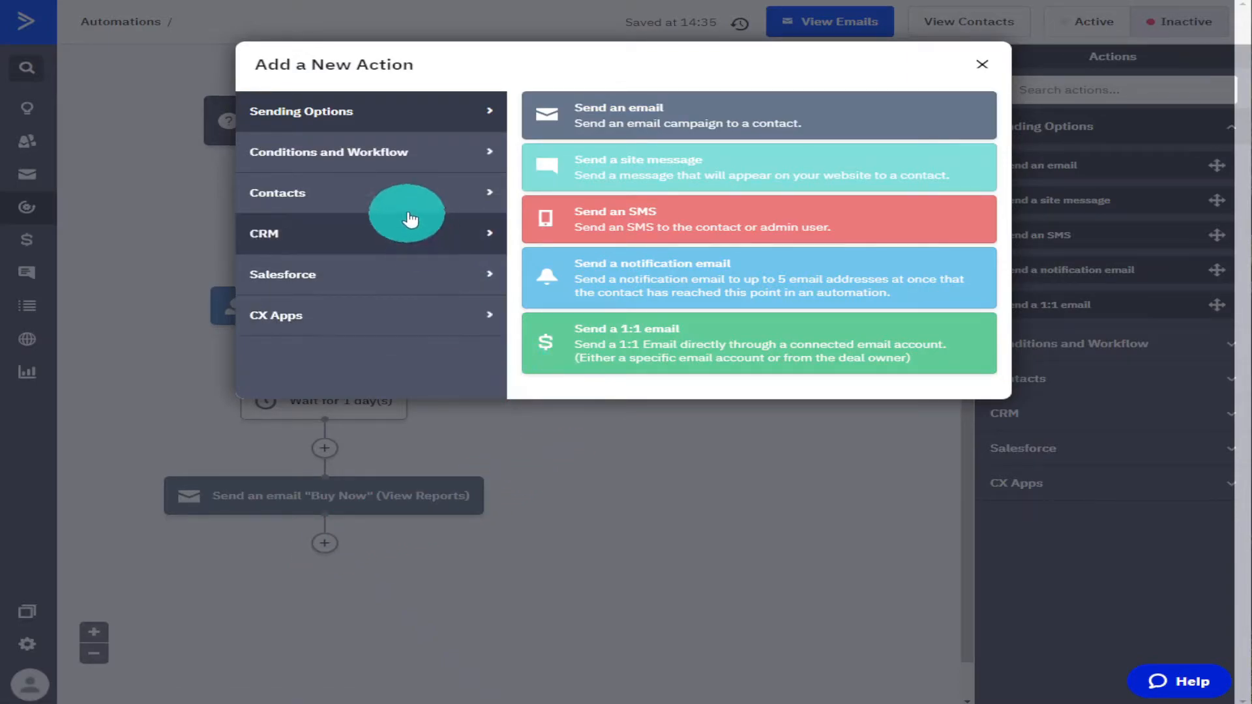
pyautogui.click(438, 159)
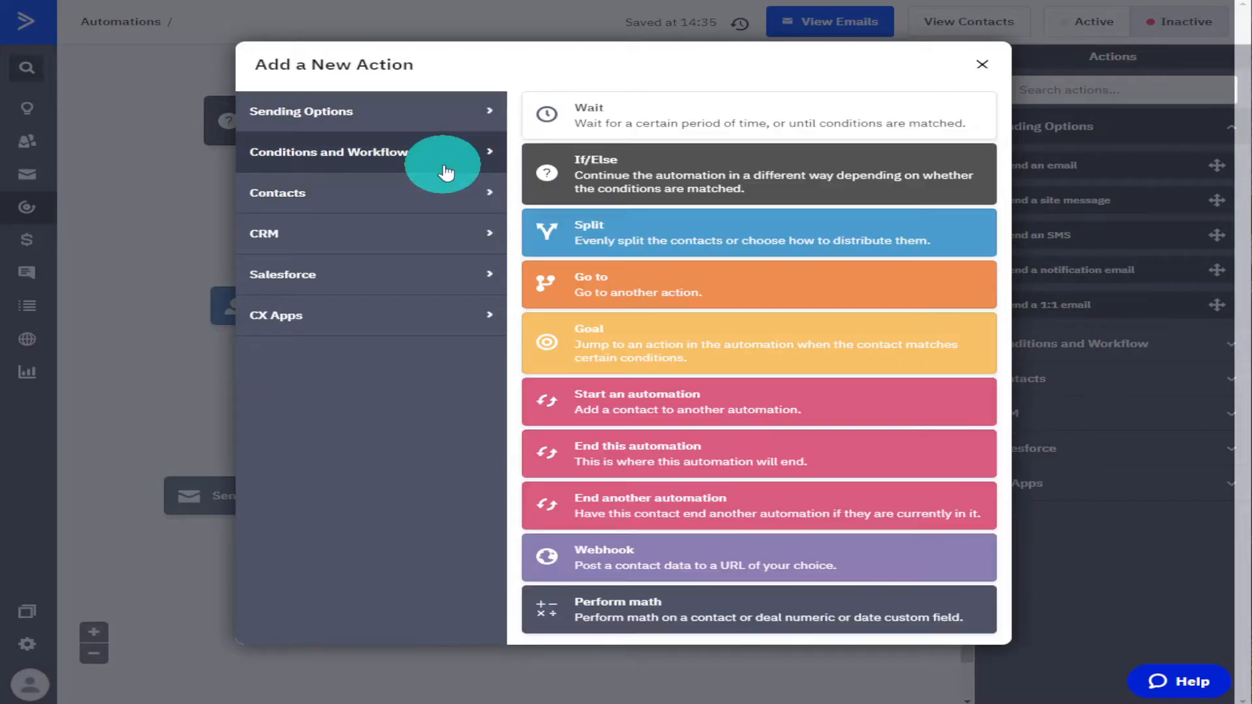
pyautogui.click(448, 214)
pyautogui.click(461, 229)
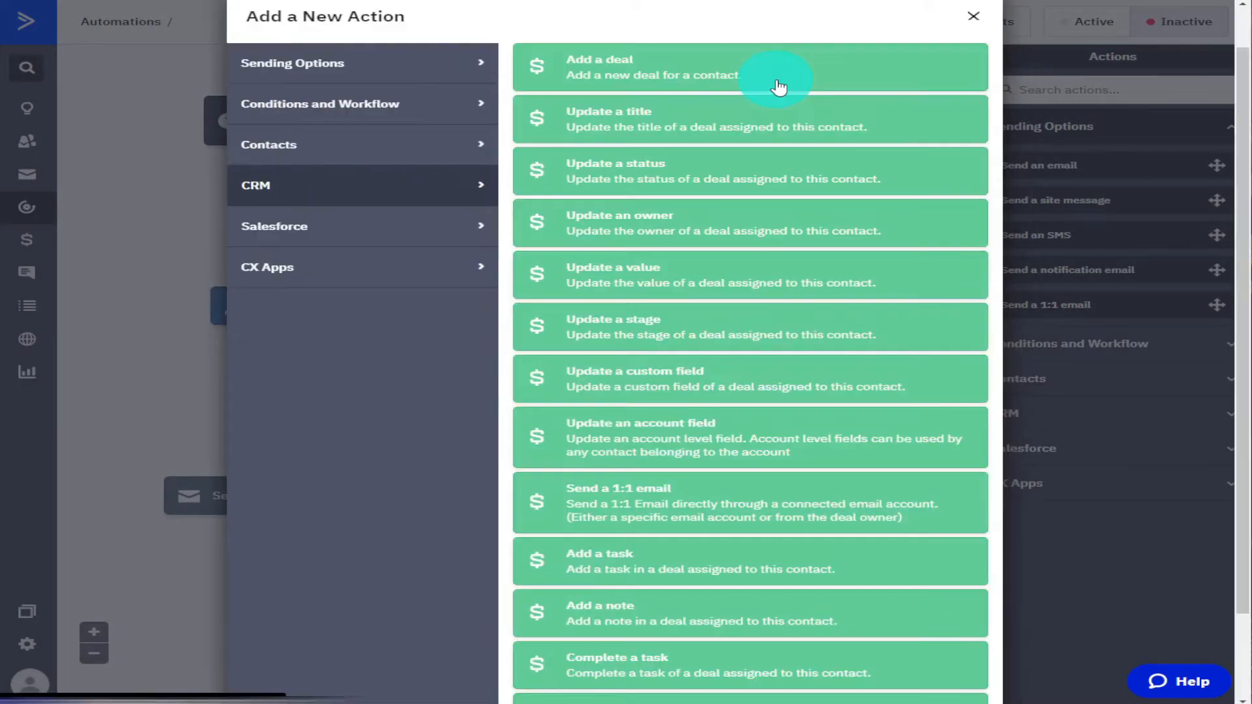
pyautogui.click(776, 84)
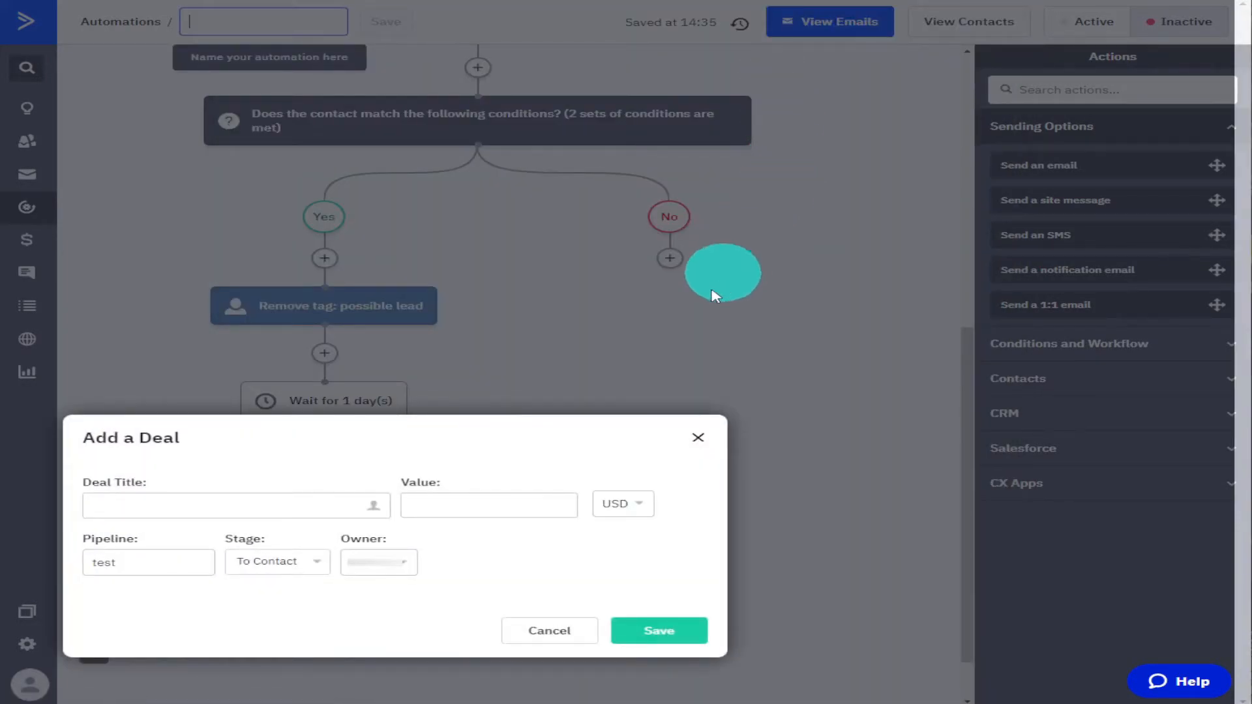
pyautogui.click(515, 505)
pyautogui.write('10')
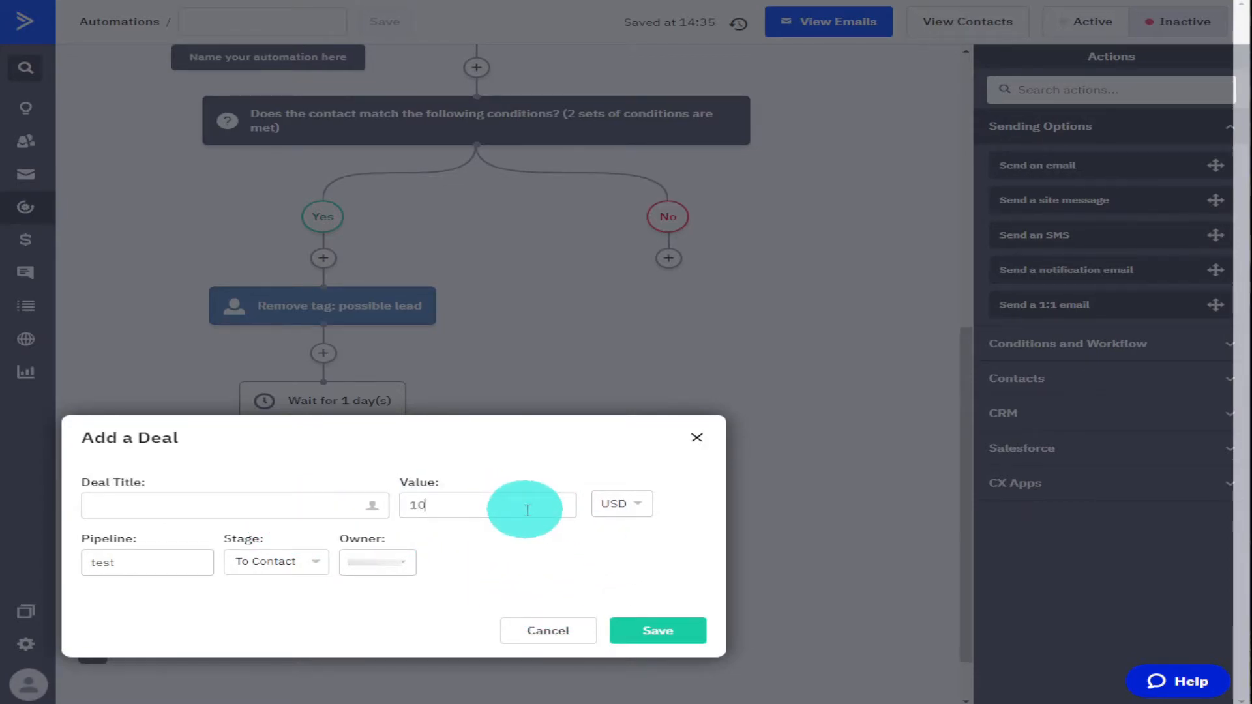
pyautogui.write('0')
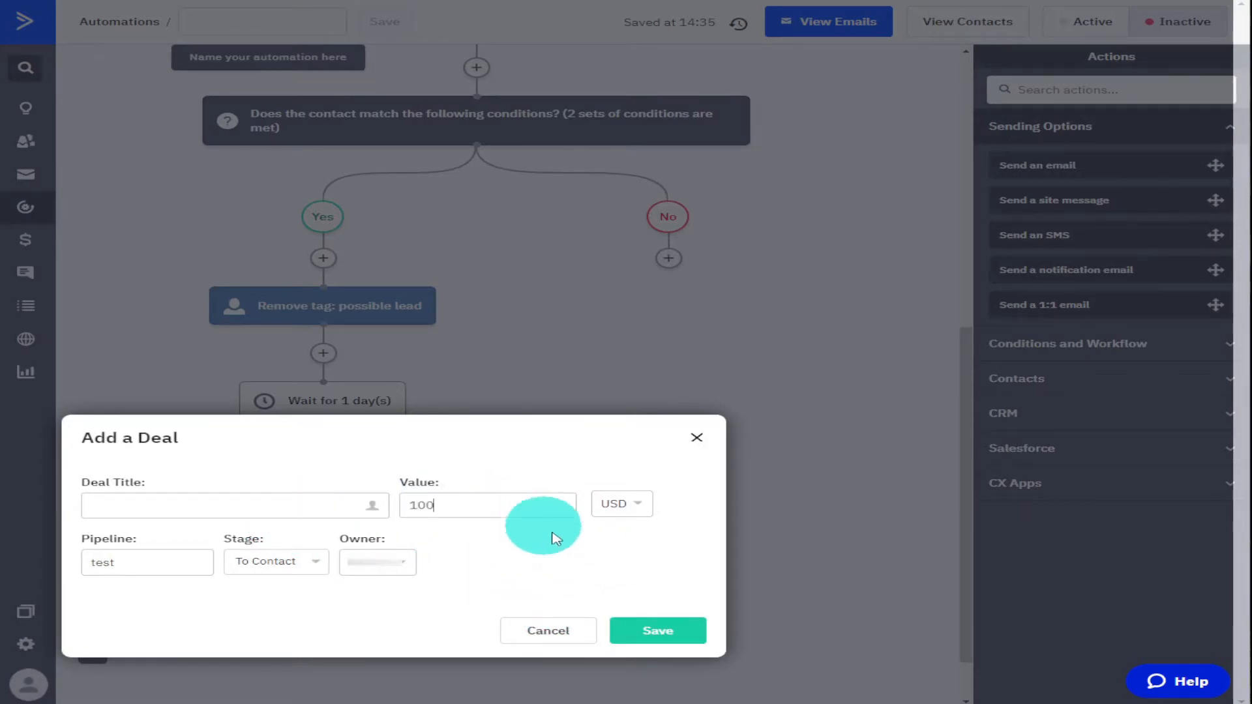
# Title the deal "sold order 1" and save the deal action
pyautogui.click(644, 639)
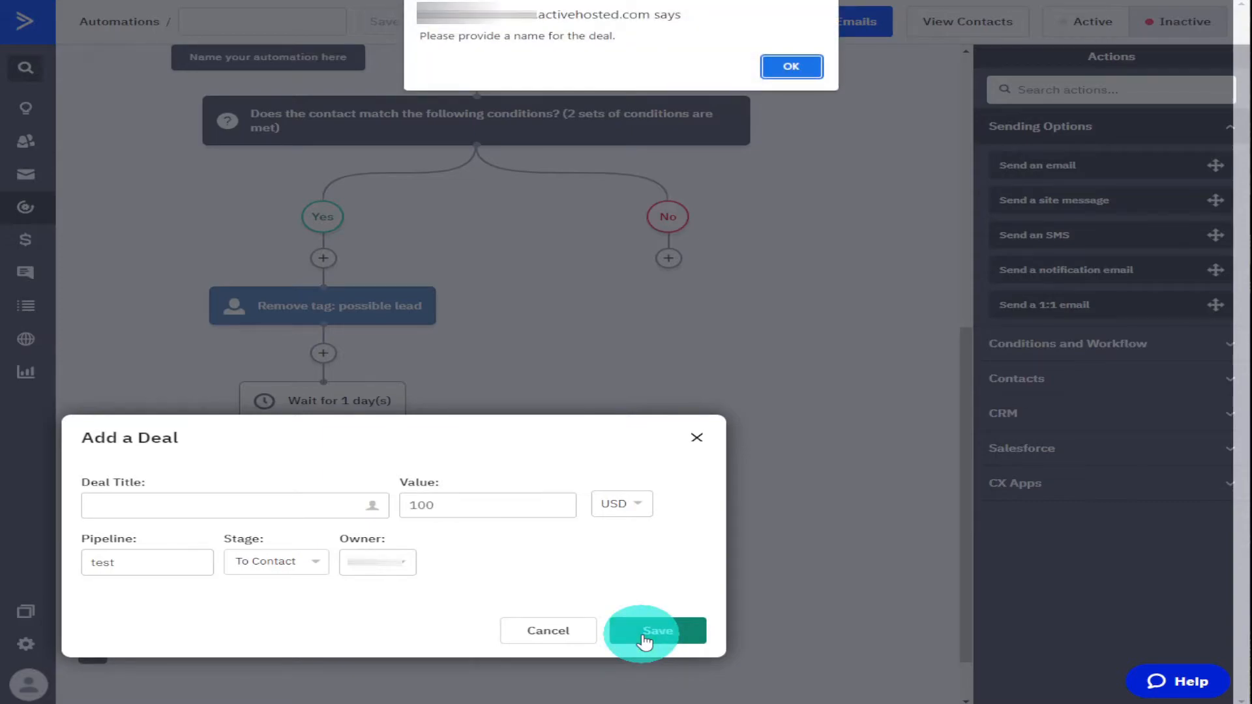
pyautogui.click(791, 65)
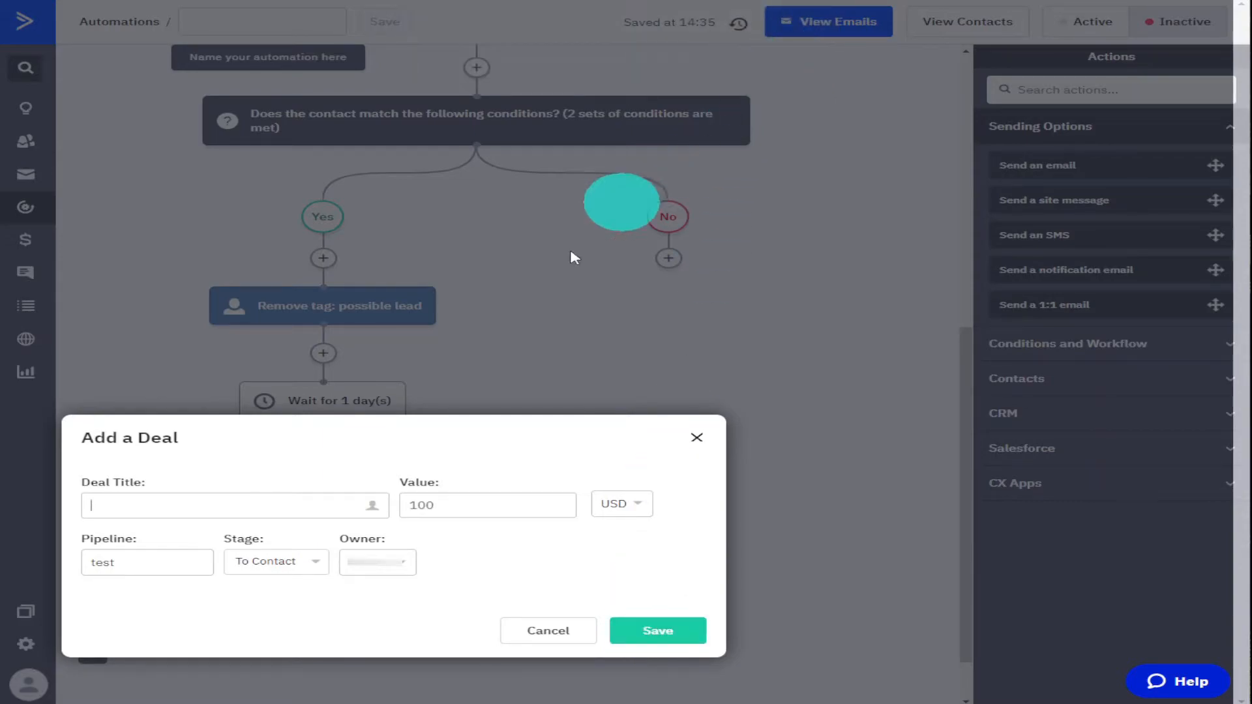
pyautogui.click(243, 513)
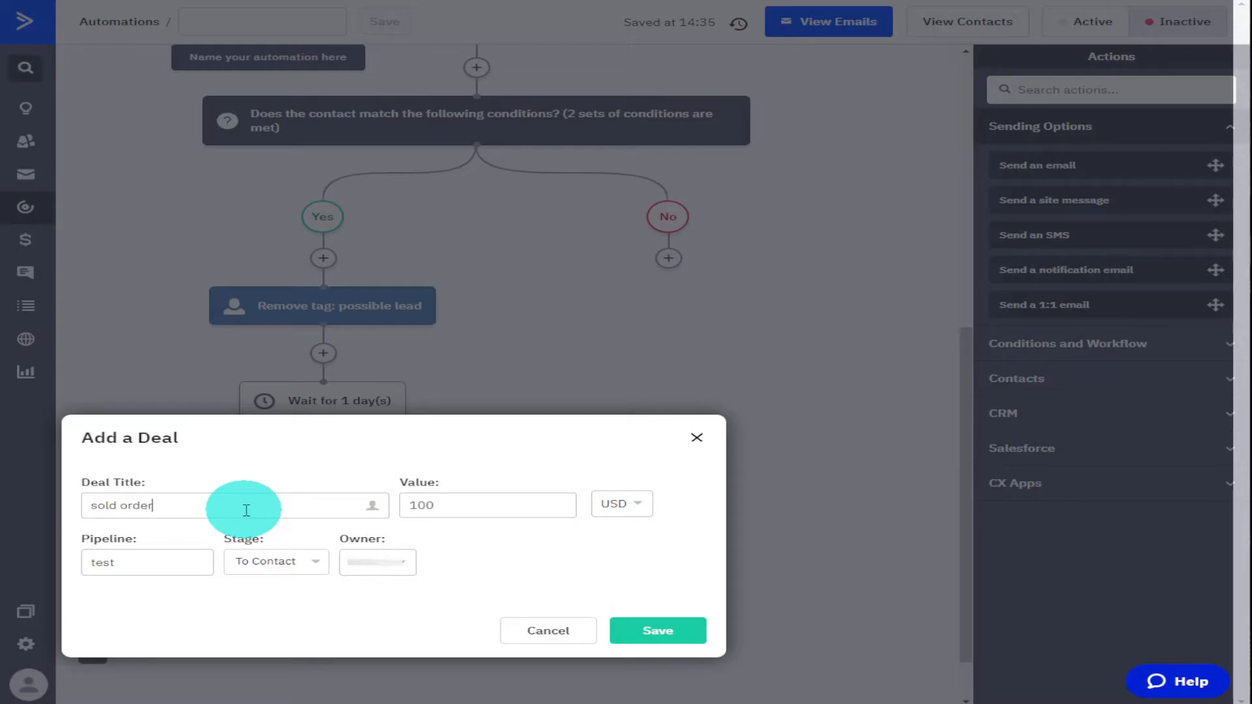
pyautogui.click(654, 623)
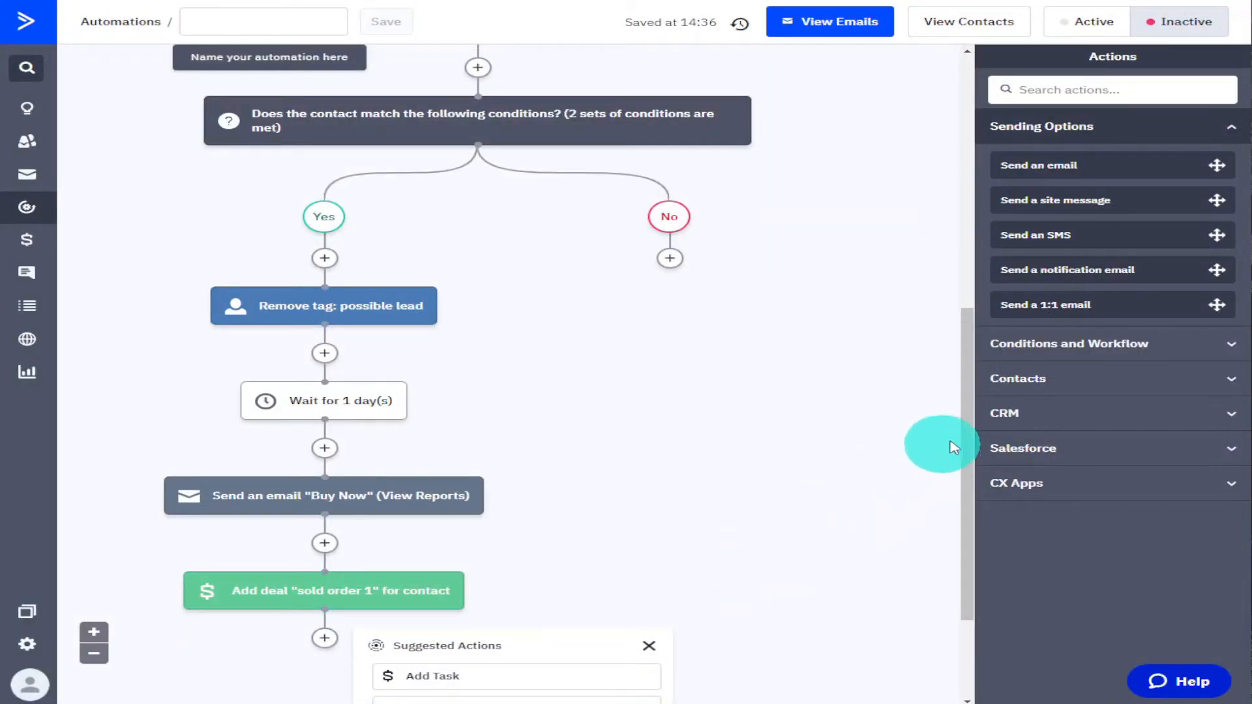
# Add the suggested Add Task action after the "sold order 1" deal and close the Yes branch with End this automation
pyautogui.moveTo(971, 437); pyautogui.dragTo(942, 503)
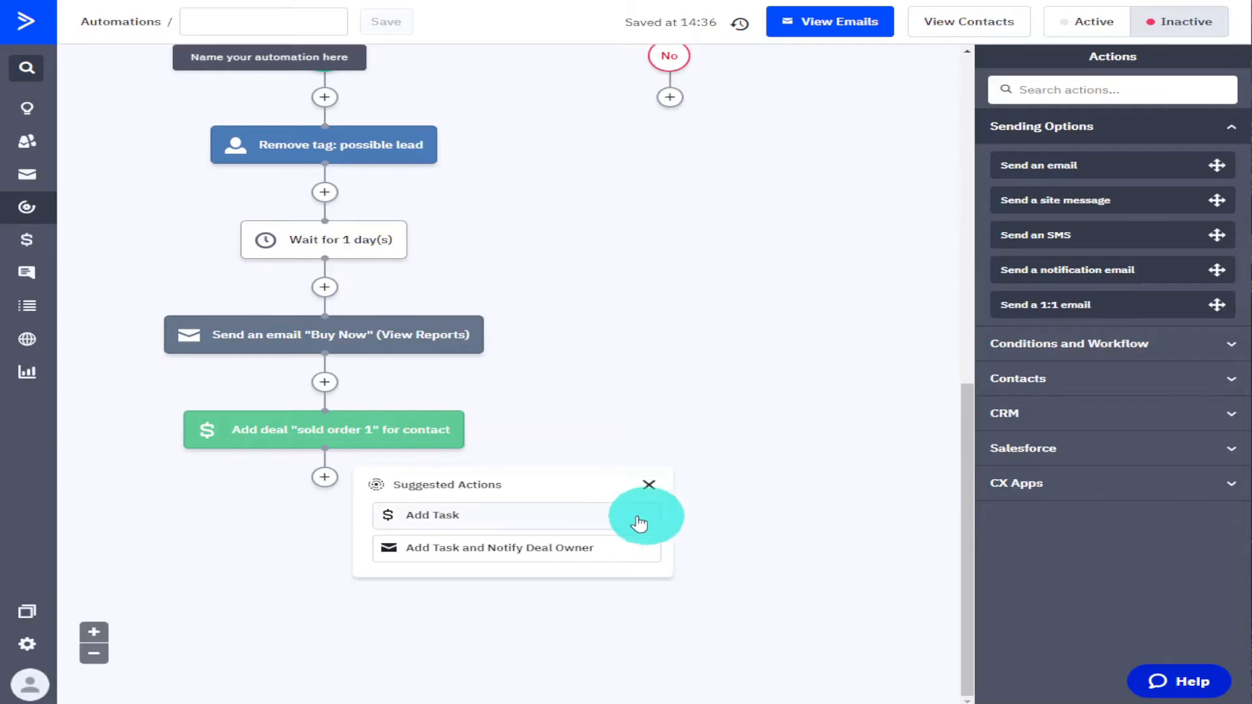
pyautogui.click(544, 526)
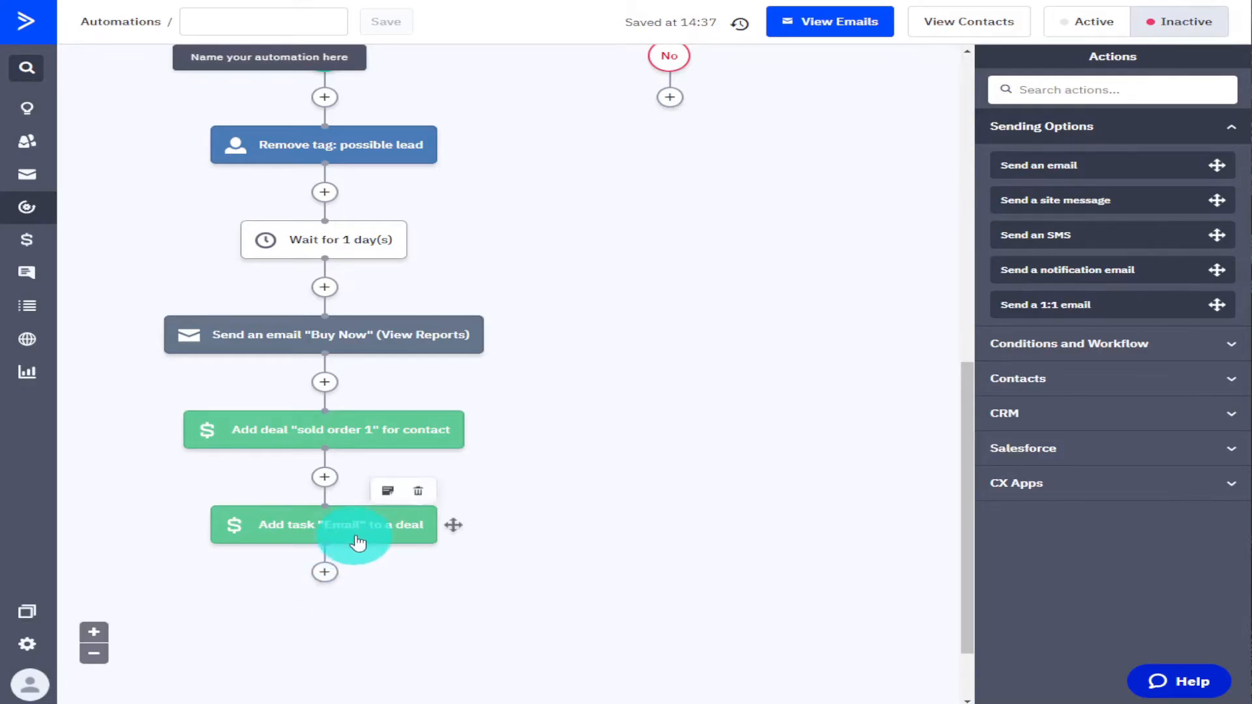
pyautogui.click(325, 574)
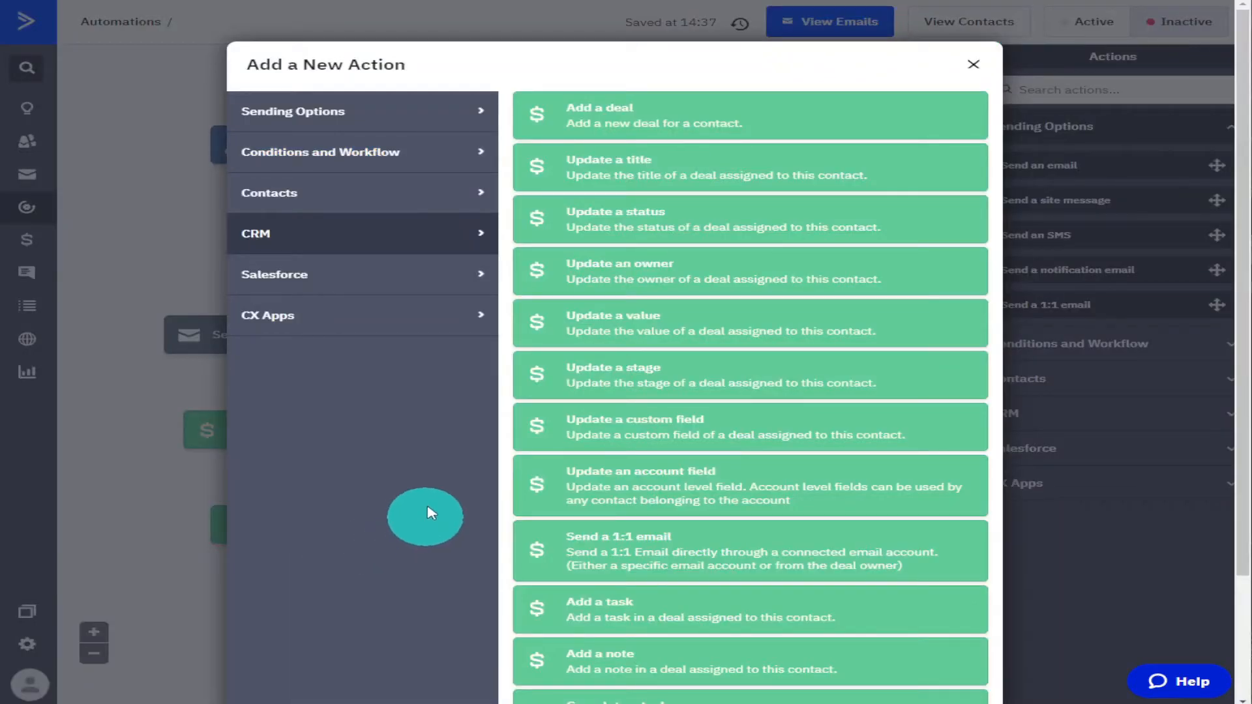
pyautogui.click(349, 120)
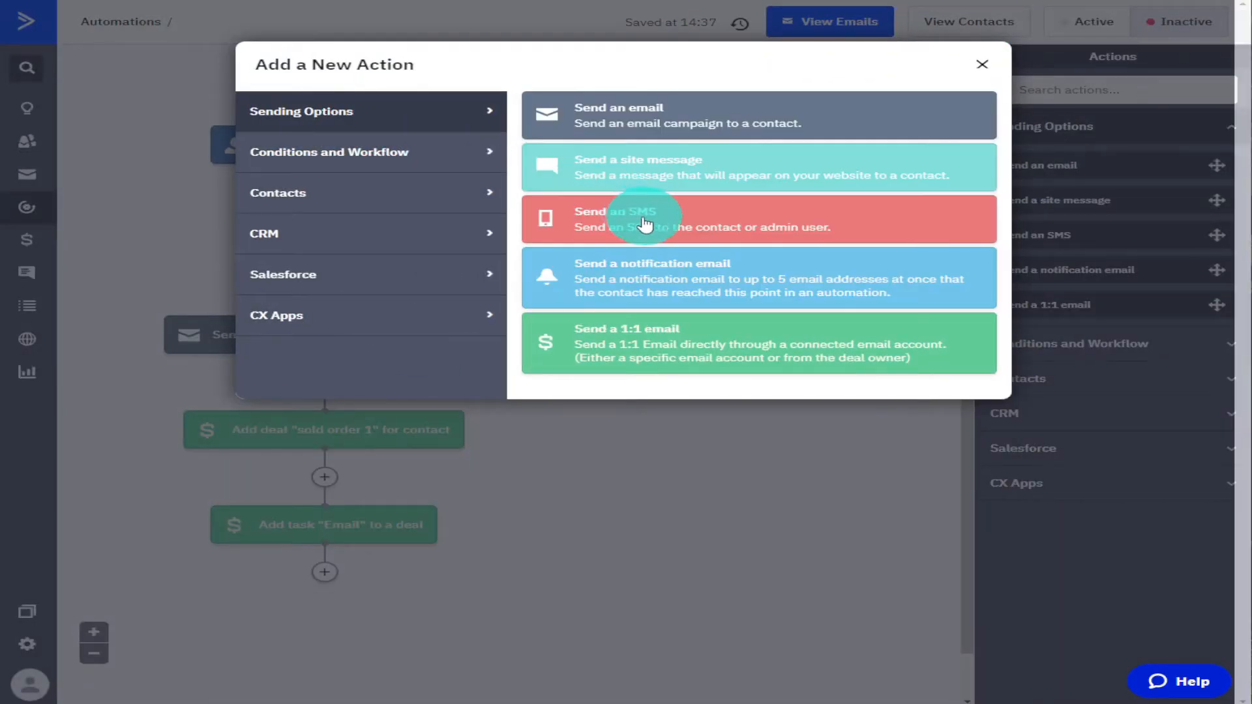
pyautogui.click(396, 171)
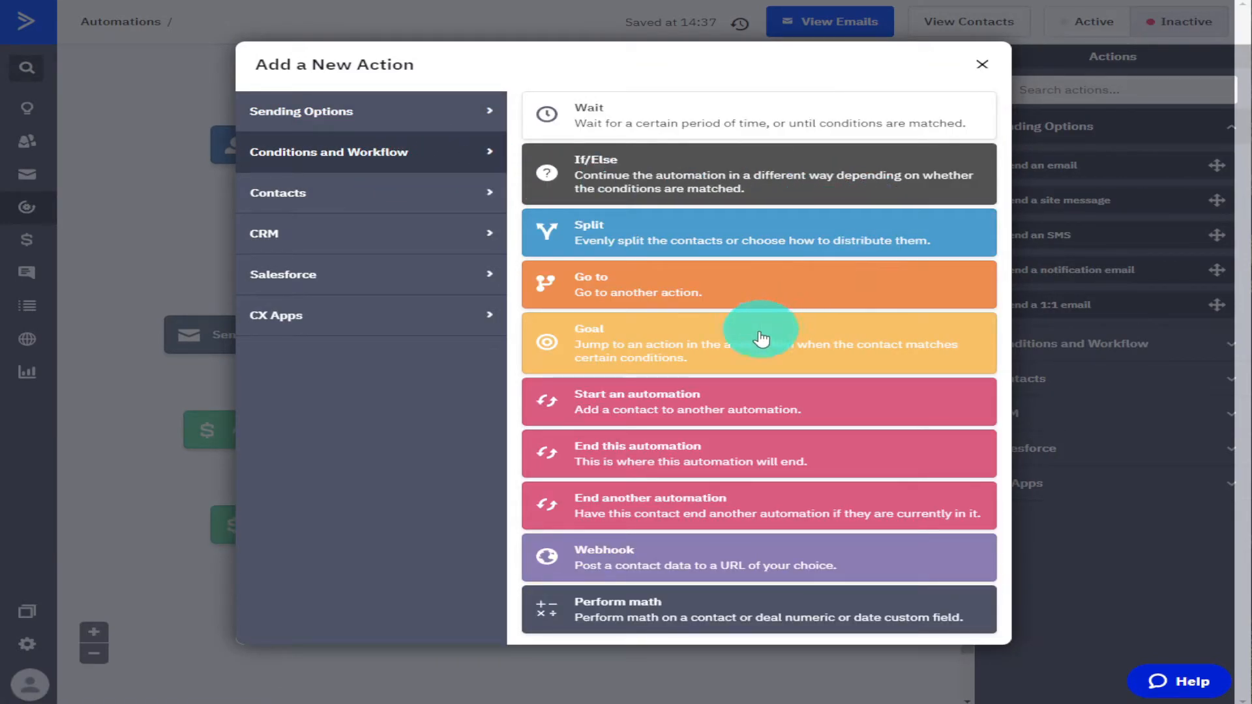
pyautogui.click(652, 450)
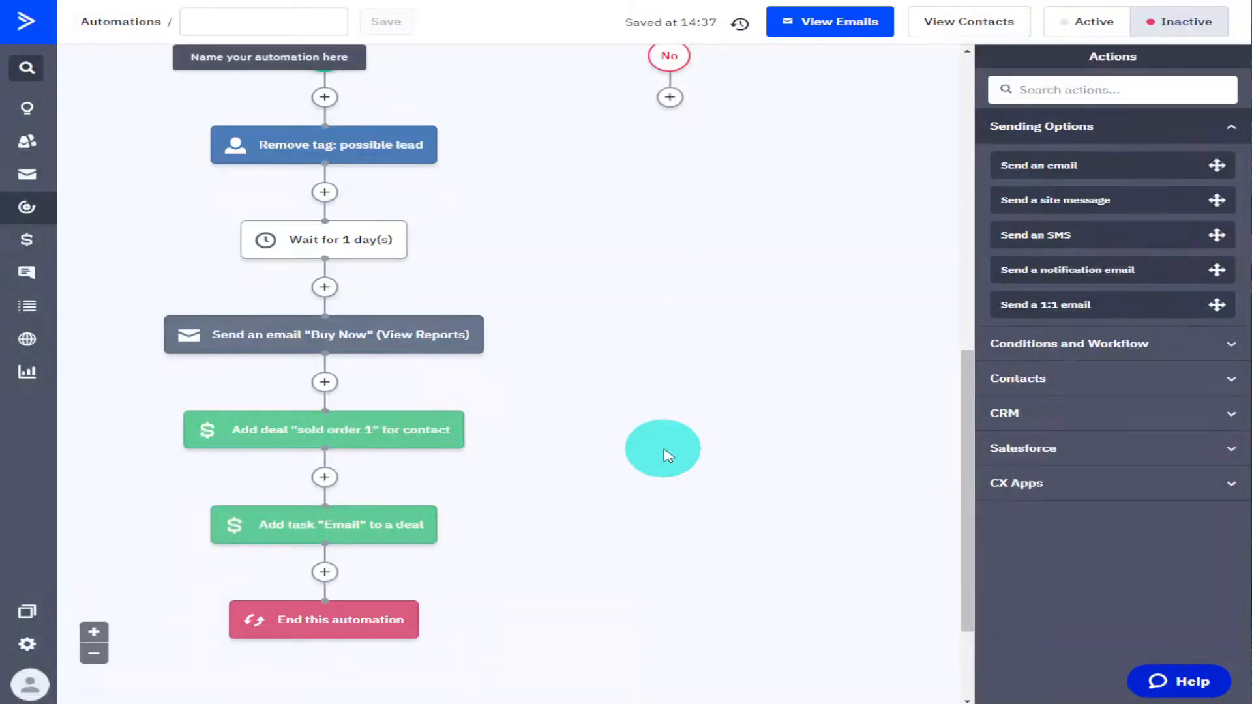
# Insert a Wait action at the start of the No branch, set to a period of 1 week
pyautogui.moveTo(958, 370); pyautogui.dragTo(986, 303)
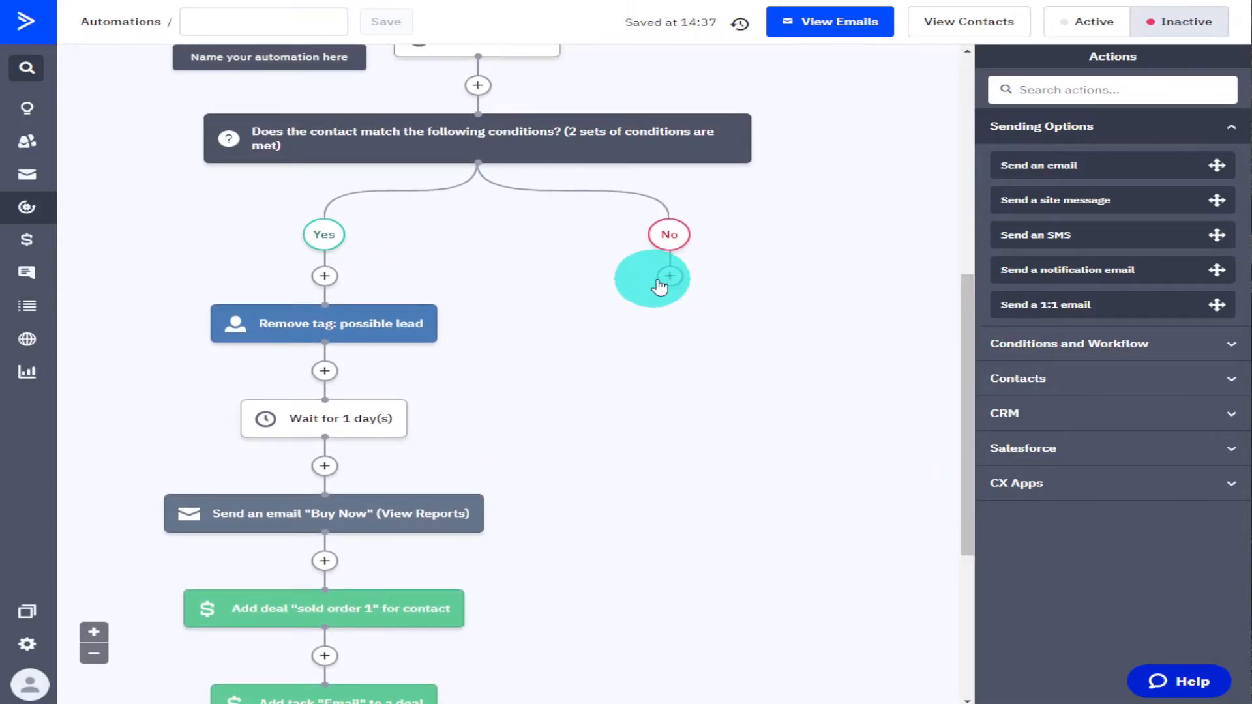
pyautogui.click(670, 276)
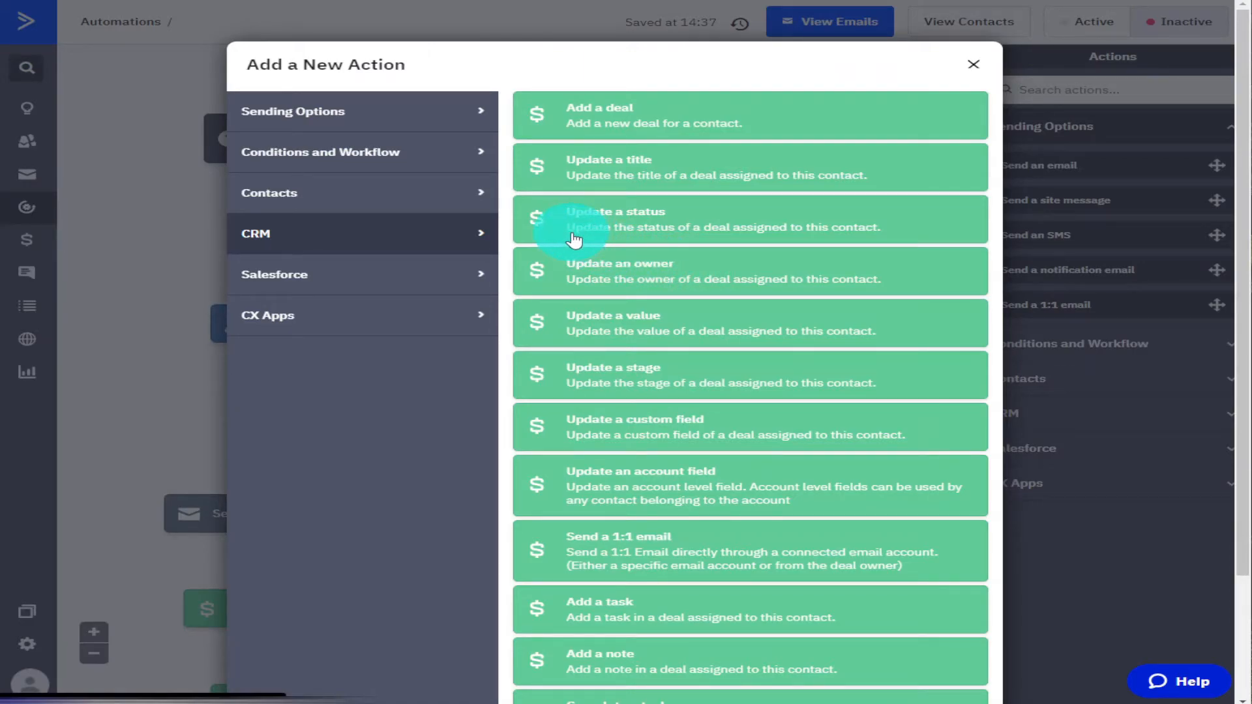
pyautogui.click(363, 111)
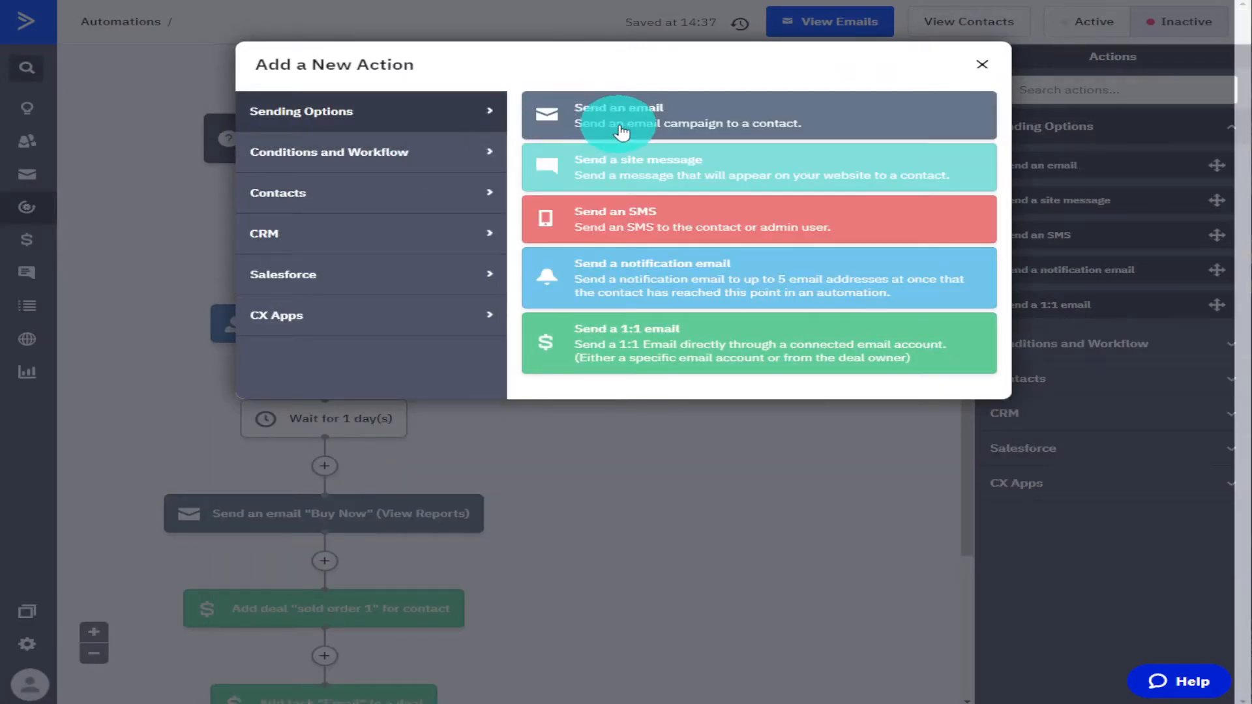
pyautogui.click(422, 152)
pyautogui.click(613, 118)
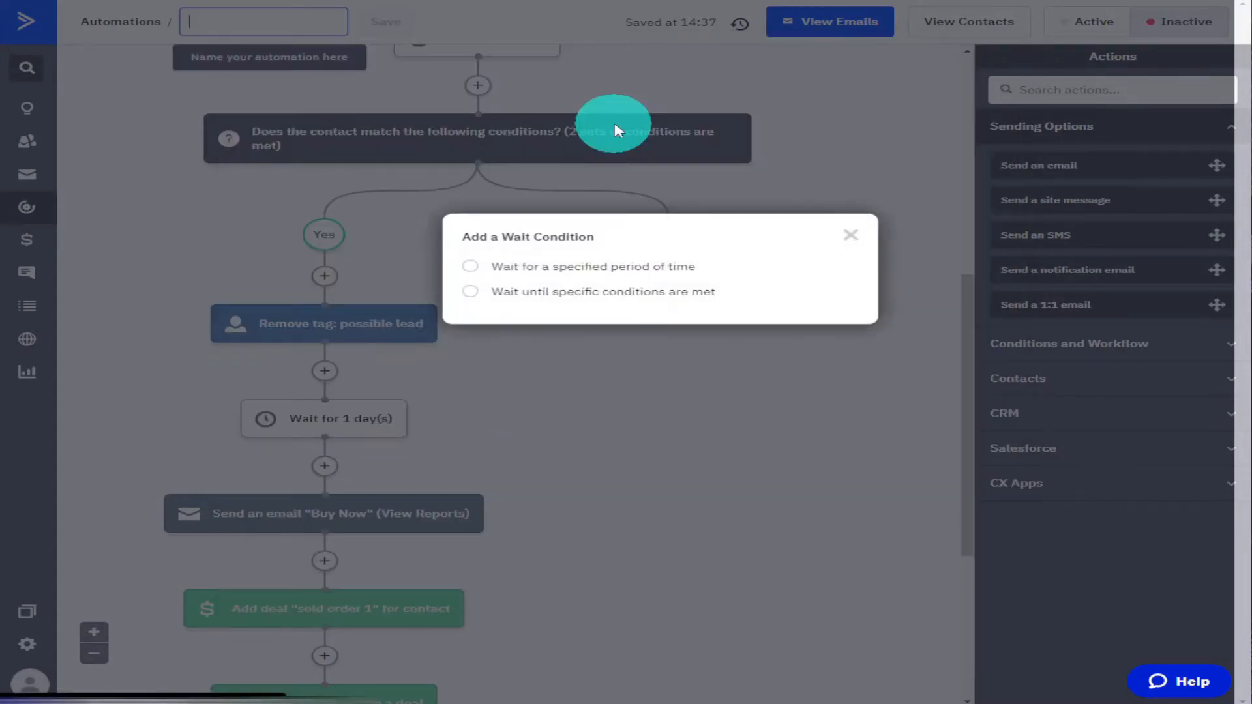
pyautogui.click(470, 267)
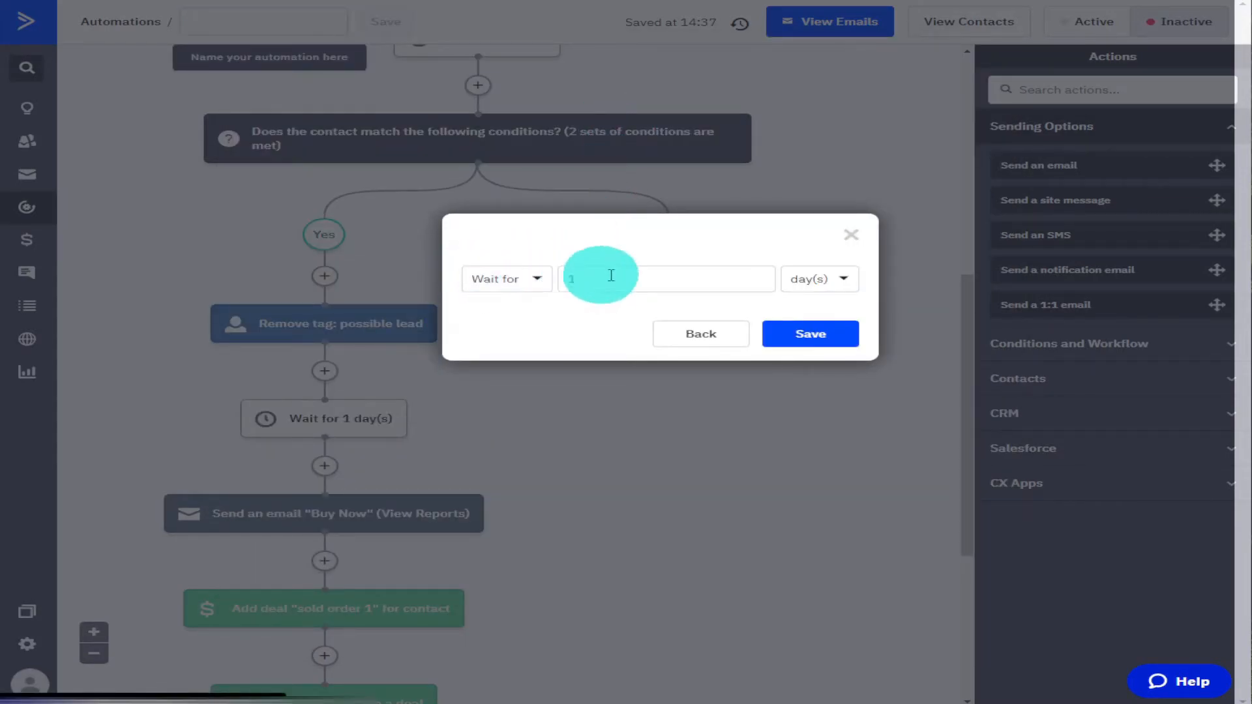
pyautogui.click(741, 288)
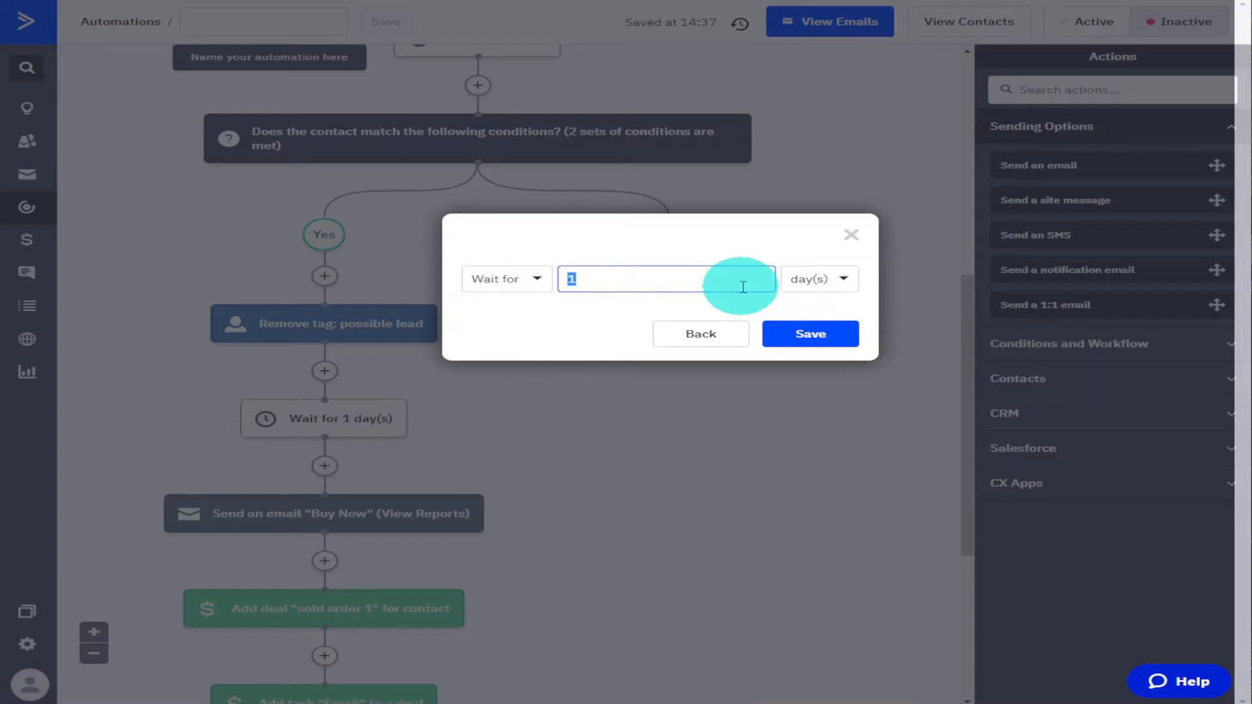
pyautogui.click(818, 280)
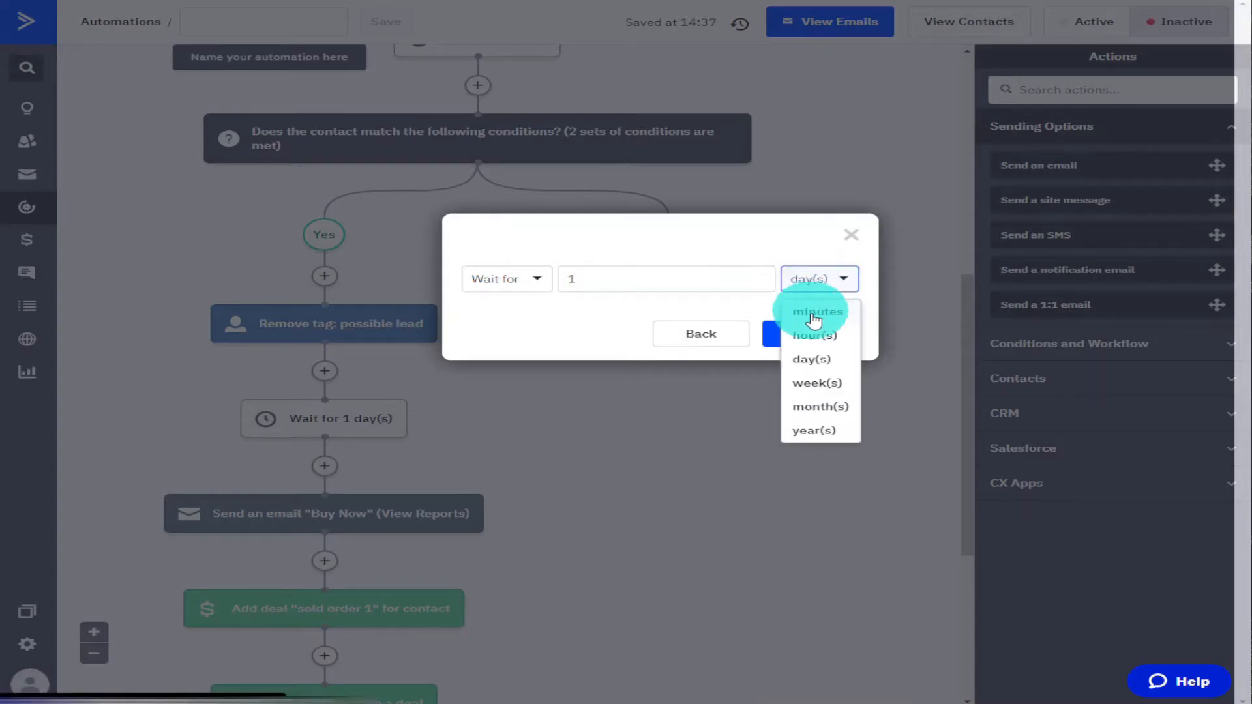
pyautogui.click(806, 384)
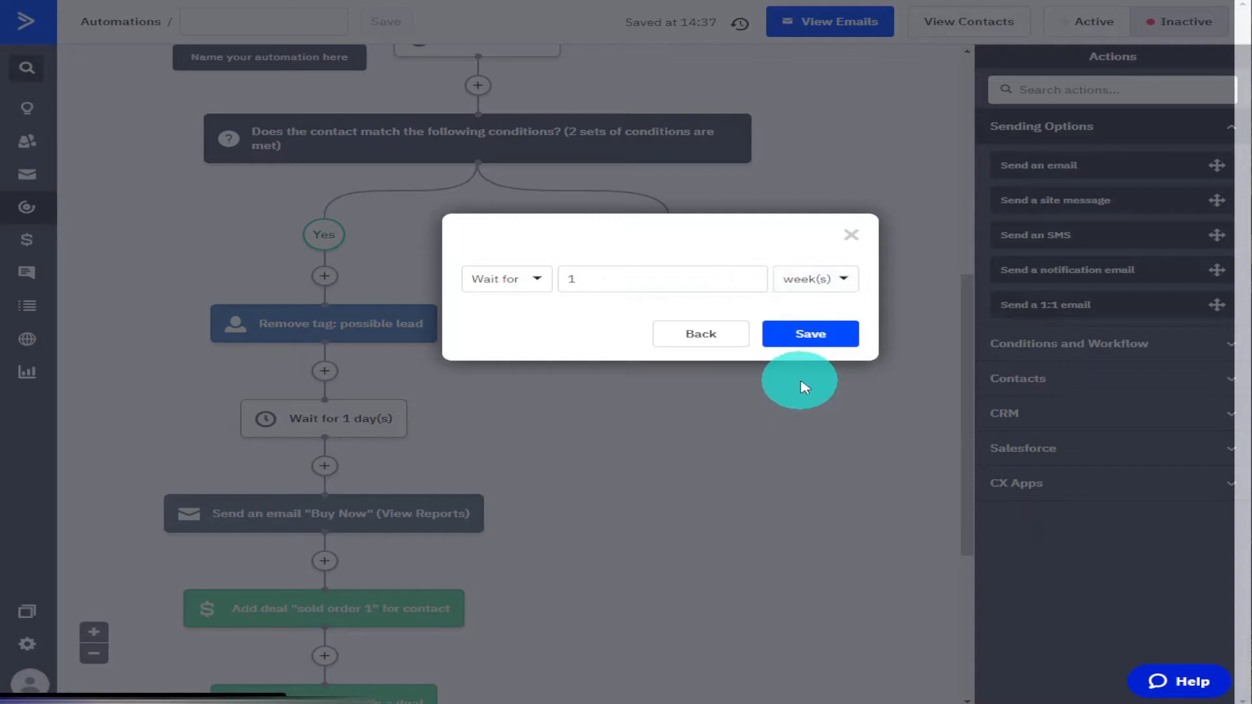
pyautogui.click(815, 347)
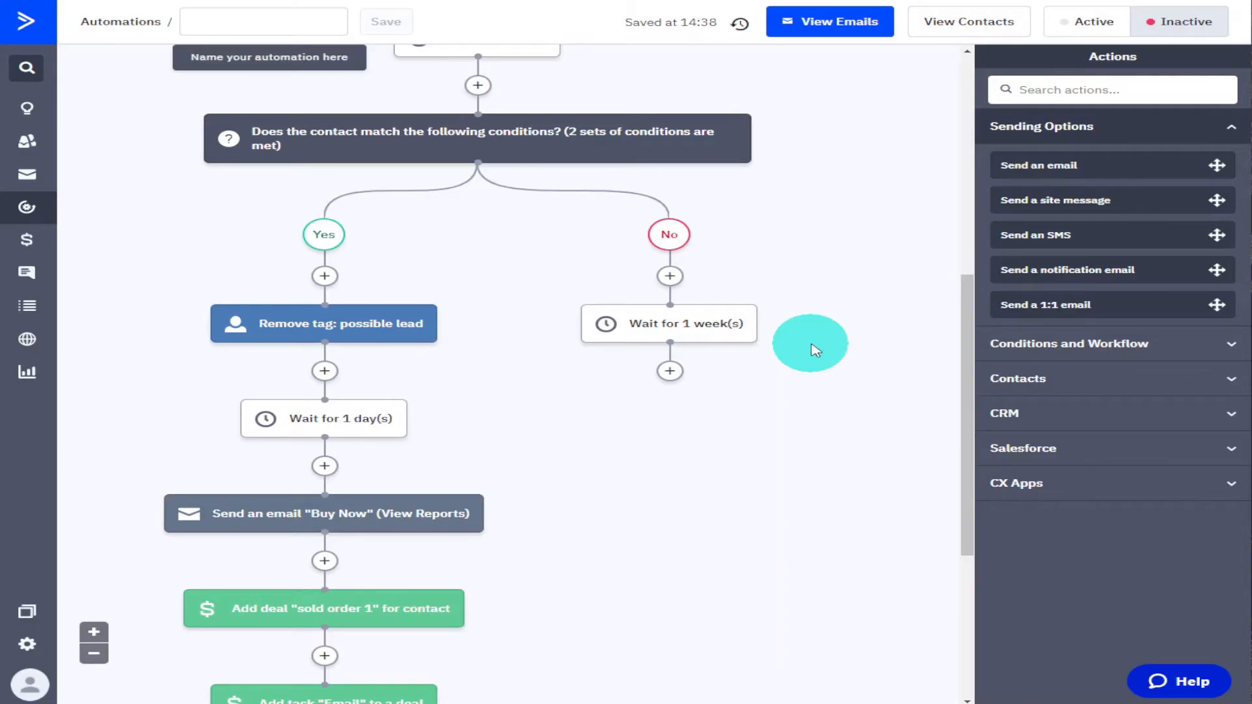
# Insert a Send an email action after the one-week wait, creating a new email named "not opened"
pyautogui.click(668, 371)
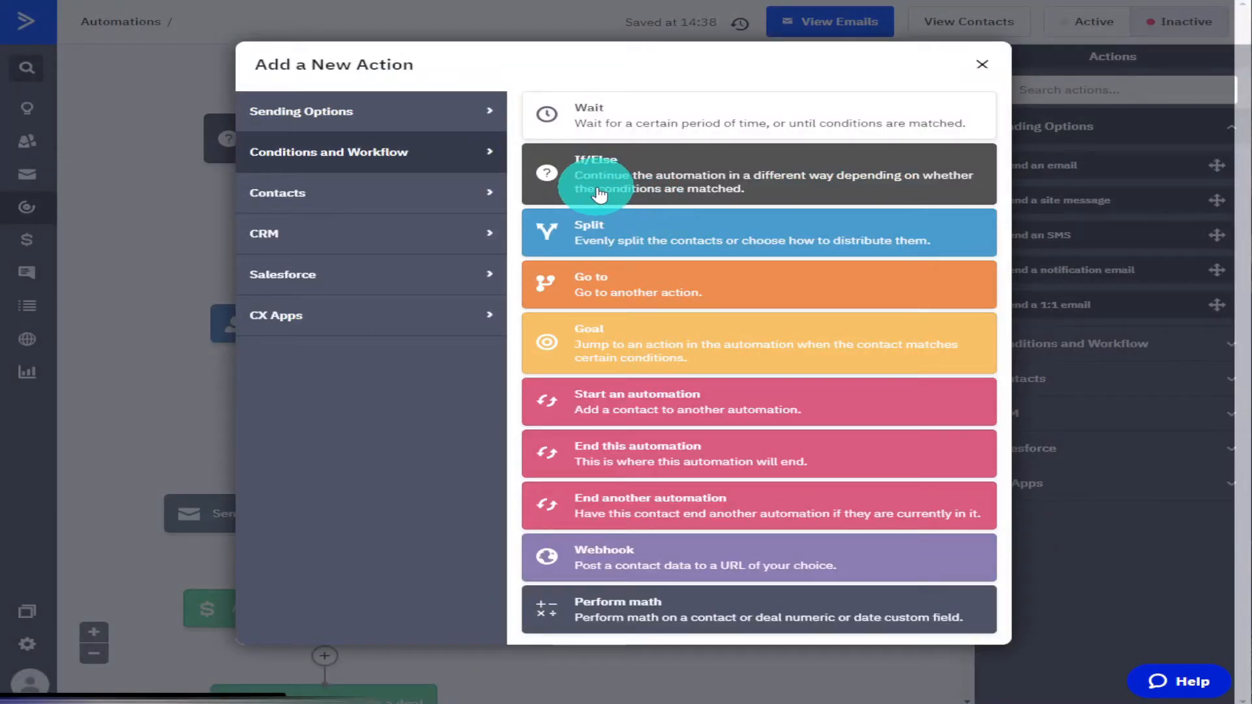
pyautogui.click(388, 116)
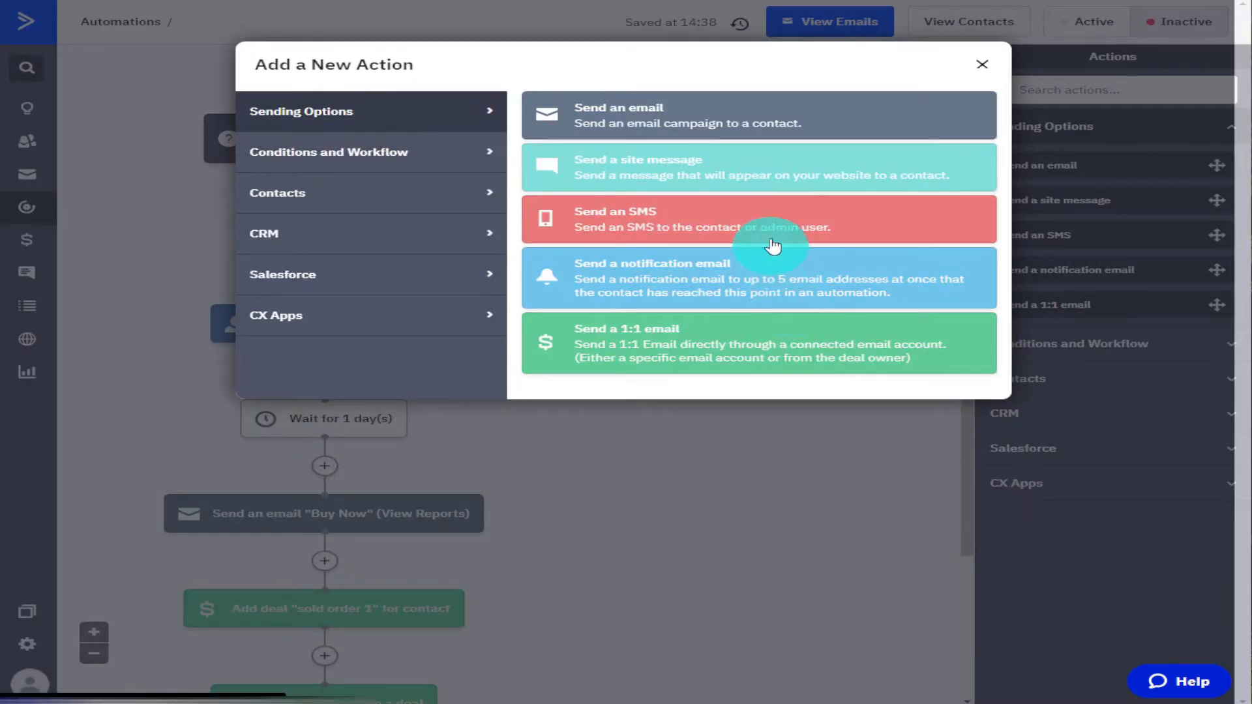
pyautogui.click(717, 122)
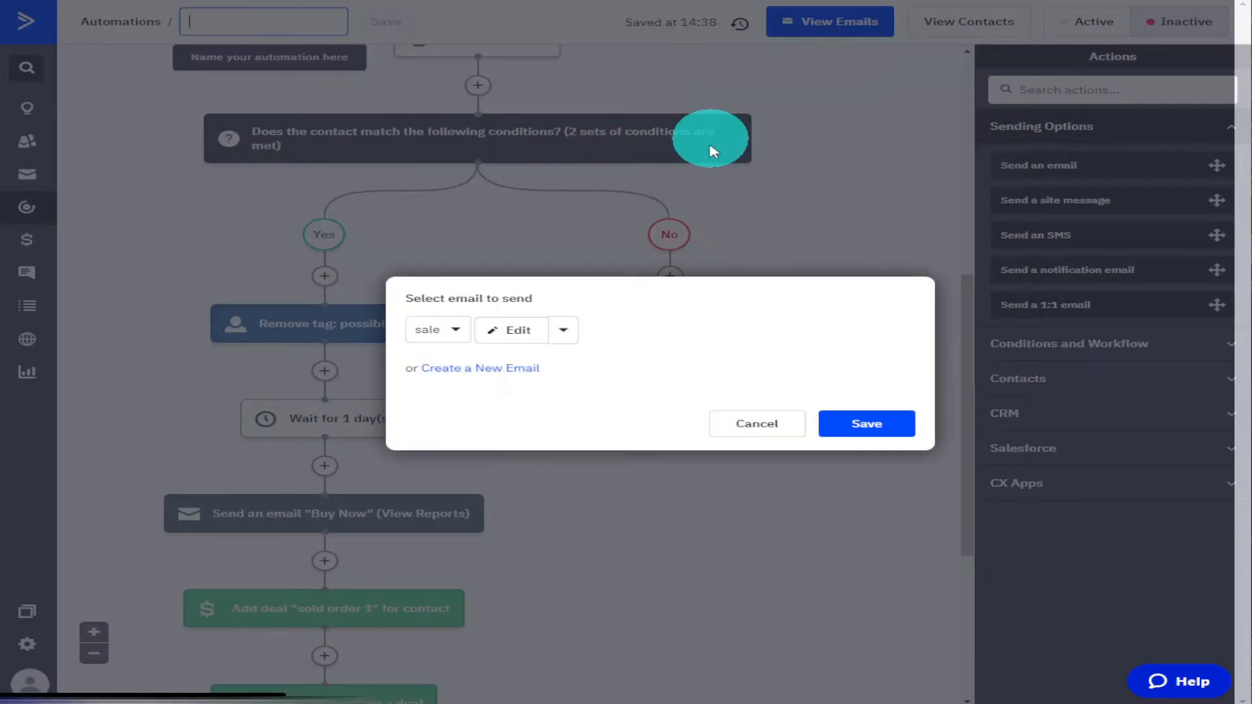
pyautogui.click(529, 369)
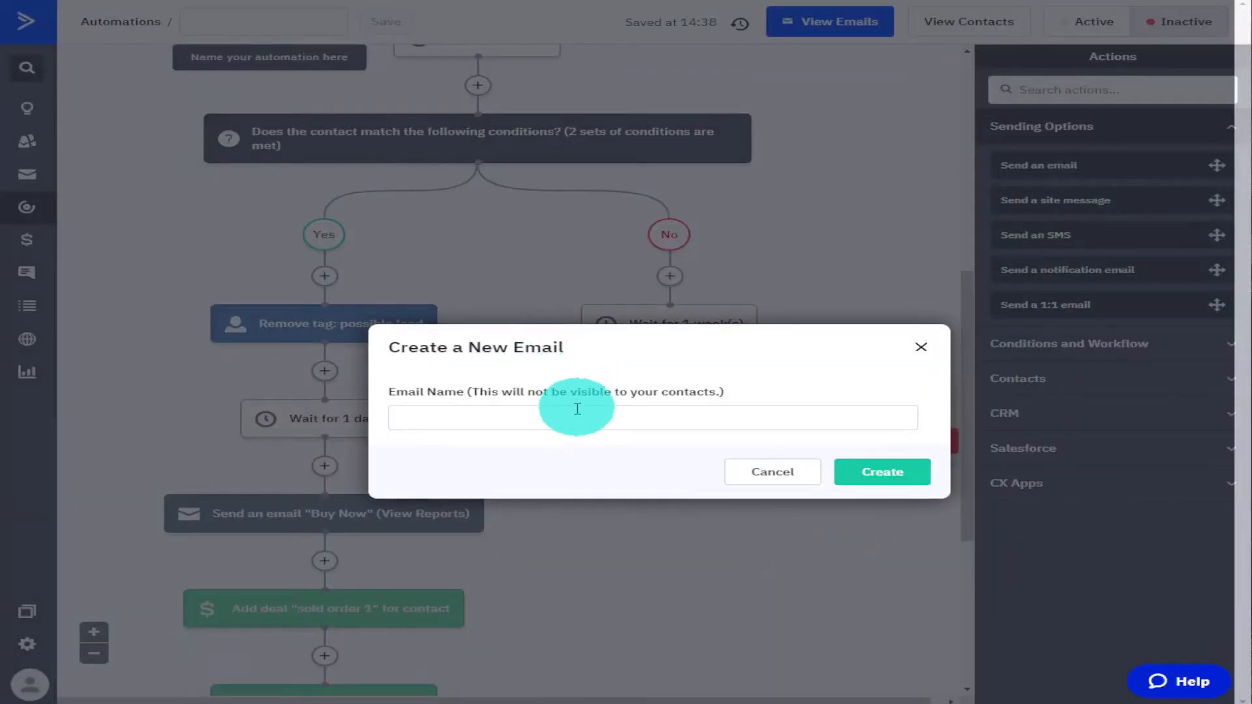
pyautogui.click(567, 418)
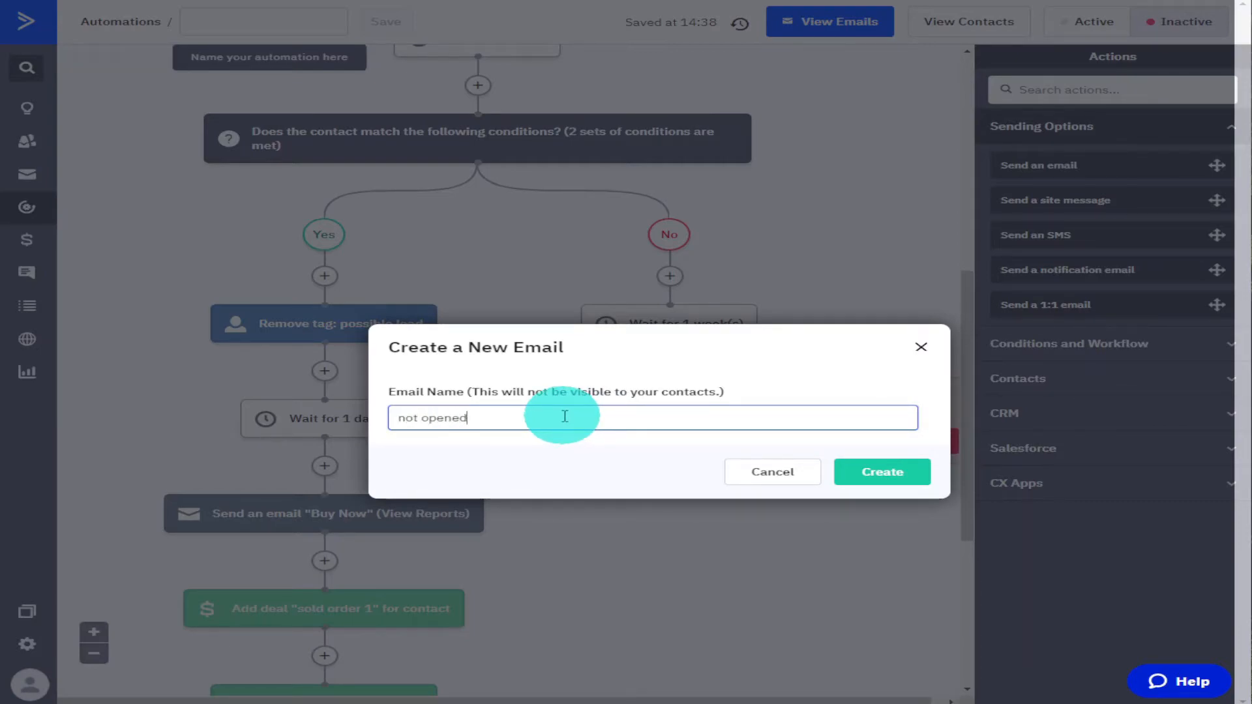
pyautogui.click(877, 476)
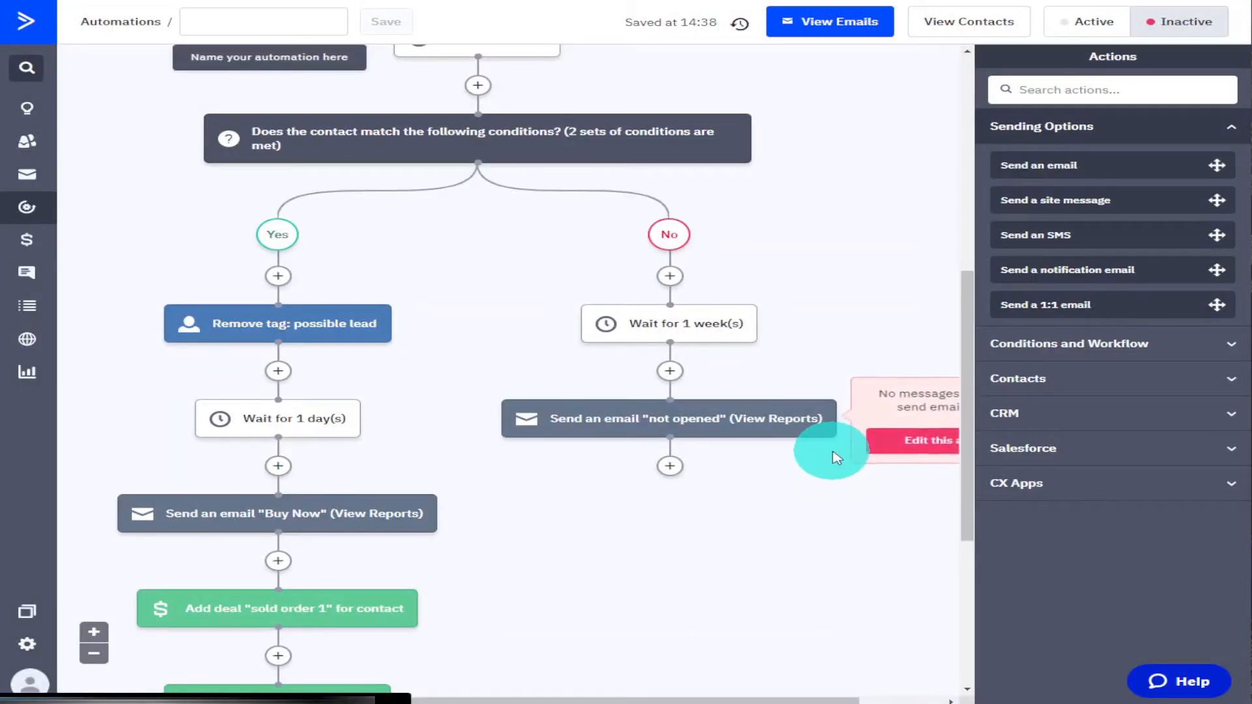
pyautogui.click(836, 459)
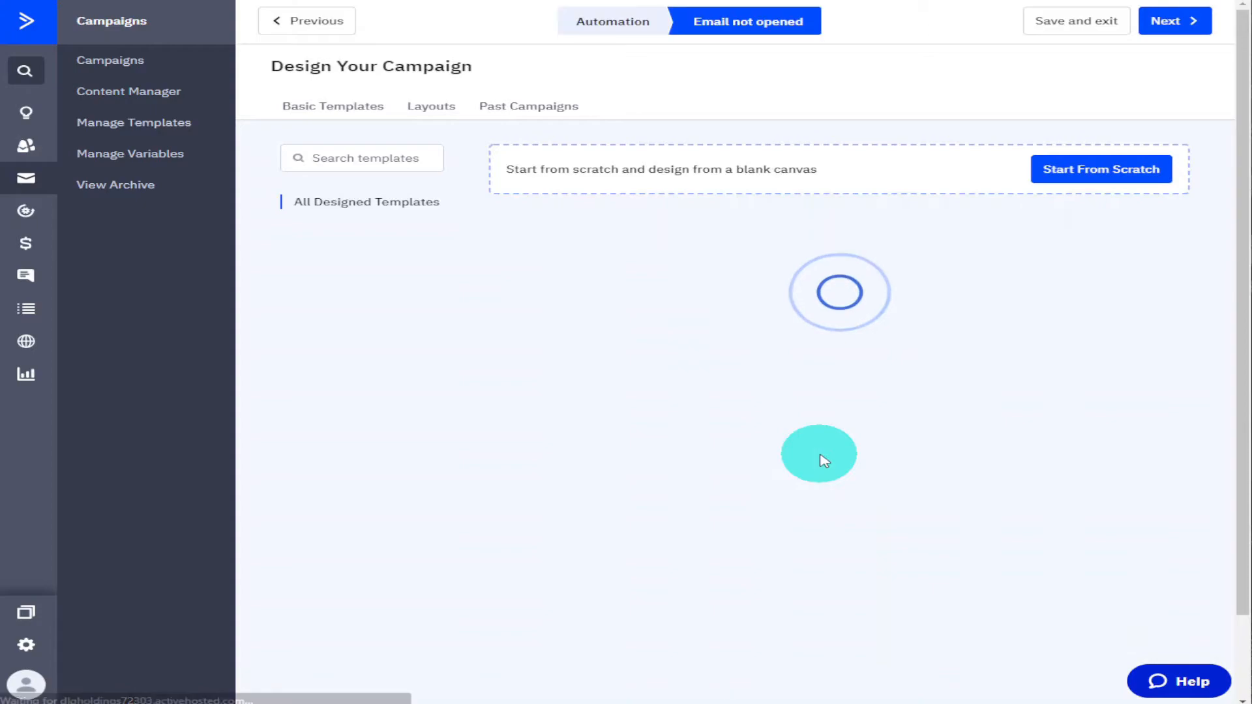
# Base the email on the "eCommerce: Cyber Monday 2" template with the subject "50% off your first purchase"
pyautogui.moveTo(898, 442)
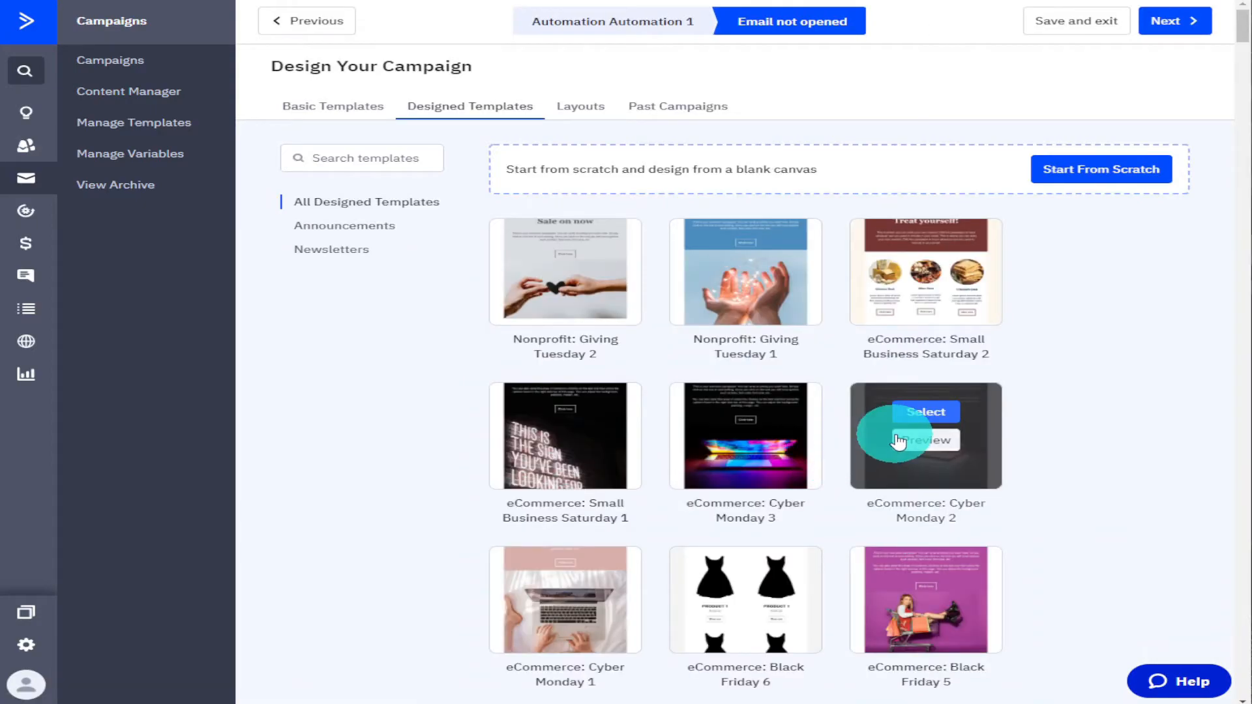
pyautogui.click(918, 415)
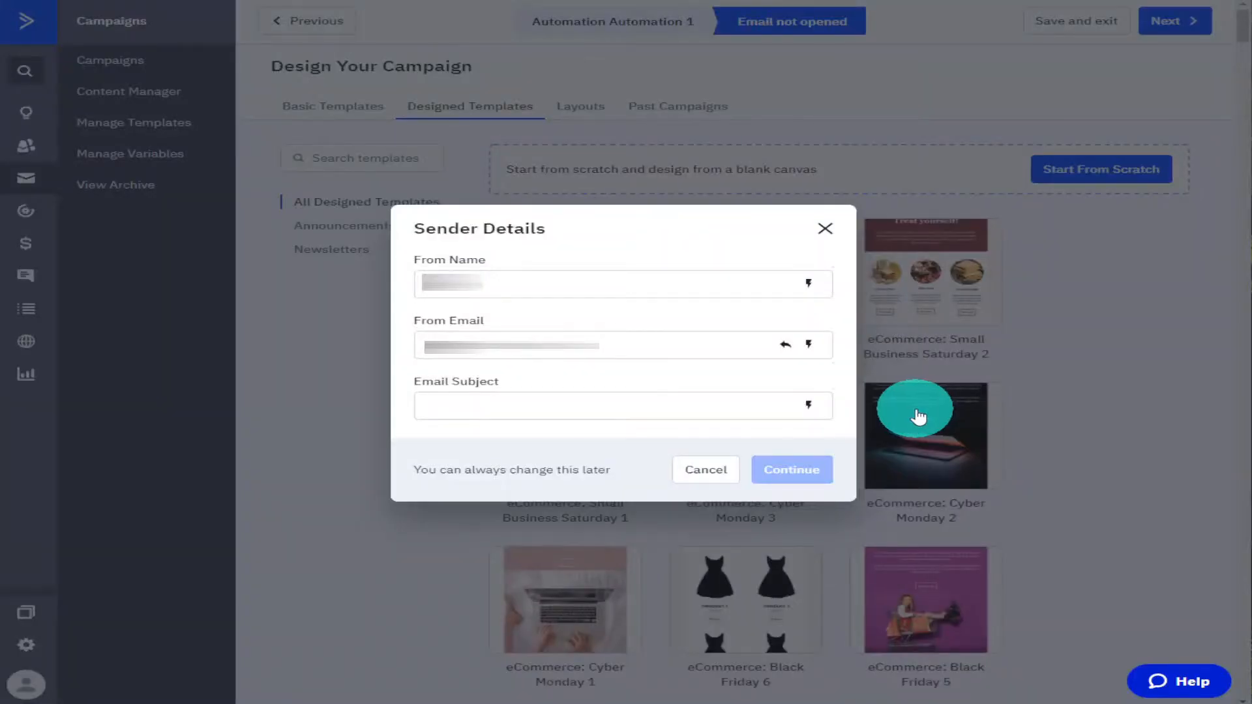
pyautogui.click(621, 412)
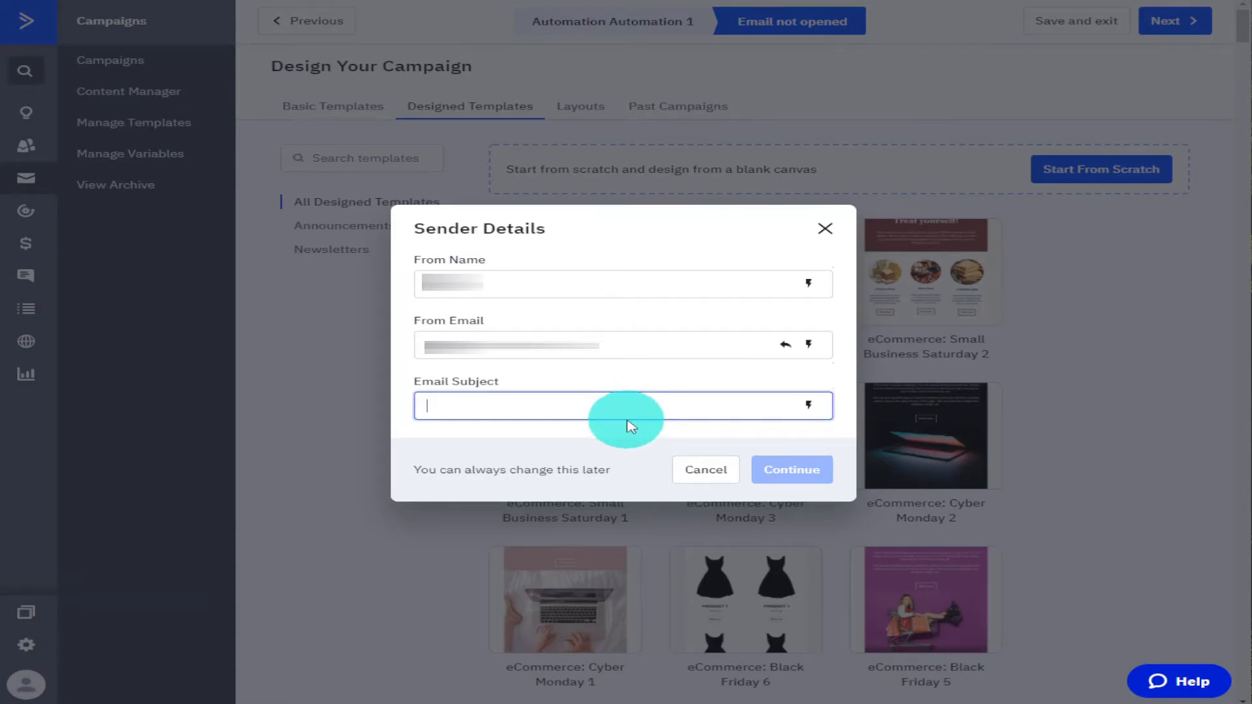
pyautogui.write('50')
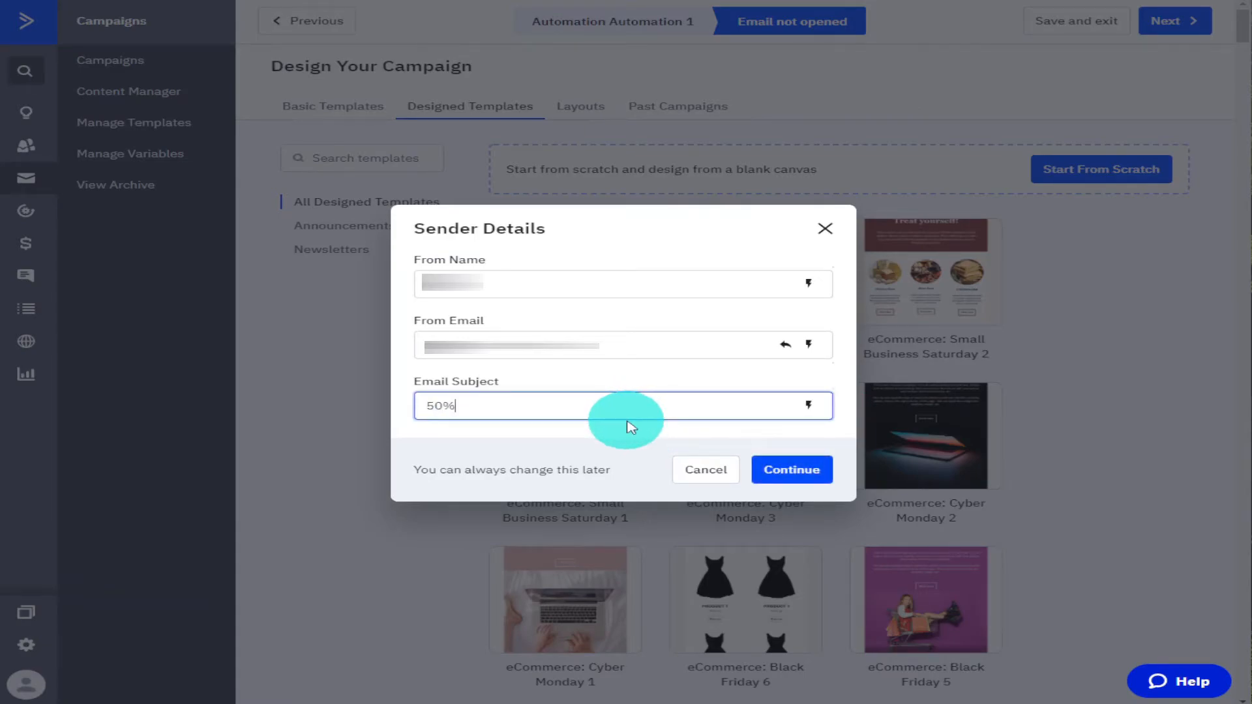
pyautogui.write('% off')
pyautogui.click(454, 406)
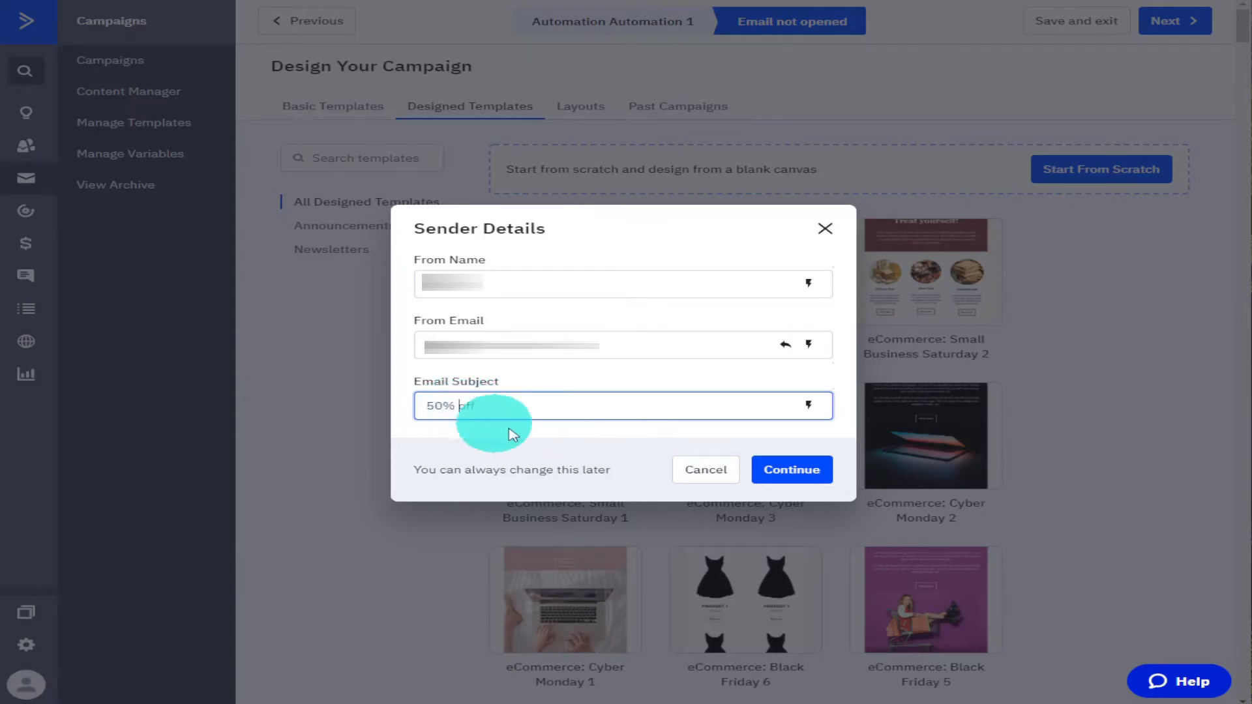
pyautogui.click(535, 403)
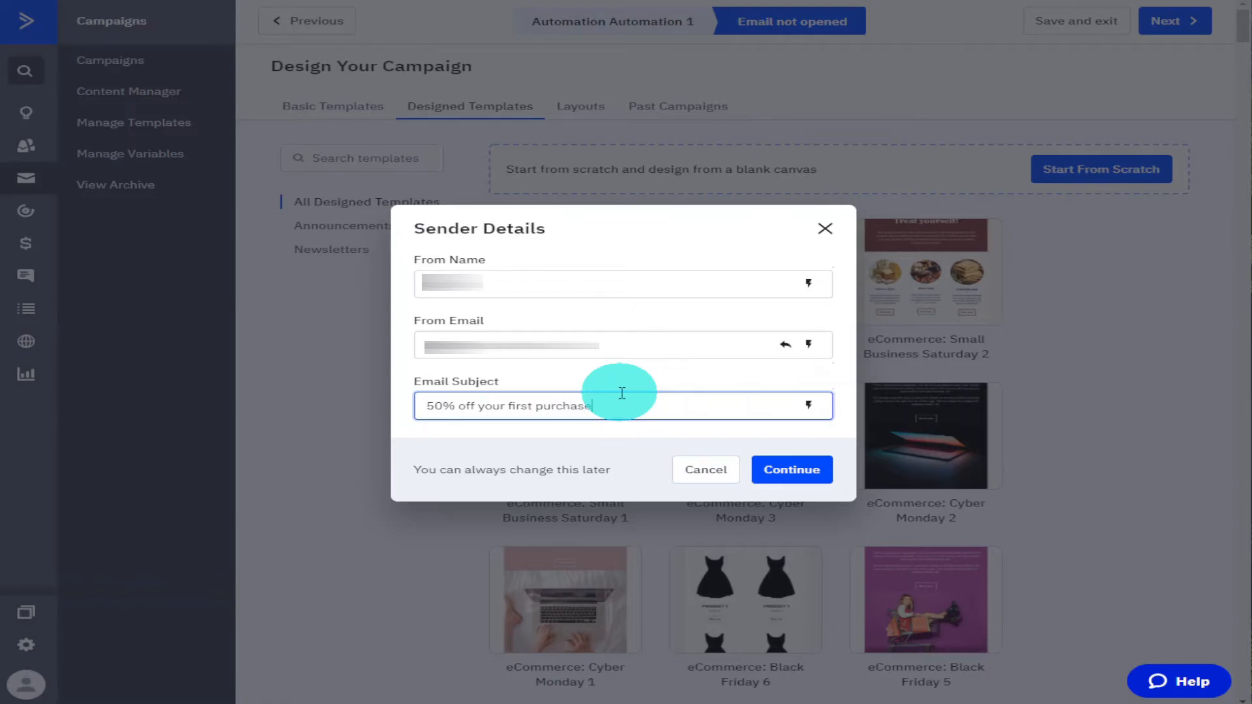
pyautogui.click(777, 468)
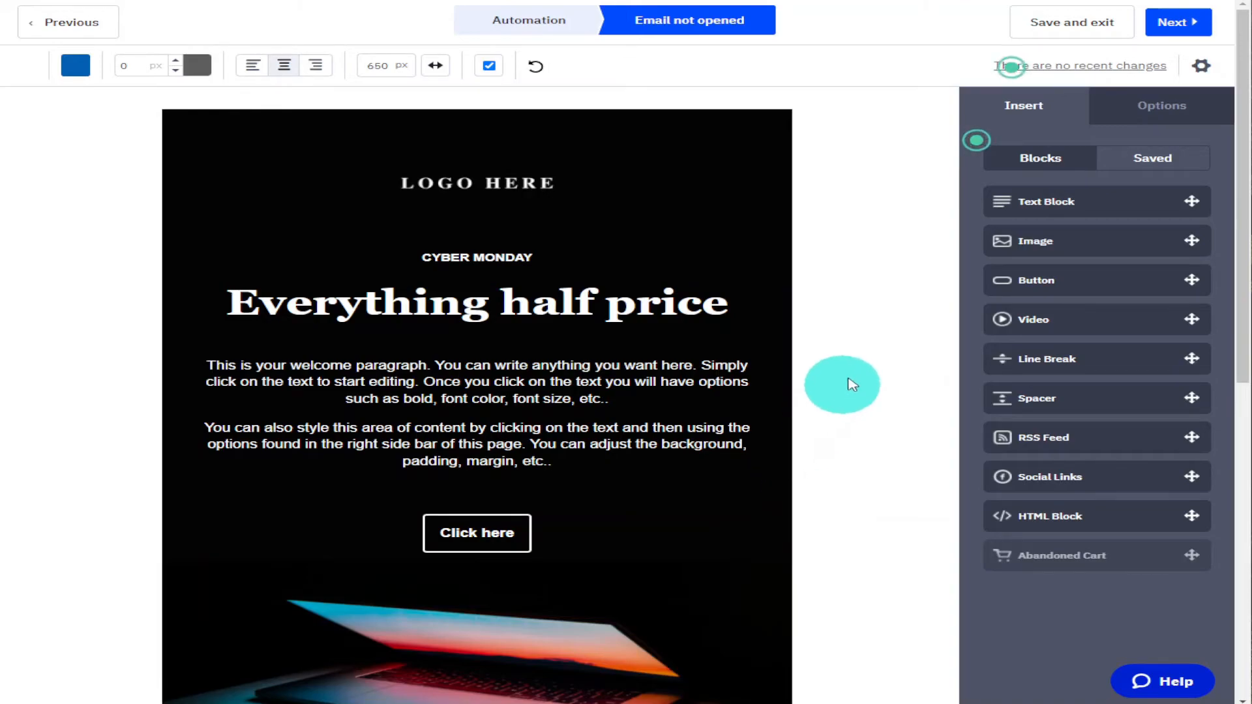
# Accept the email design as it is, save and exit the campaign, and save the "not opened" email action in the automation
pyautogui.click(1172, 34)
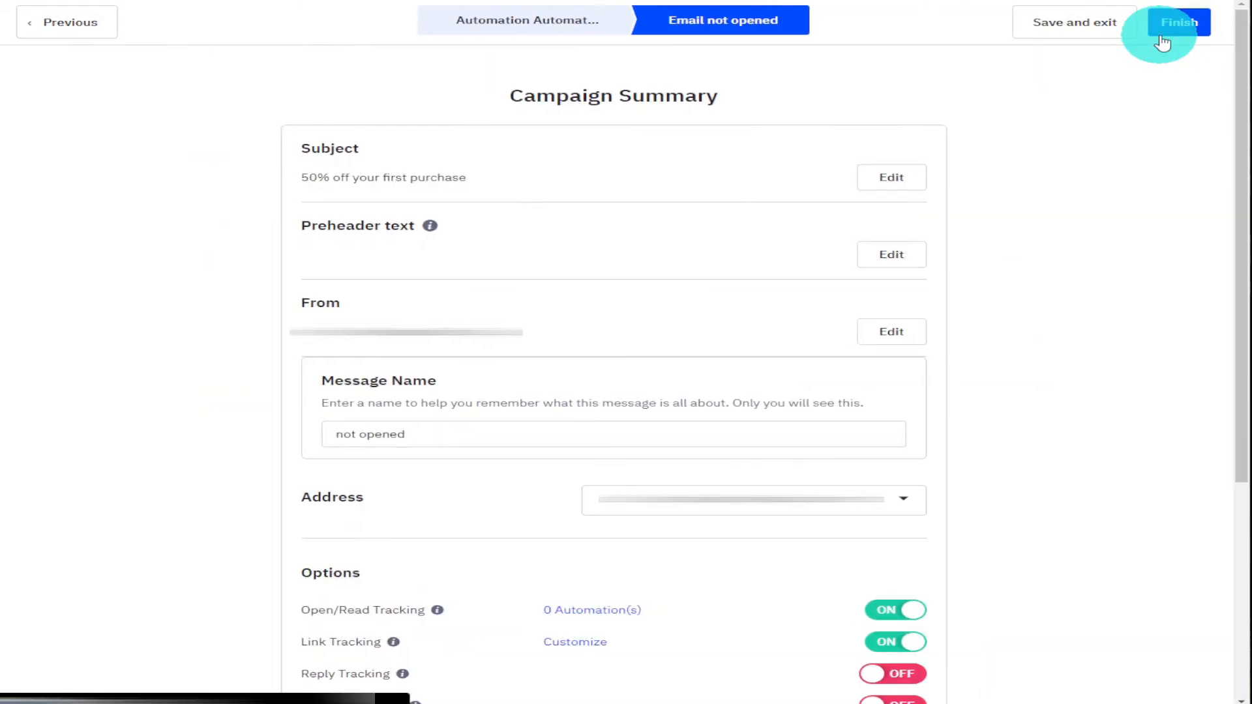
pyautogui.click(1099, 33)
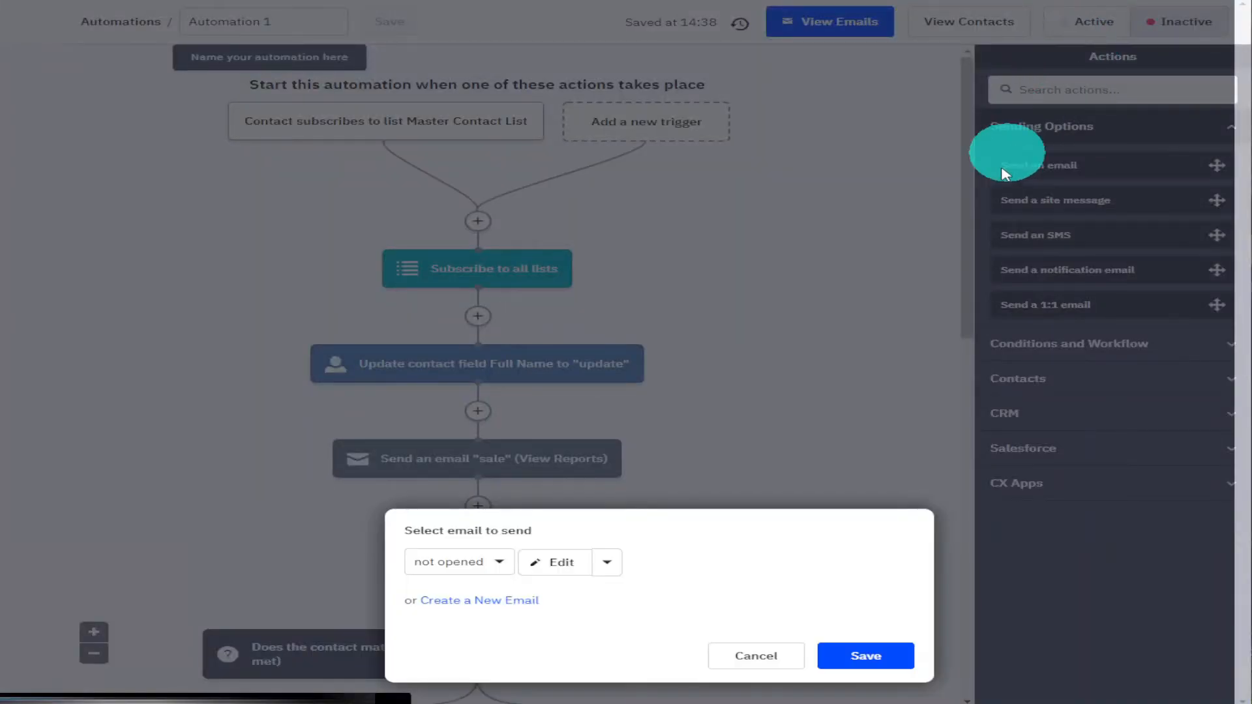
pyautogui.click(860, 656)
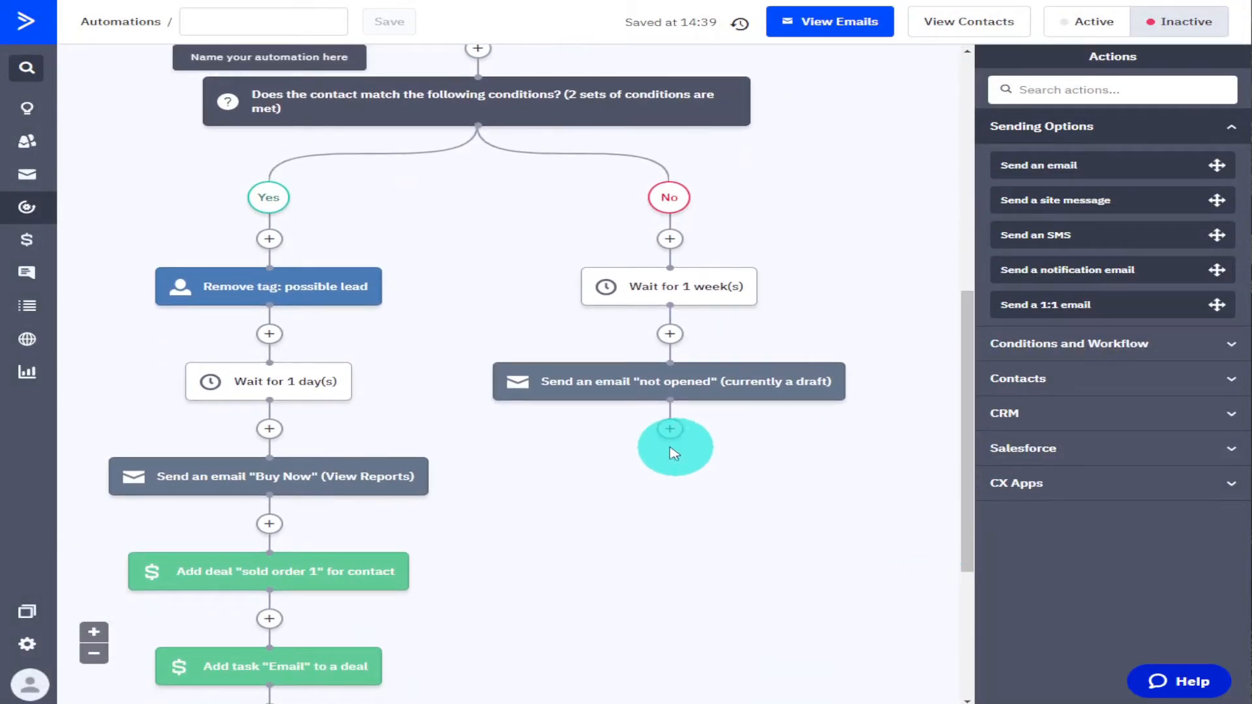
# Insert an If/Else action after the "not opened" email with the condition Has opened, Any campaign or email
pyautogui.click(671, 431)
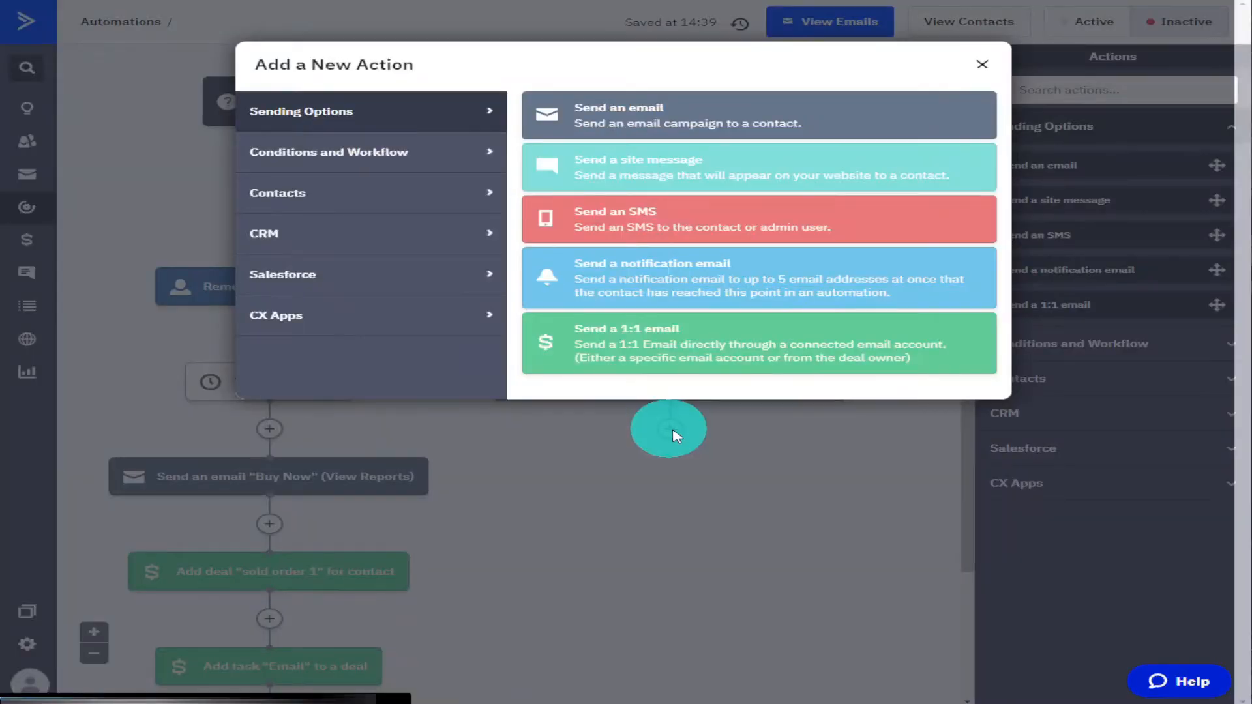
pyautogui.click(431, 154)
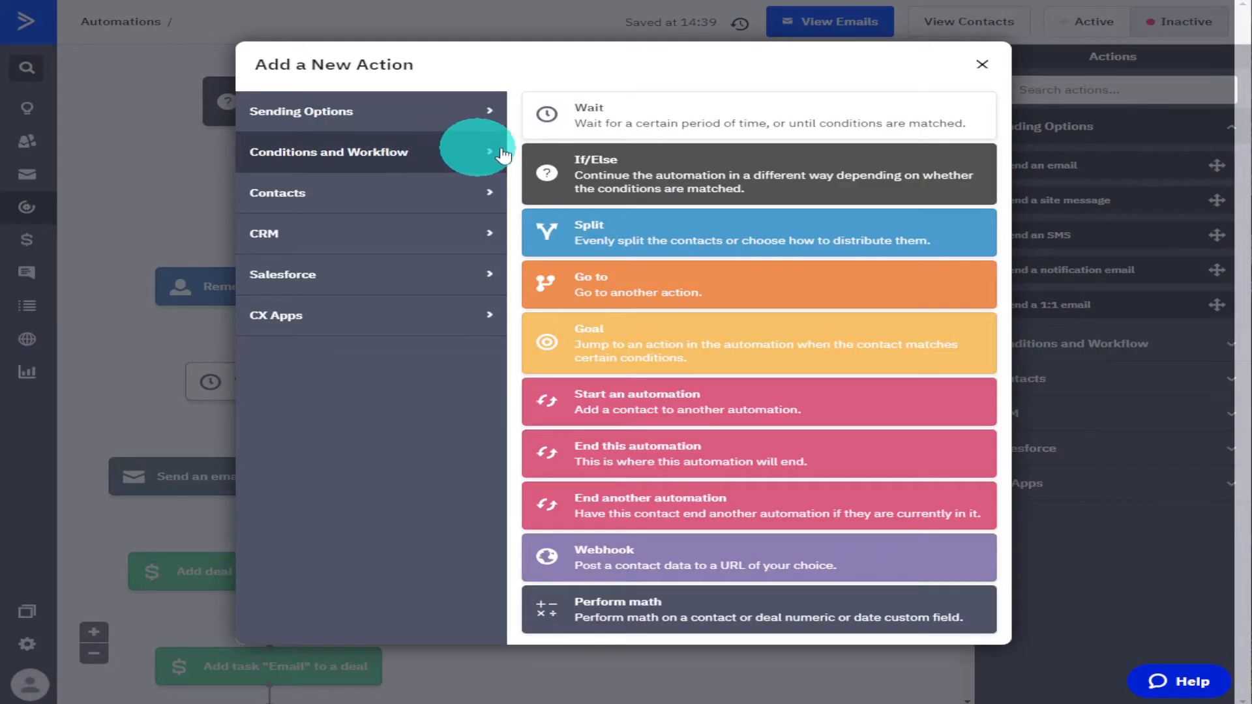
pyautogui.click(637, 188)
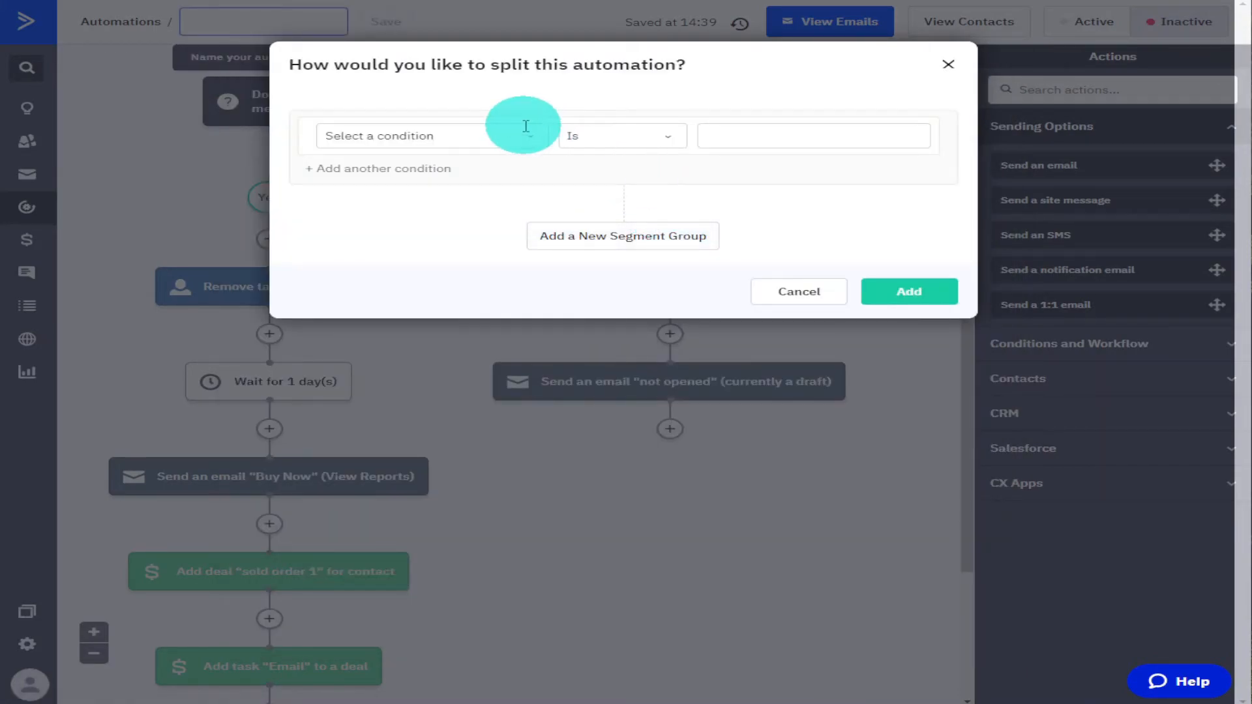
pyautogui.click(531, 139)
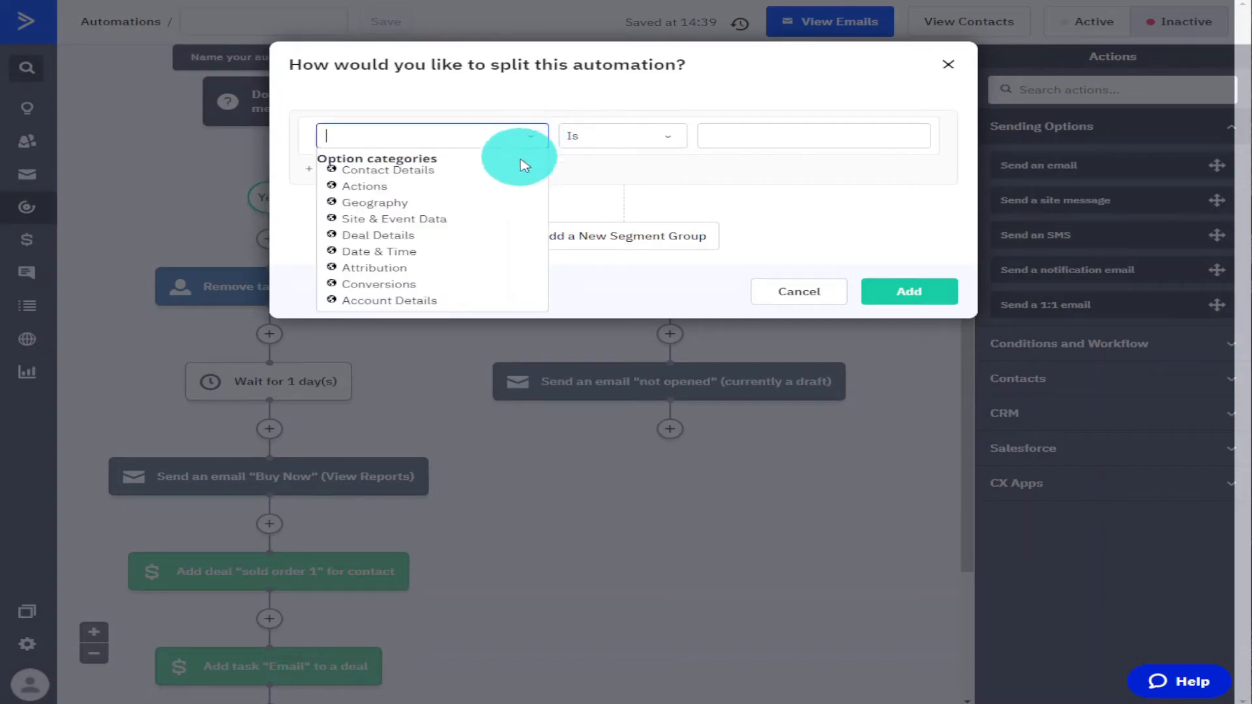
pyautogui.click(379, 188)
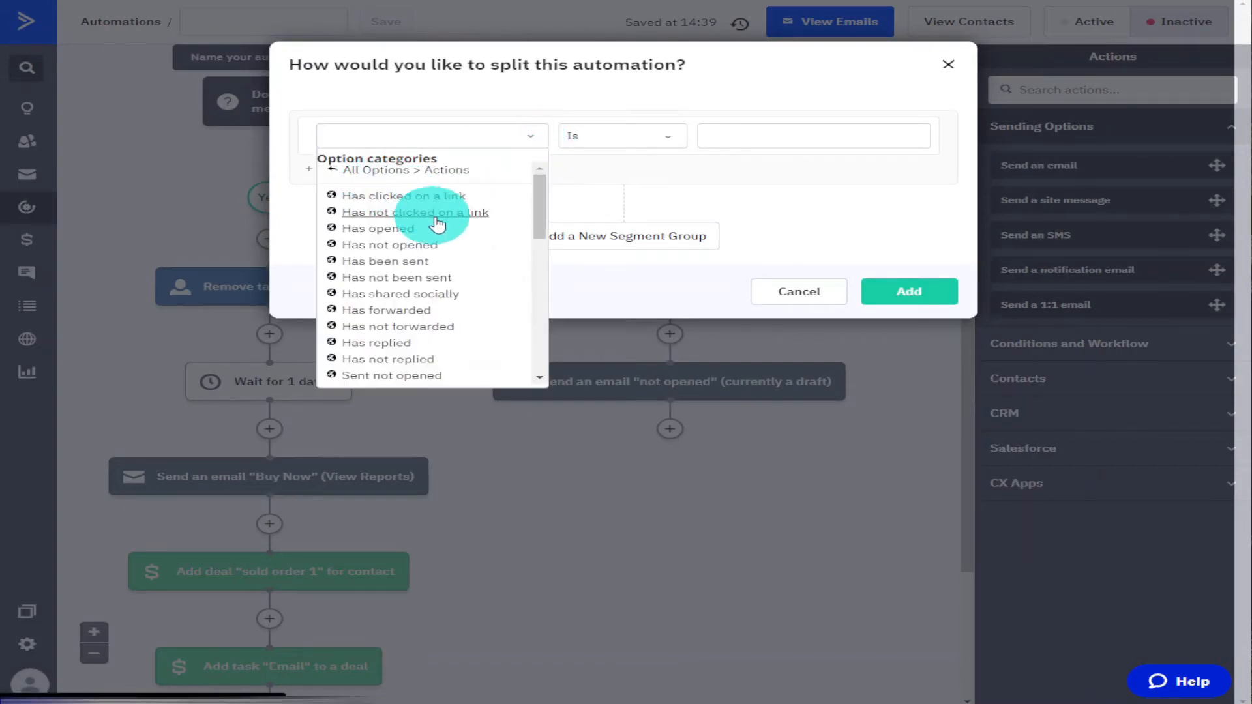
pyautogui.click(401, 232)
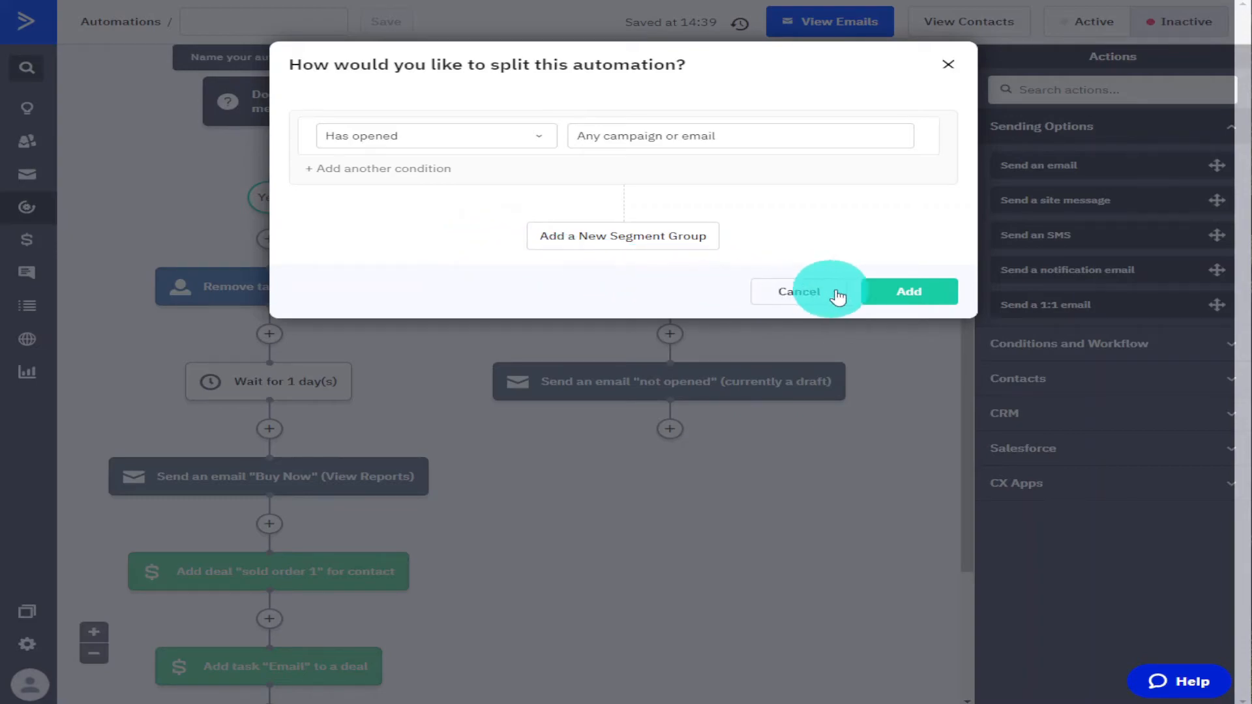
pyautogui.click(892, 299)
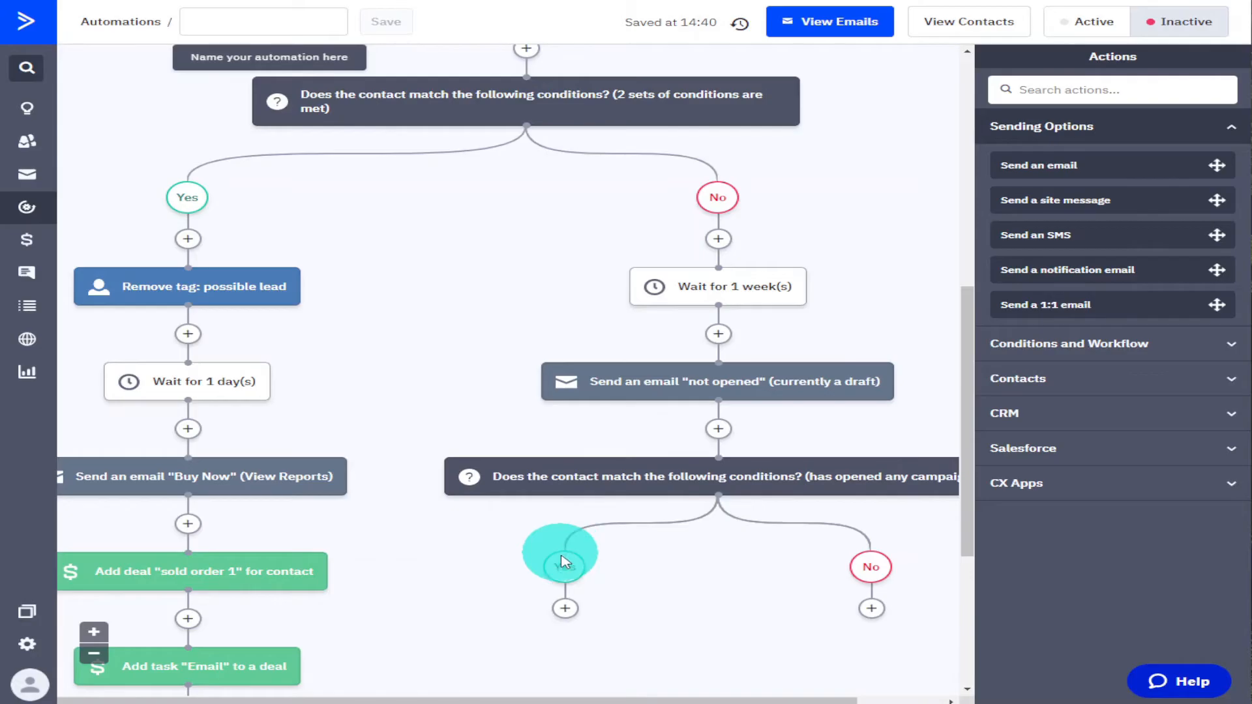
# Add a Go to action in the new Yes branch and connect it to the "Add deal 'sold order 1'" action
pyautogui.click(565, 609)
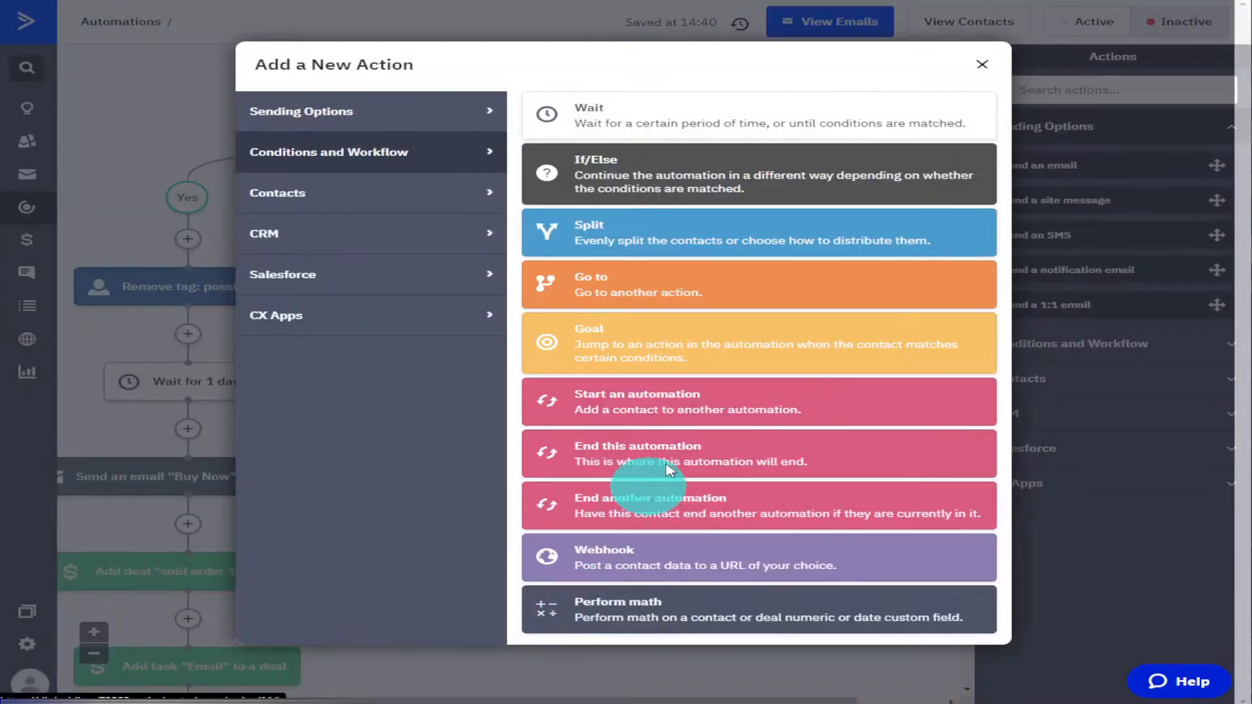
pyautogui.click(700, 287)
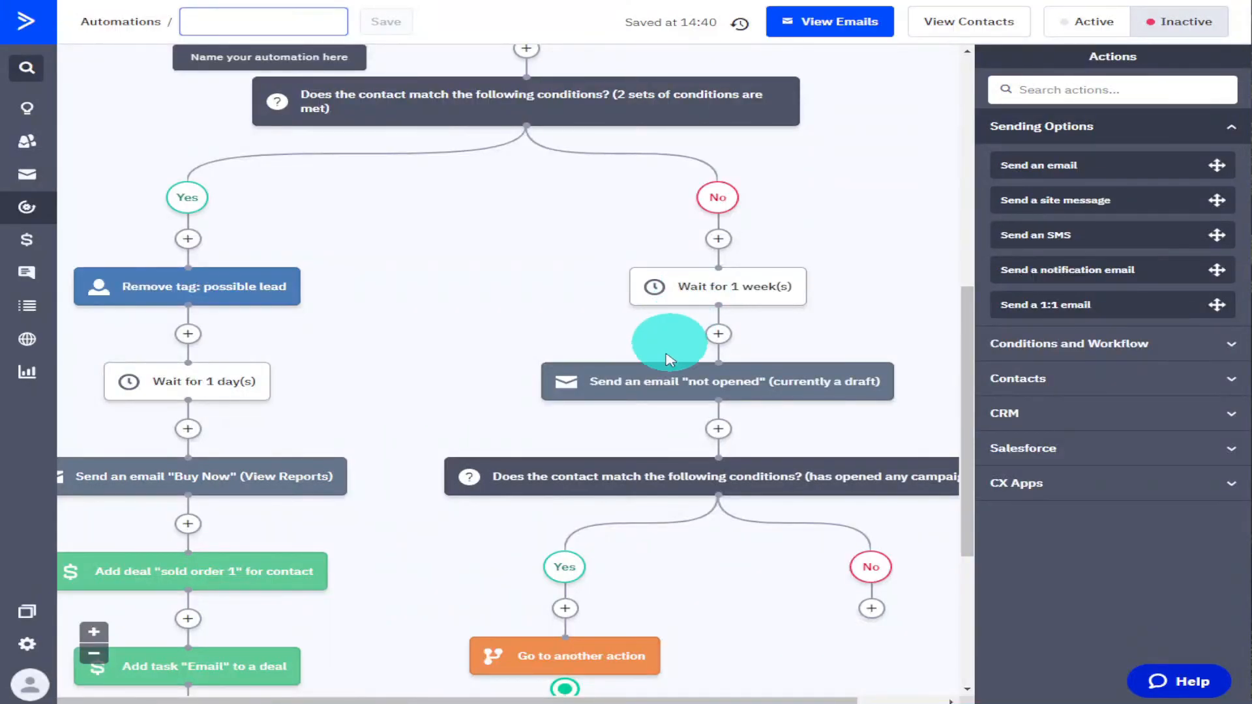
pyautogui.moveTo(555, 695); pyautogui.dragTo(284, 566)
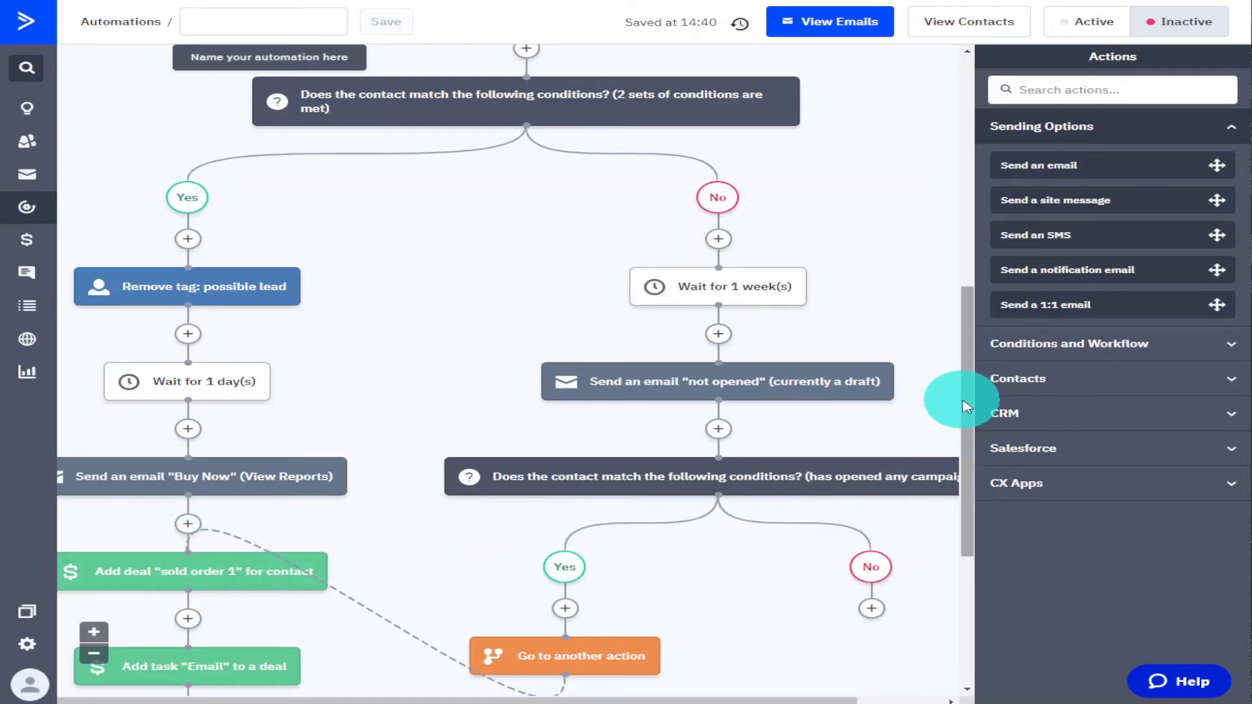
# Move only the "Remove tag: possible lead" action to between the "Buy Now" email and the "sold order 1" deal action
pyautogui.moveTo(966, 400); pyautogui.dragTo(952, 474)
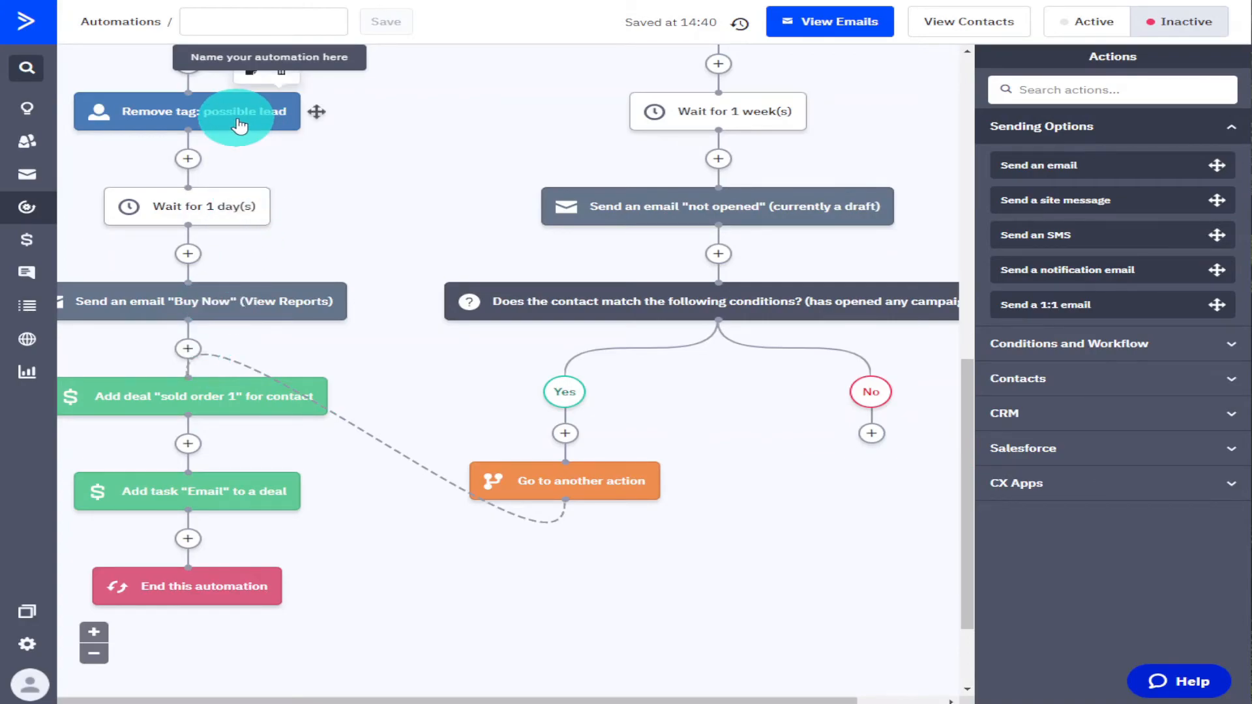
pyautogui.moveTo(324, 113); pyautogui.dragTo(326, 373)
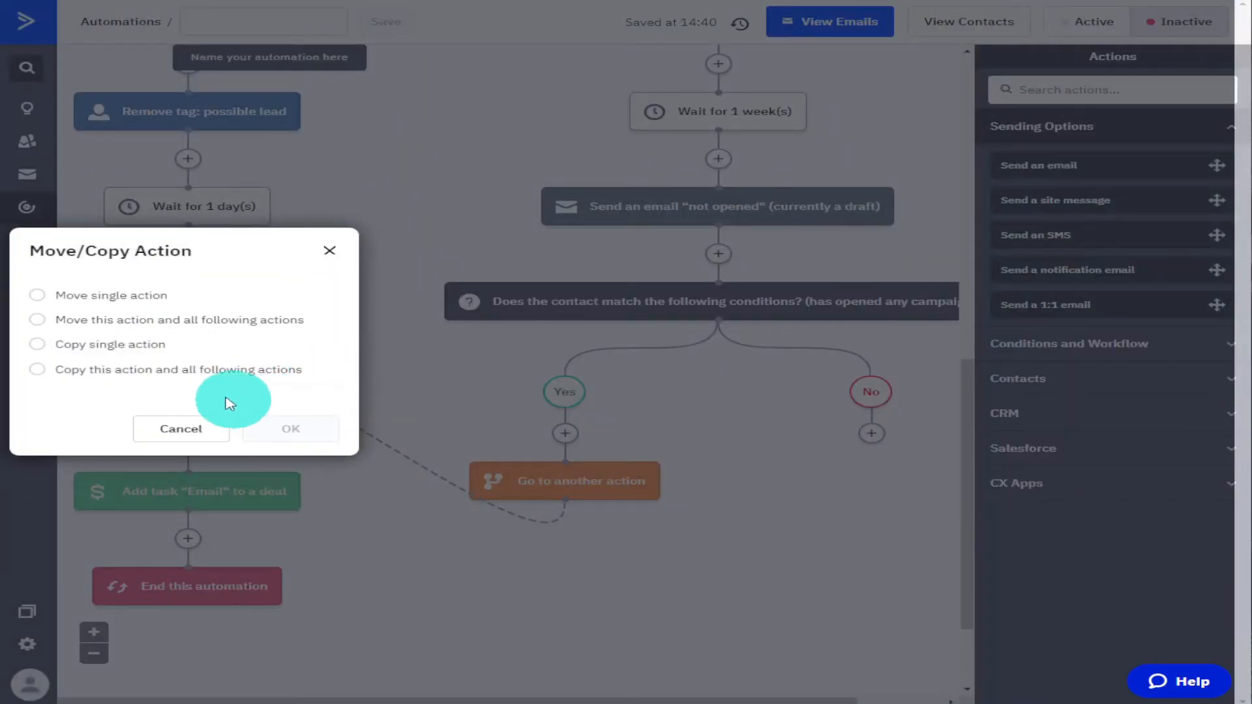
pyautogui.click(54, 304)
pyautogui.click(304, 430)
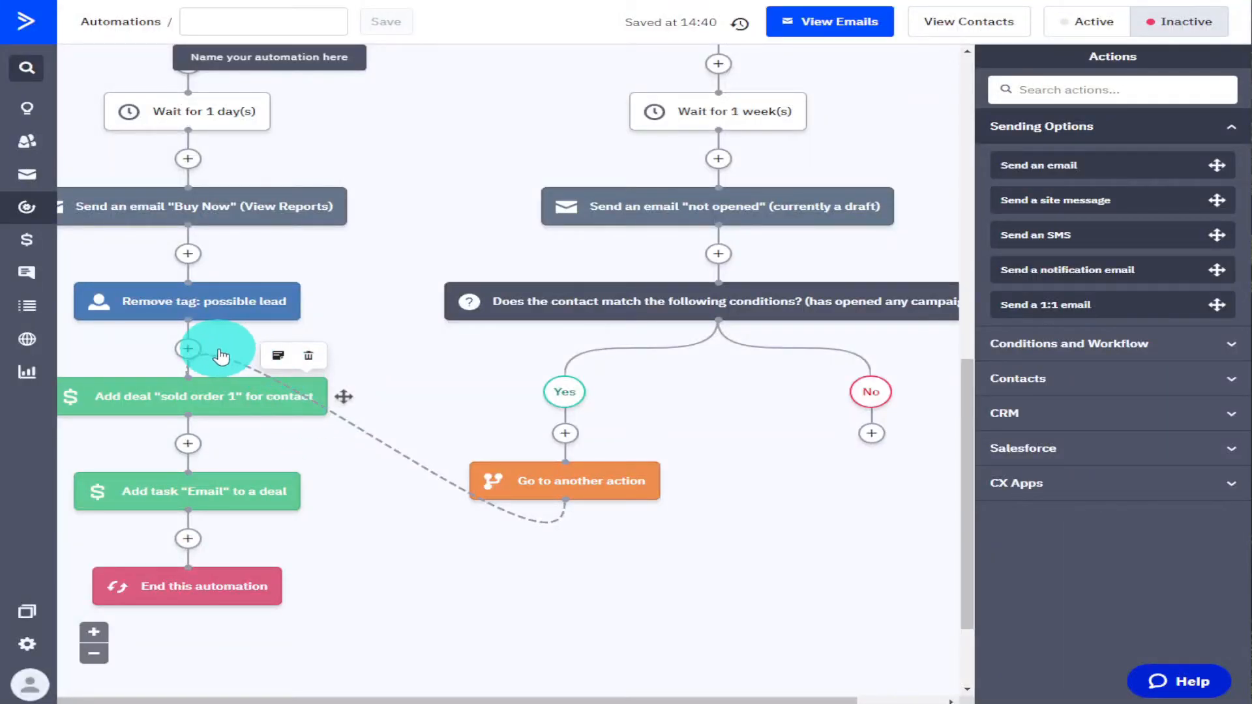
# Reconnect the Go to action so it leads to the "Remove tag: possible lead" action
pyautogui.moveTo(187, 344); pyautogui.dragTo(193, 266)
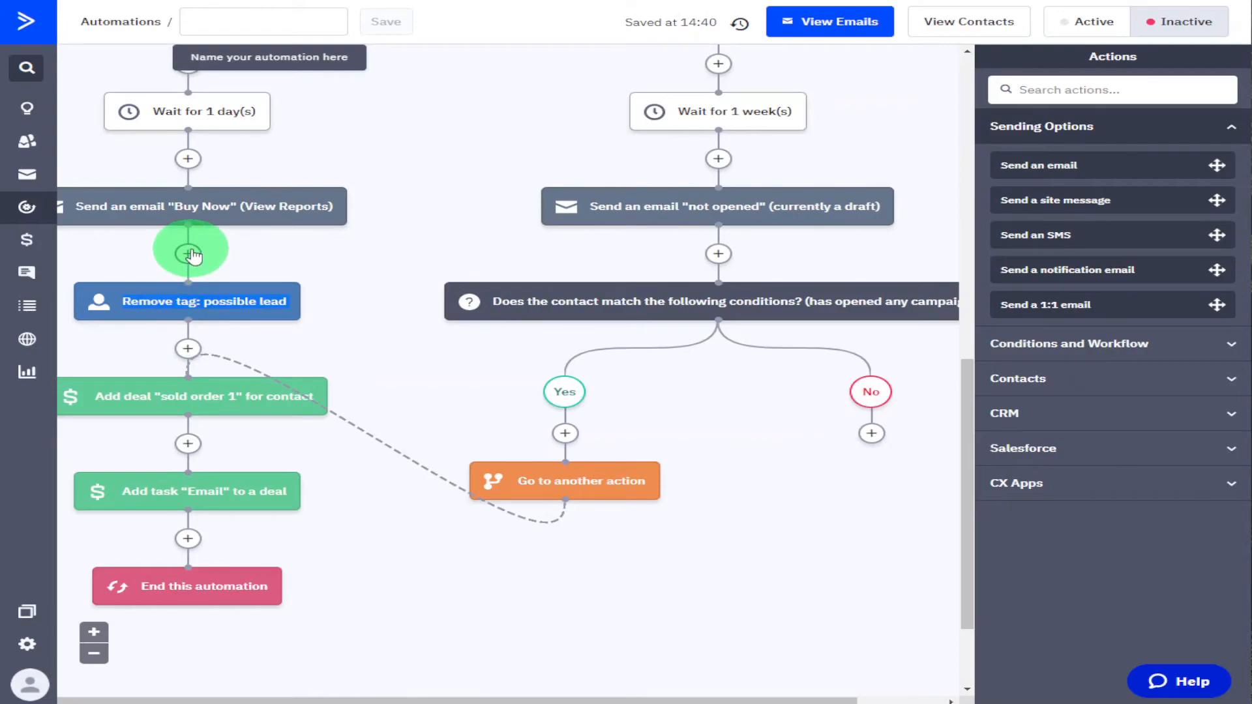
pyautogui.click(542, 484)
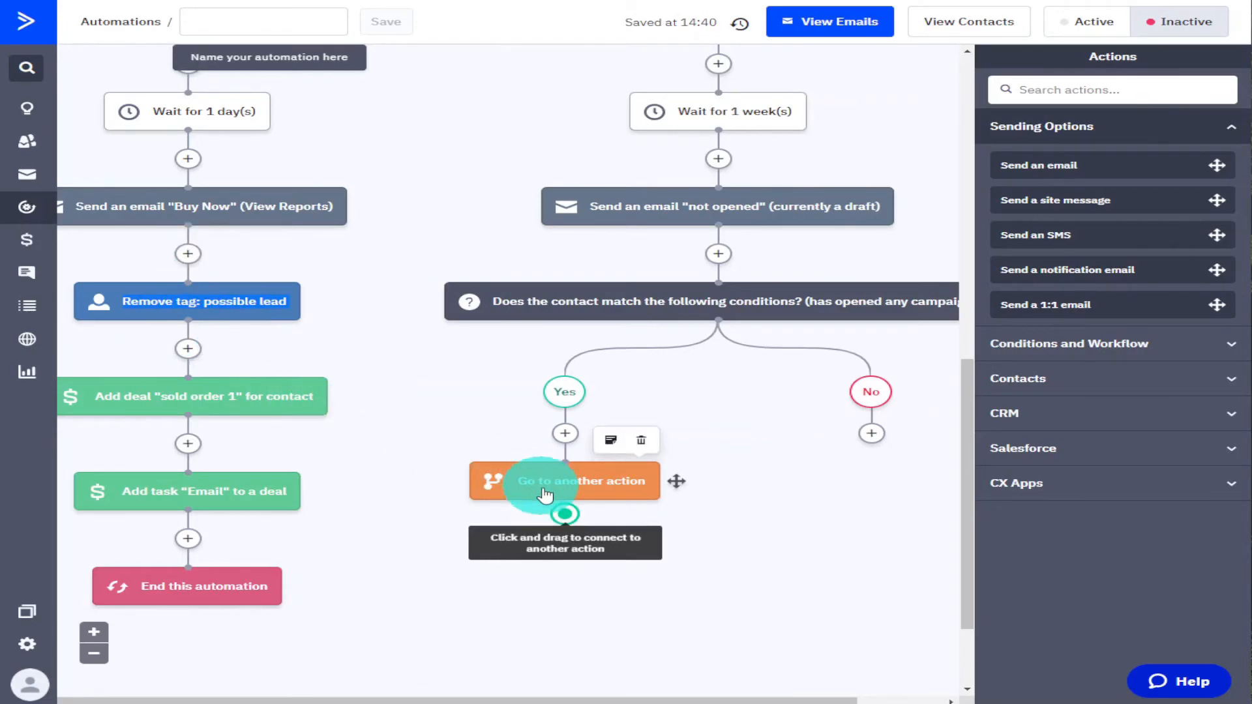
pyautogui.moveTo(565, 515); pyautogui.dragTo(209, 289)
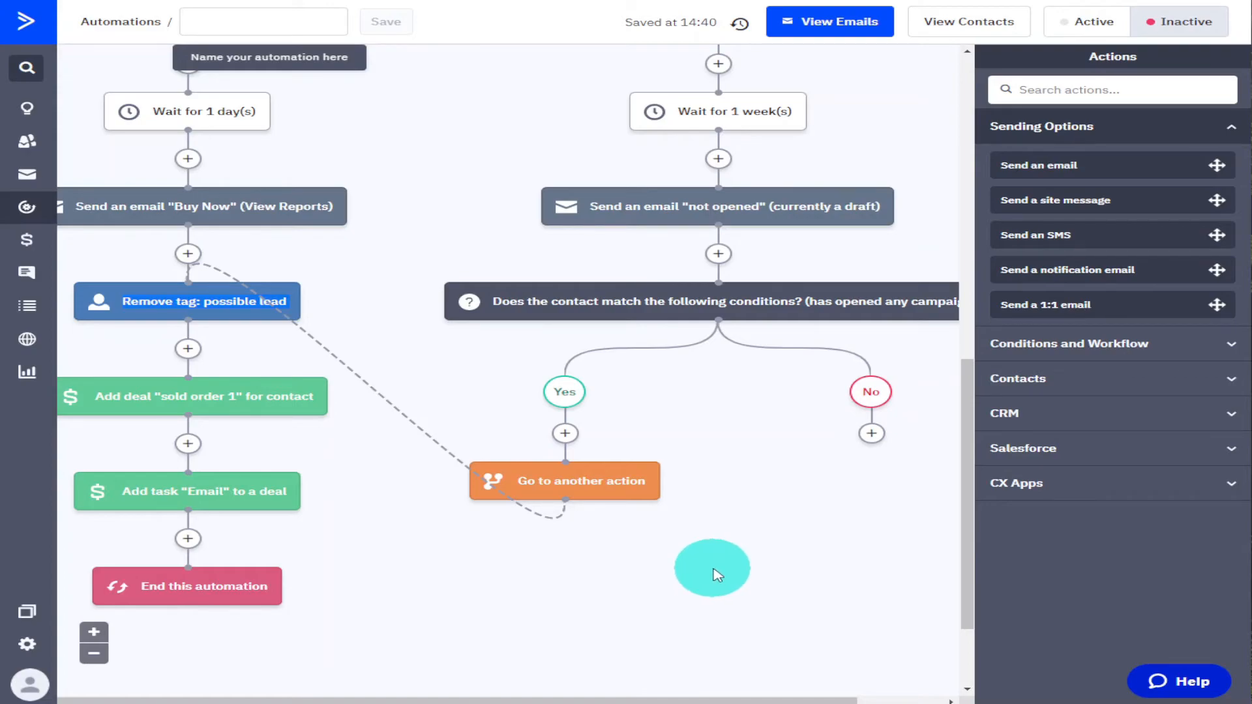
# Insert a Wait action in the No branch of the second condition, set to a period of 2 weeks
pyautogui.click(871, 446)
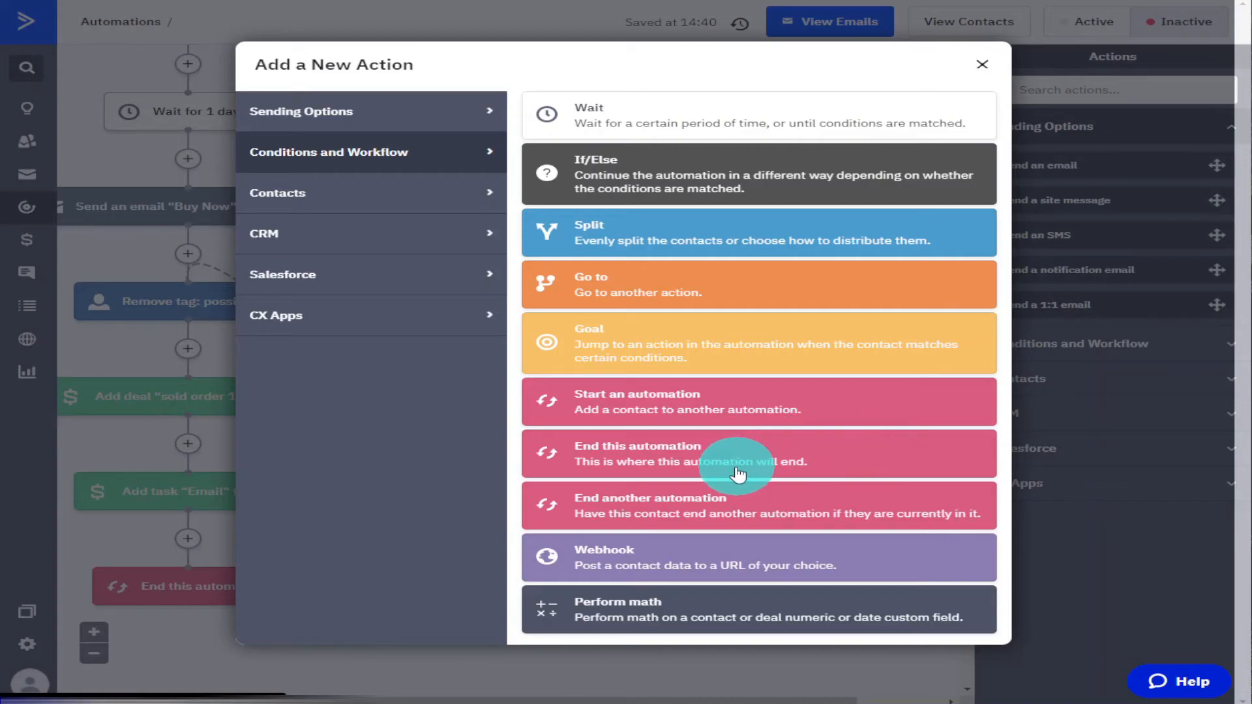
pyautogui.click(693, 135)
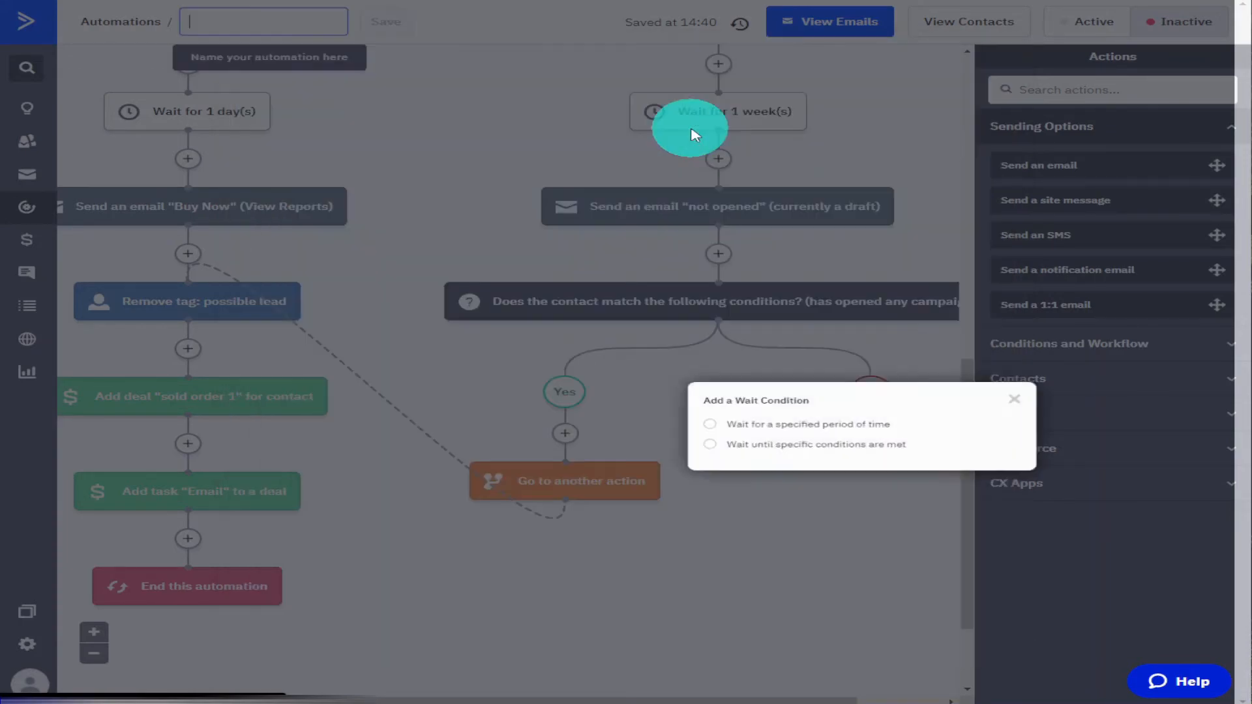
pyautogui.click(680, 430)
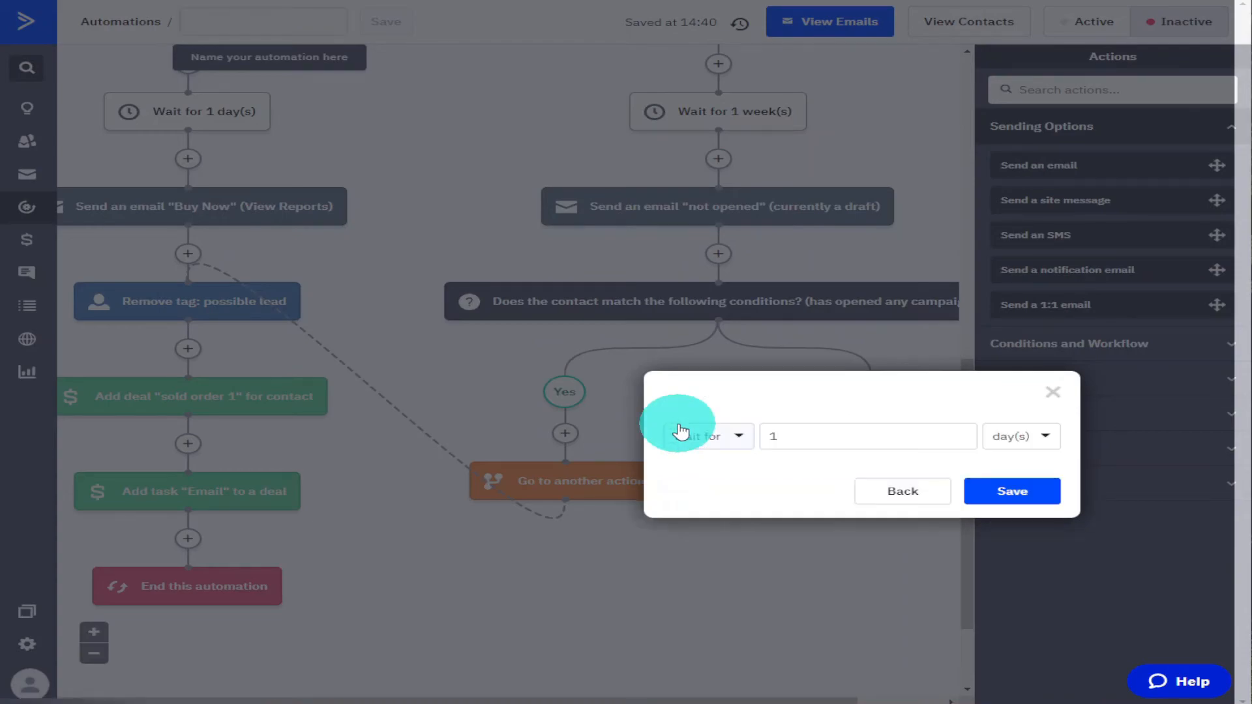
pyautogui.click(1021, 452)
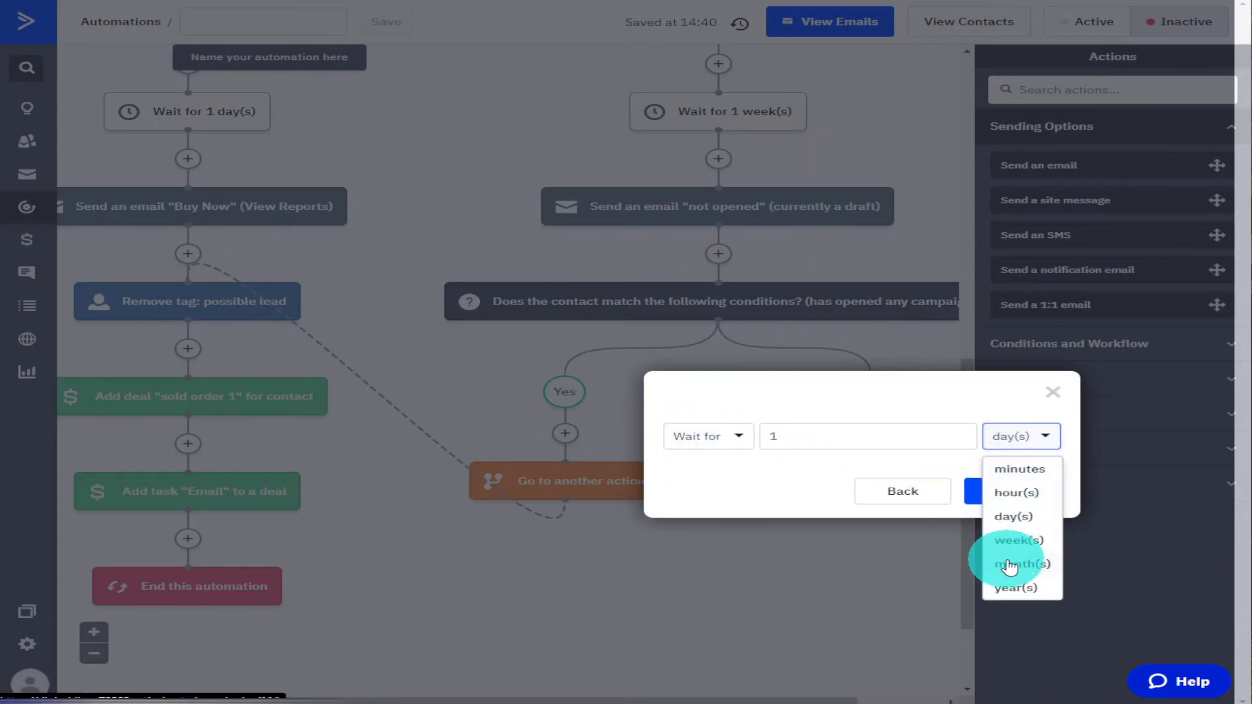
pyautogui.click(1016, 541)
pyautogui.click(844, 433)
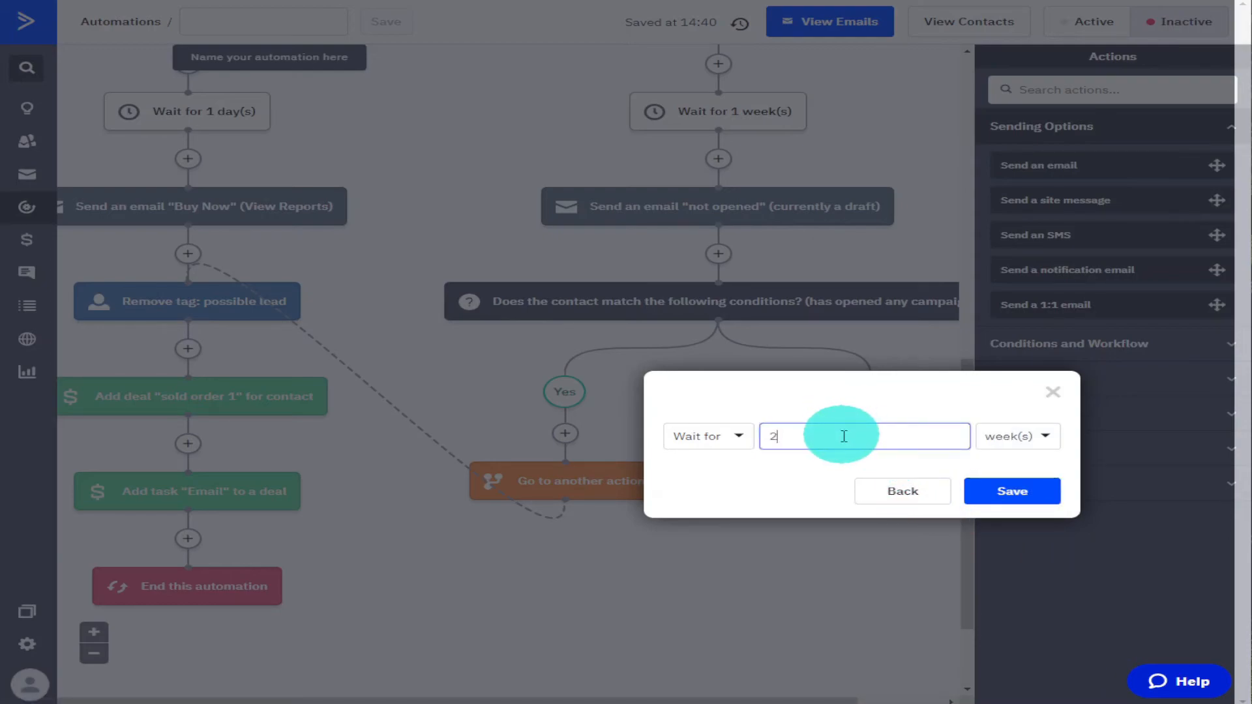
pyautogui.click(992, 491)
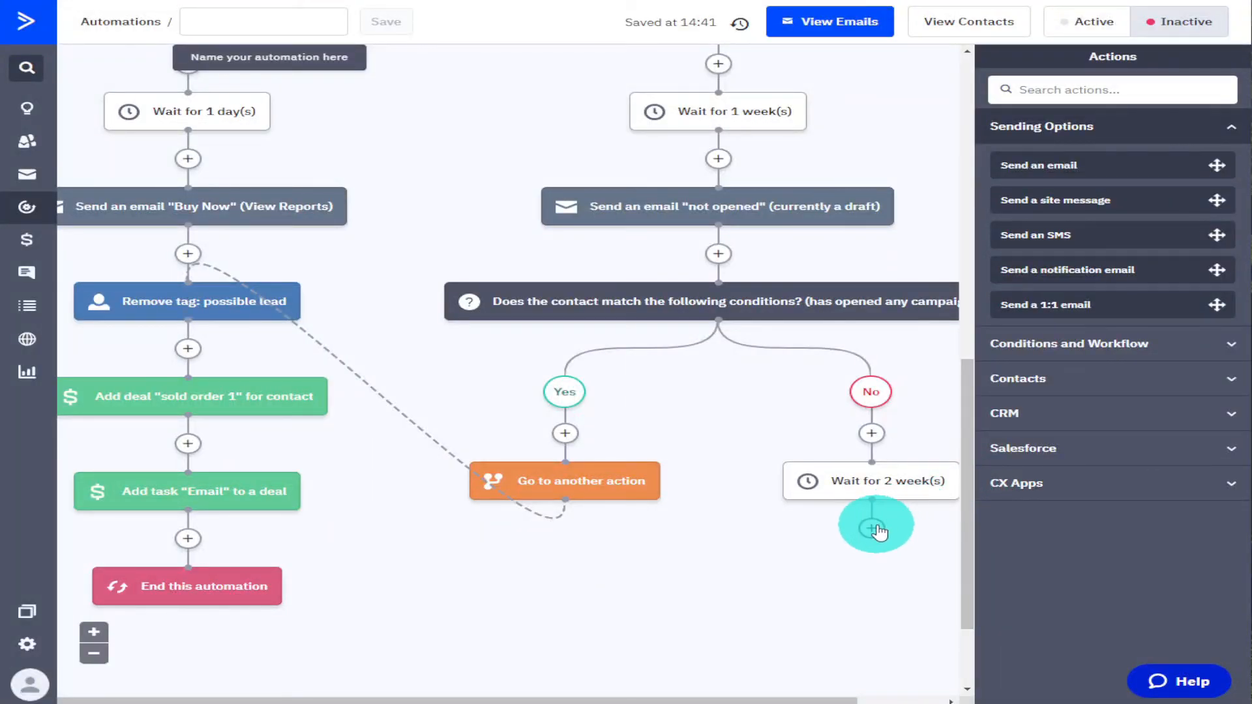
# Insert an End this automation action after the two-week wait and set the automation to Active
pyautogui.click(872, 528)
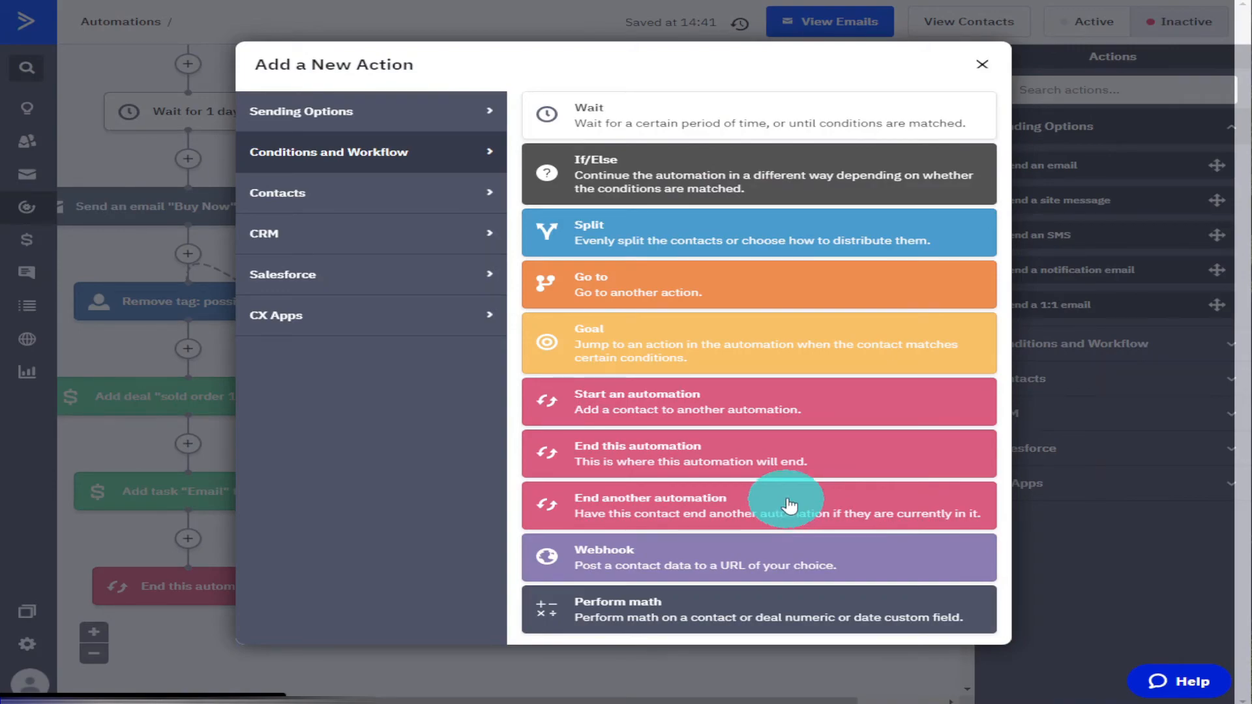
pyautogui.click(803, 460)
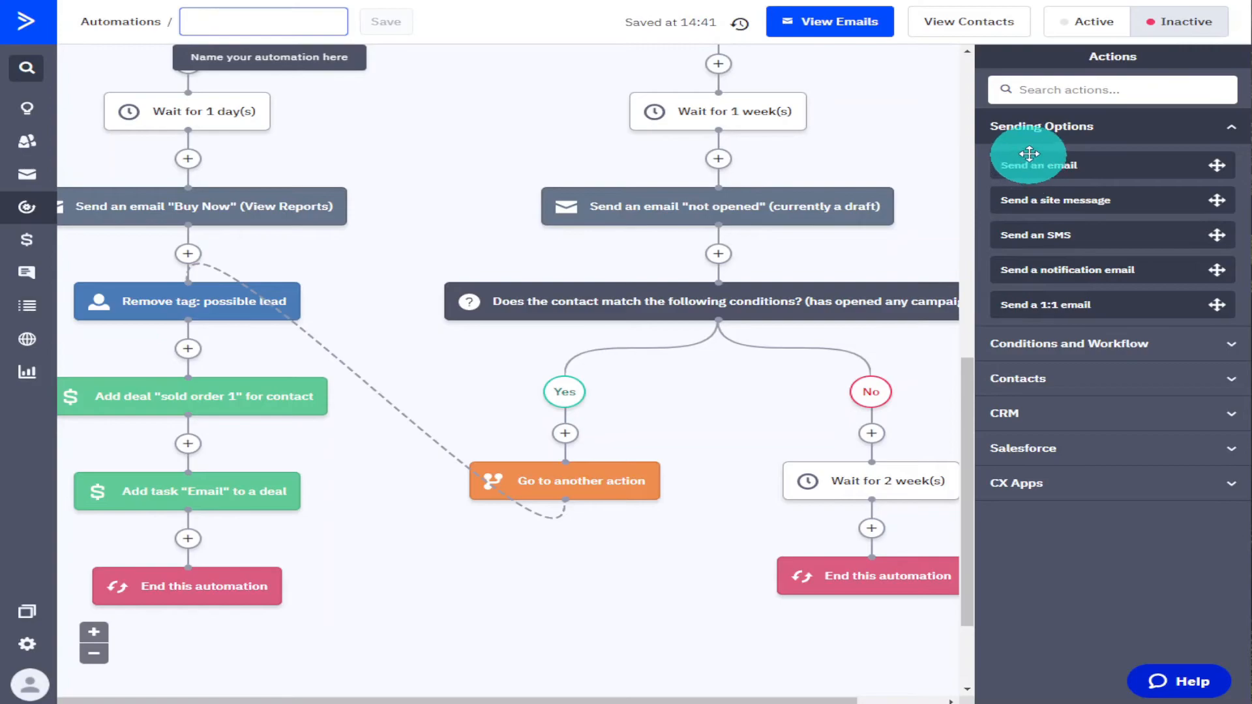
pyautogui.click(1077, 27)
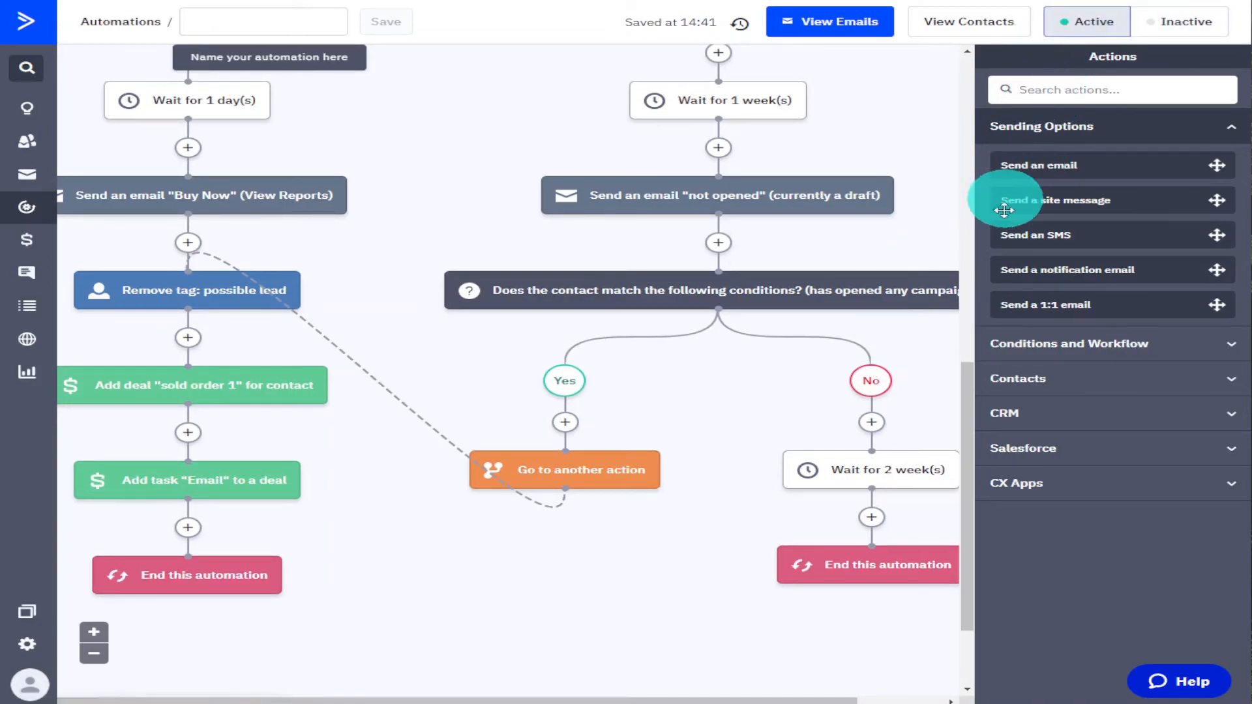
# Examine the whole automation flow from the start trigger down to both end actions
pyautogui.moveTo(978, 414); pyautogui.dragTo(930, 120)
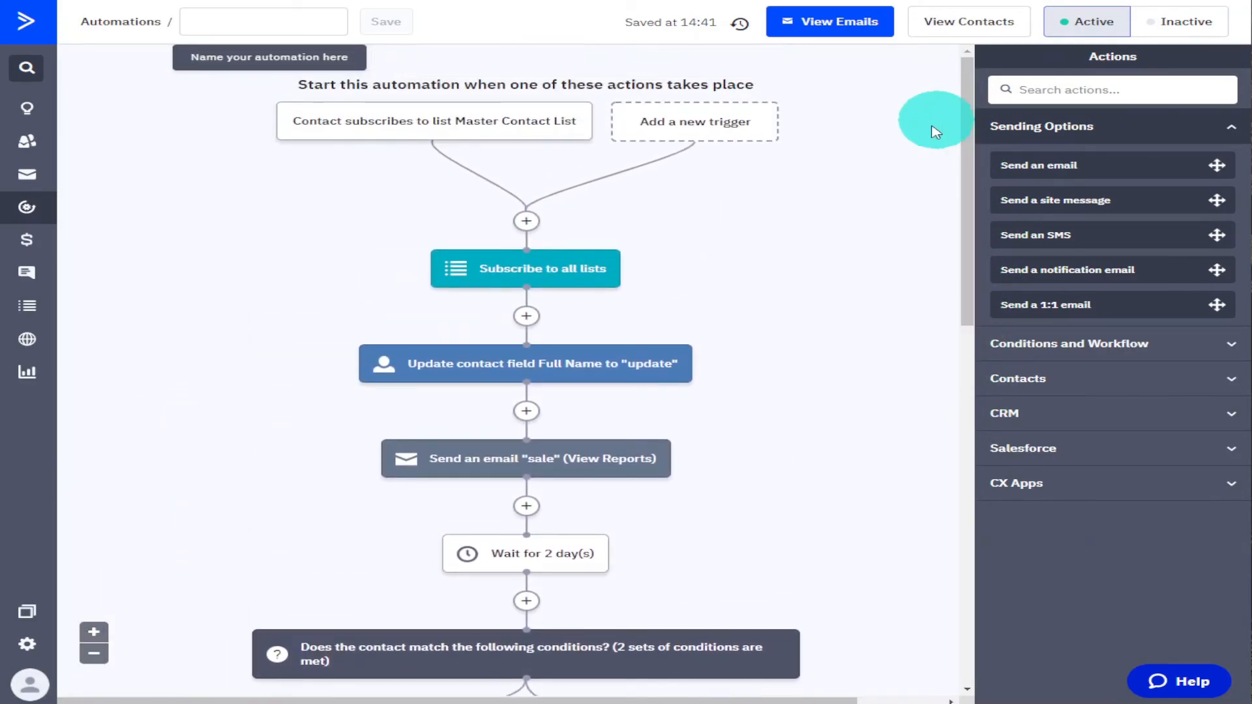
pyautogui.click(104, 659)
pyautogui.click(104, 658)
pyautogui.click(104, 659)
pyautogui.click(104, 659)
pyautogui.click(105, 659)
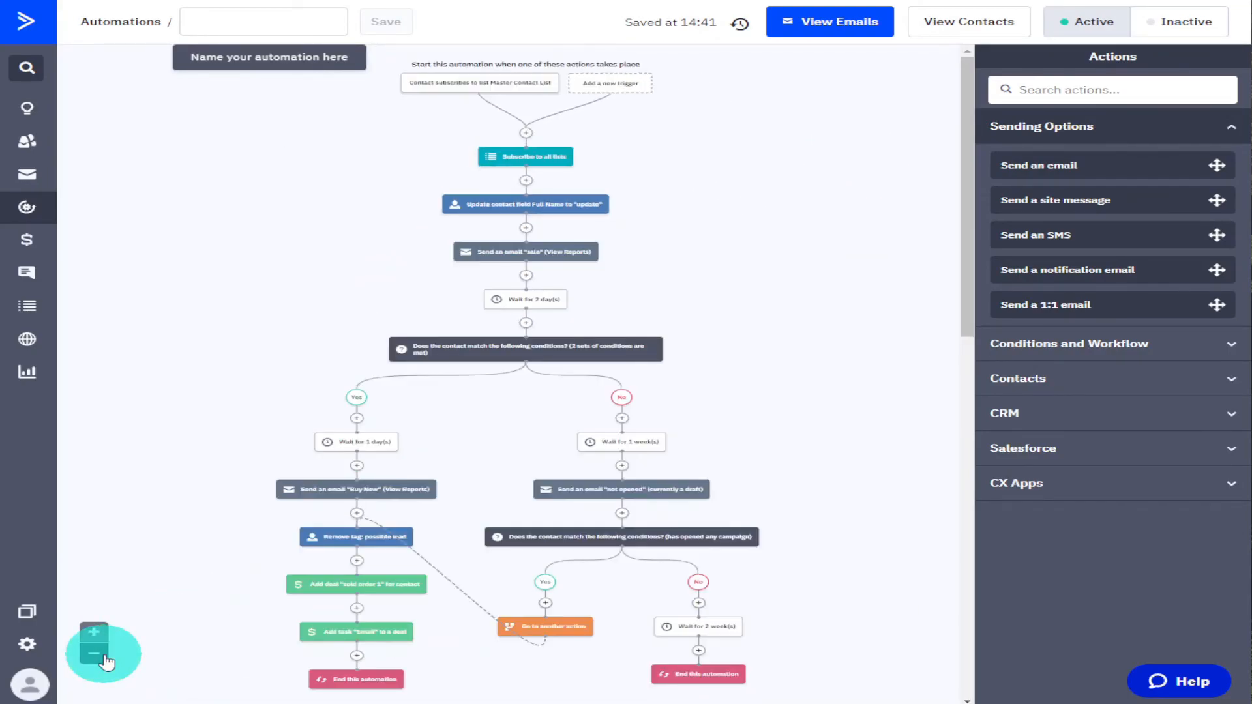
pyautogui.click(105, 658)
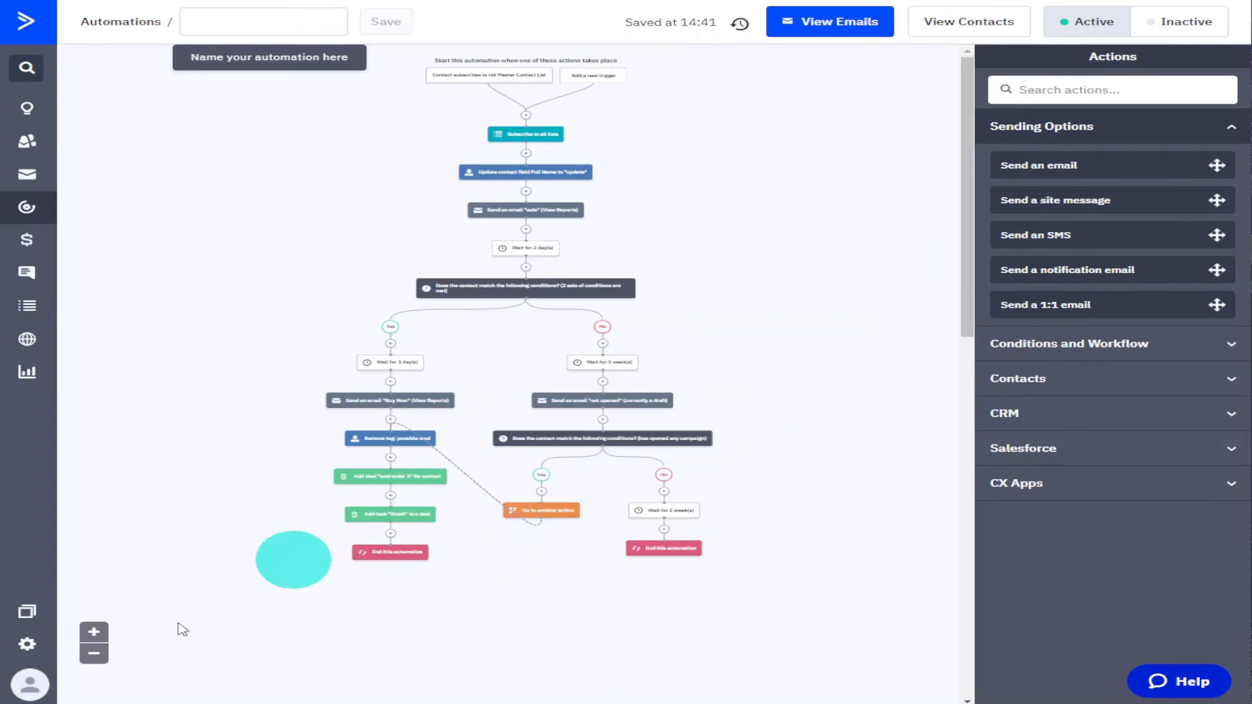
pyautogui.click(89, 631)
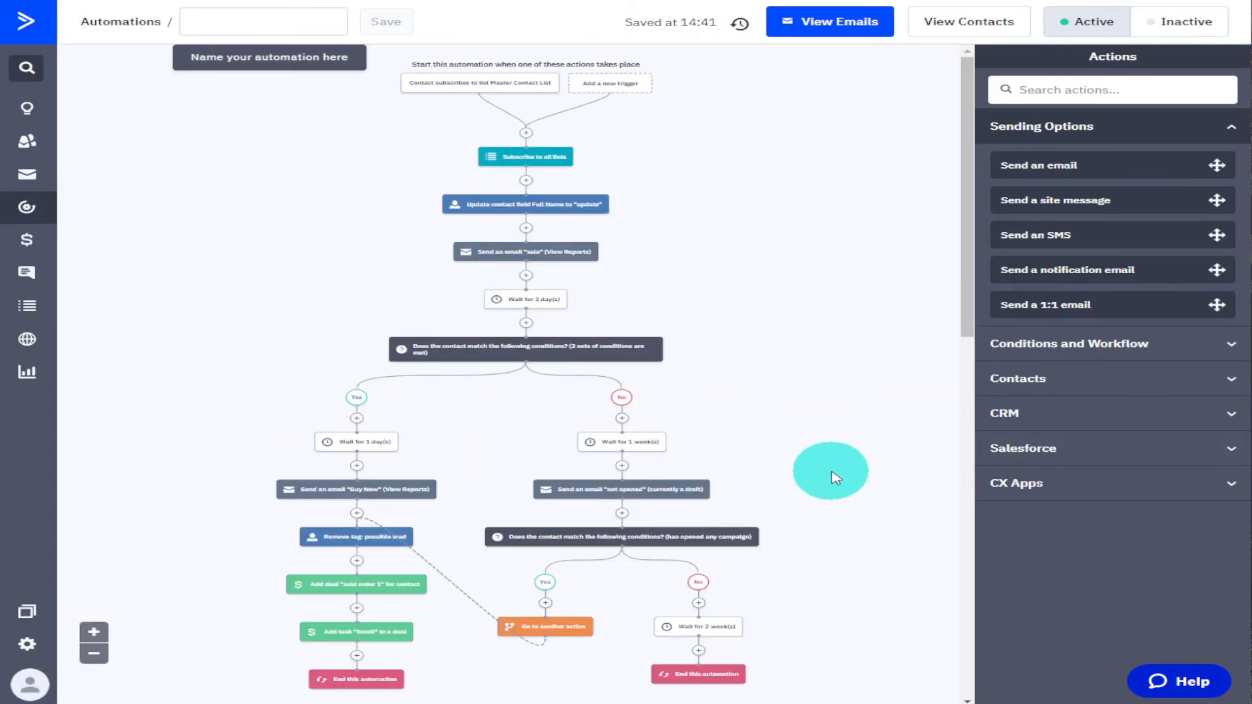
# Add a second start trigger, Submits a form, for any form and running once
pyautogui.click(627, 88)
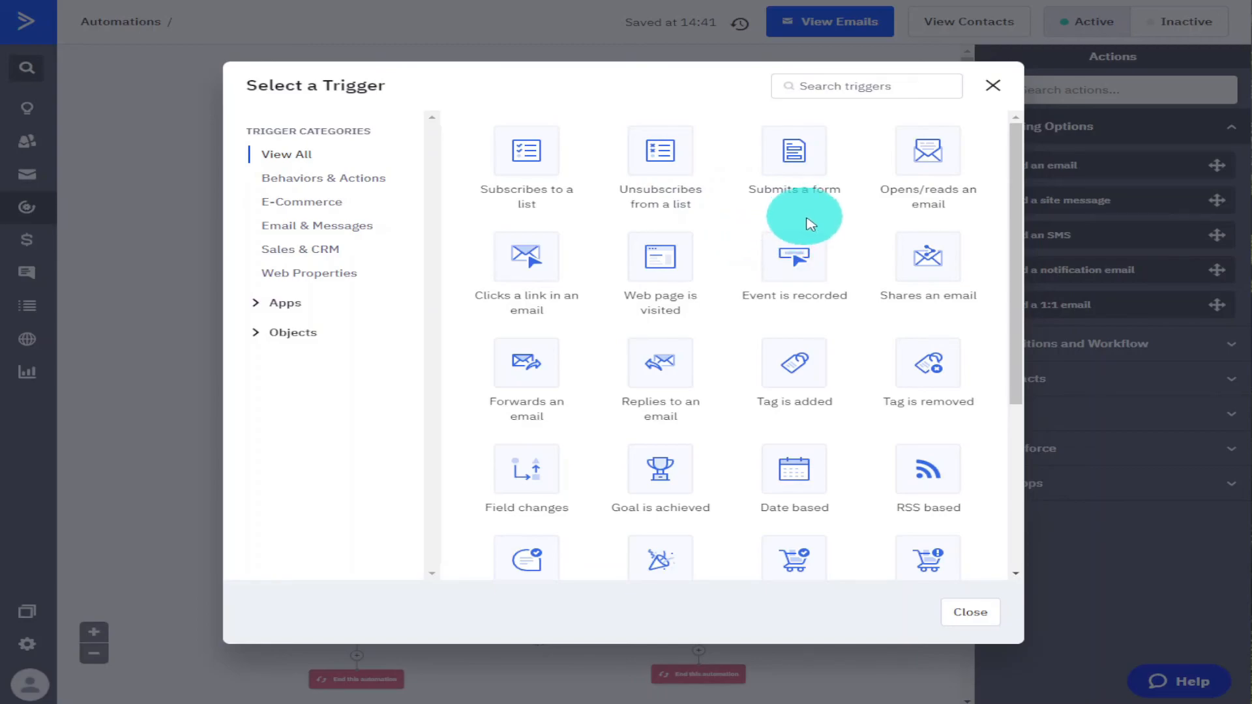
pyautogui.click(812, 192)
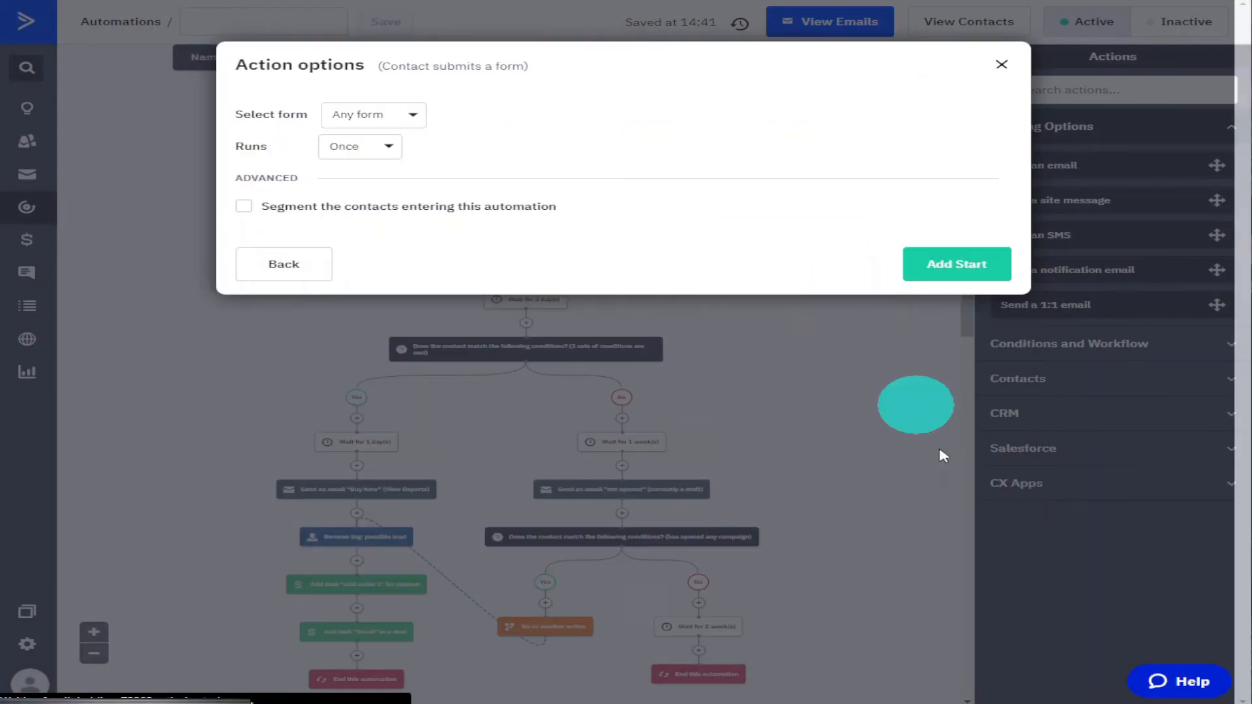
pyautogui.click(385, 155)
pyautogui.click(390, 154)
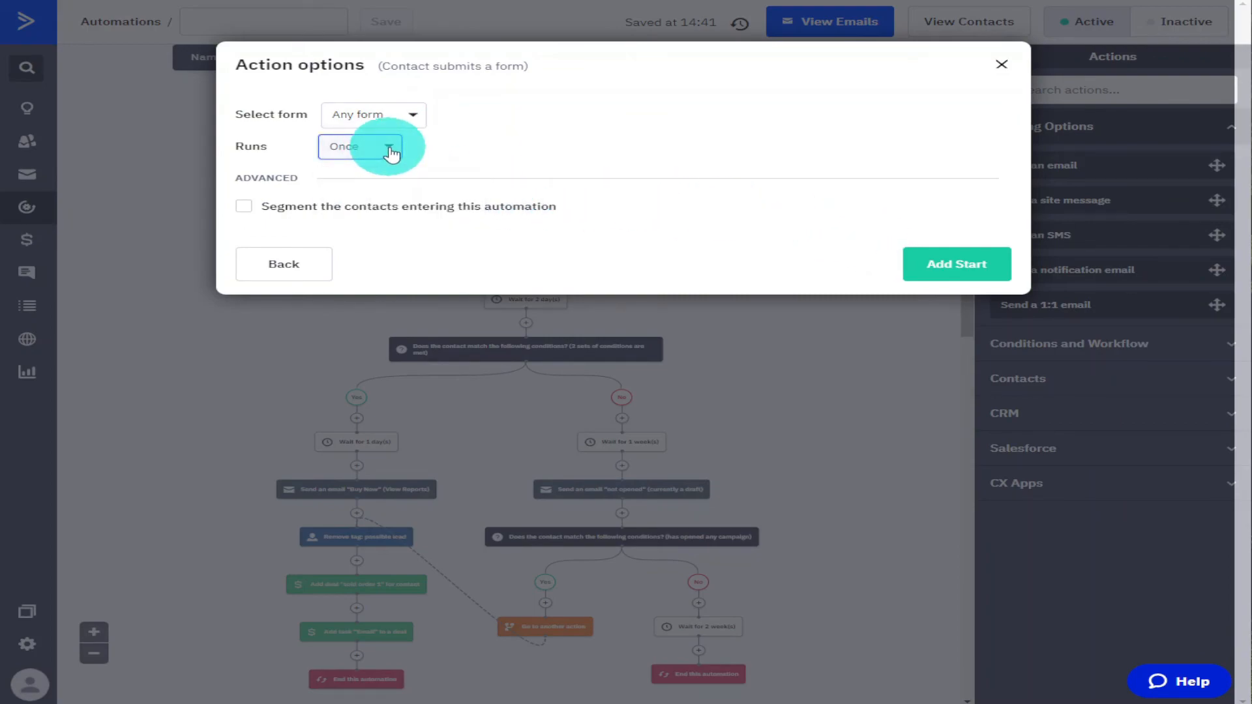
pyautogui.click(928, 261)
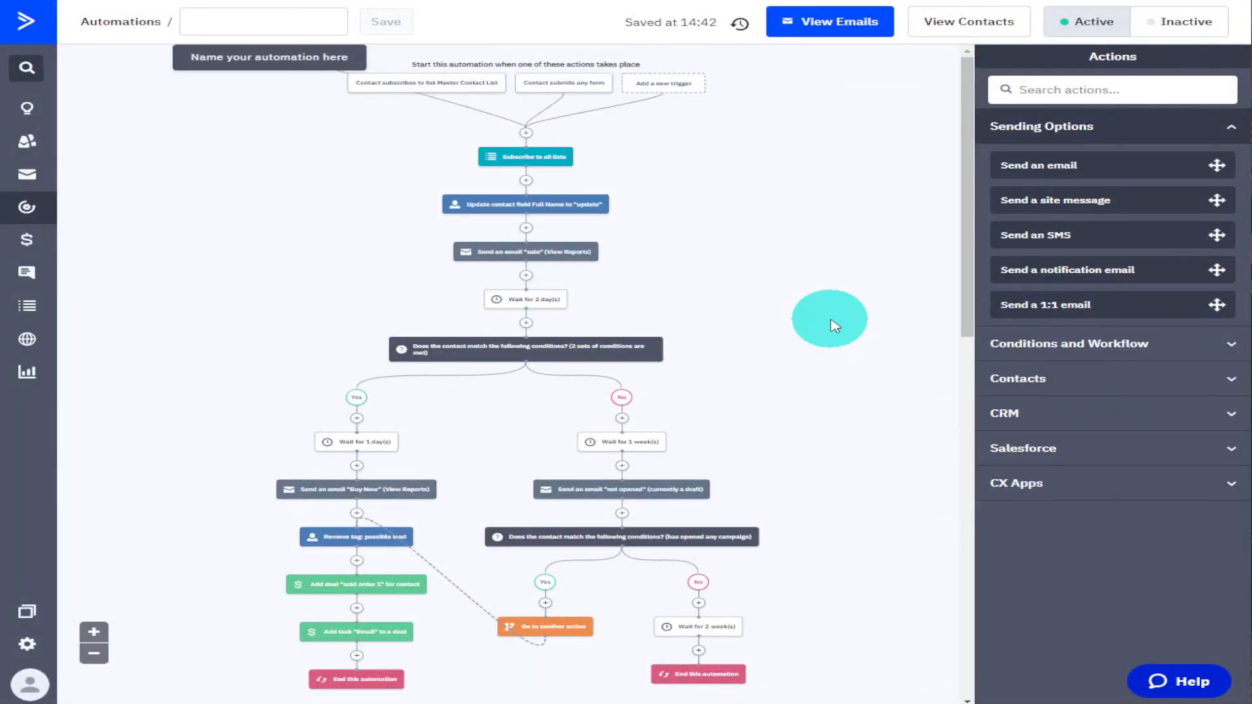
# Add a third start trigger, Forwards an email, for any email in any list and running once
pyautogui.click(675, 91)
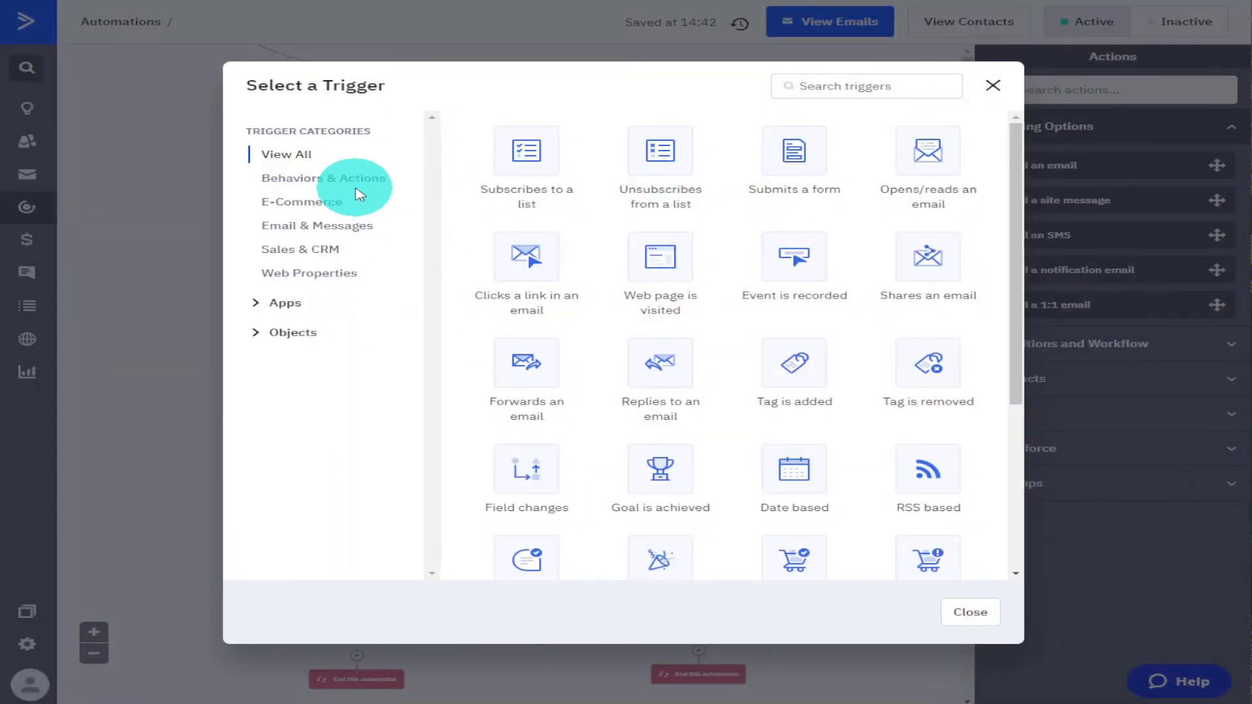
pyautogui.click(362, 185)
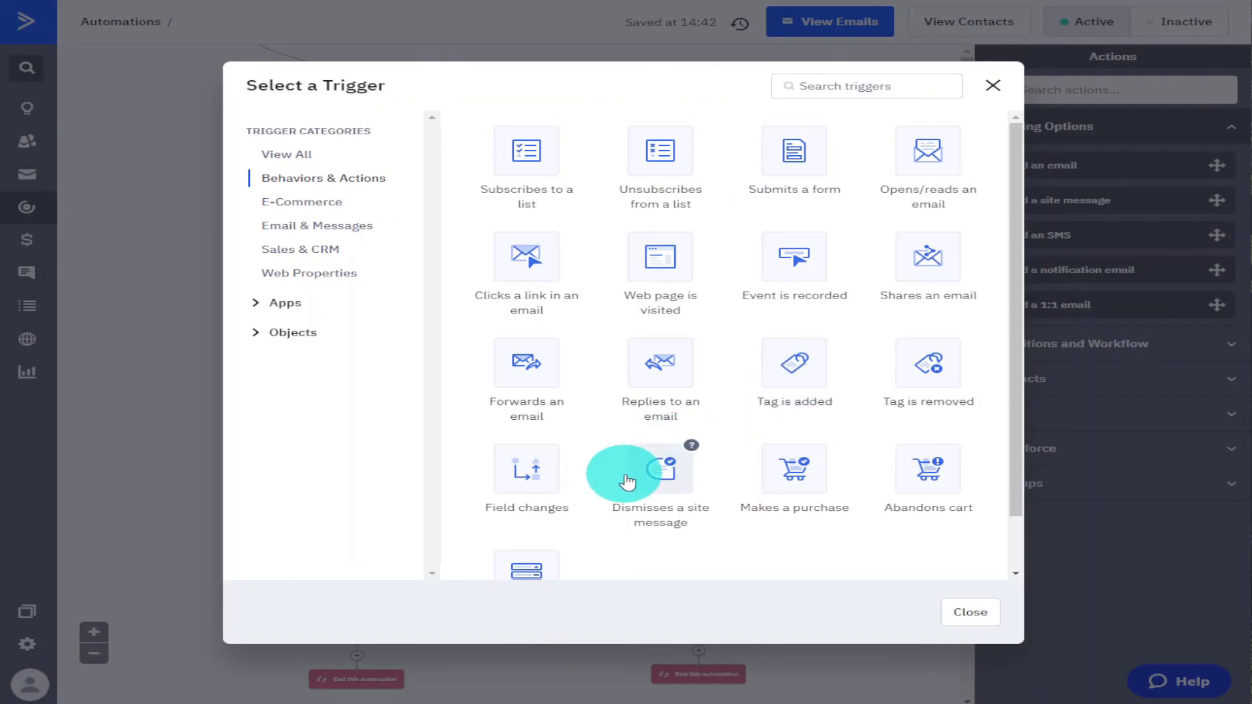
pyautogui.click(539, 393)
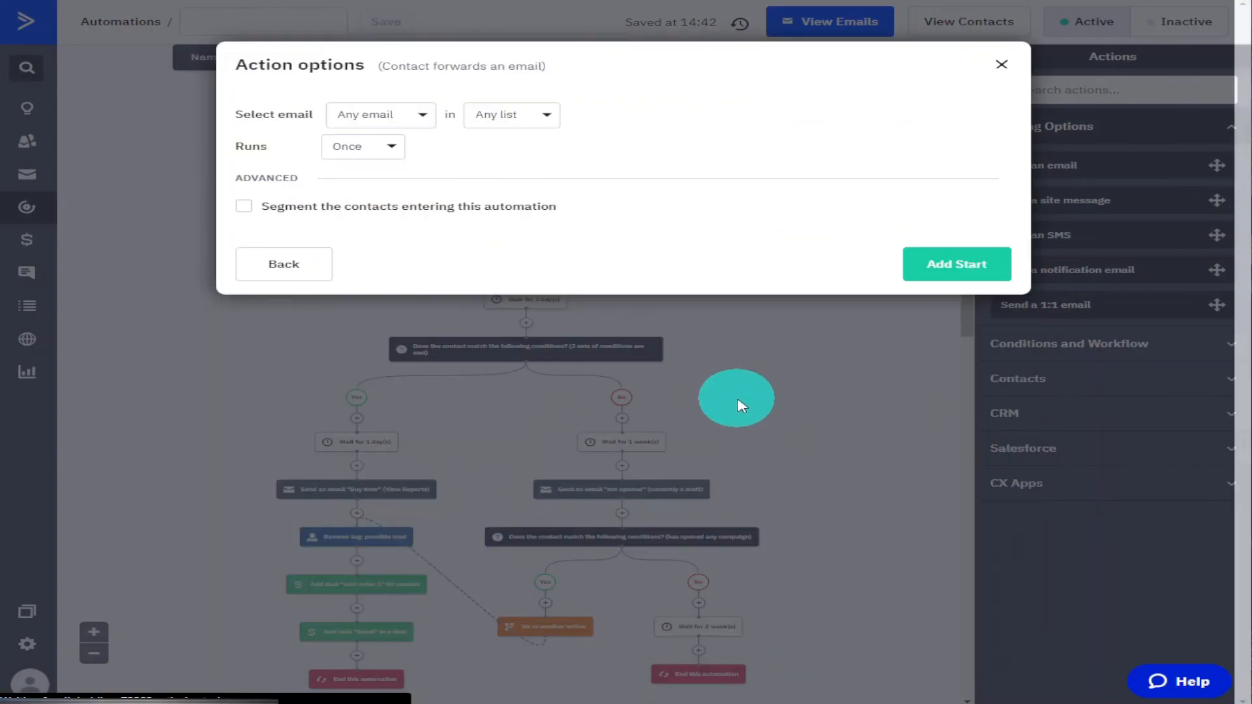
pyautogui.click(936, 268)
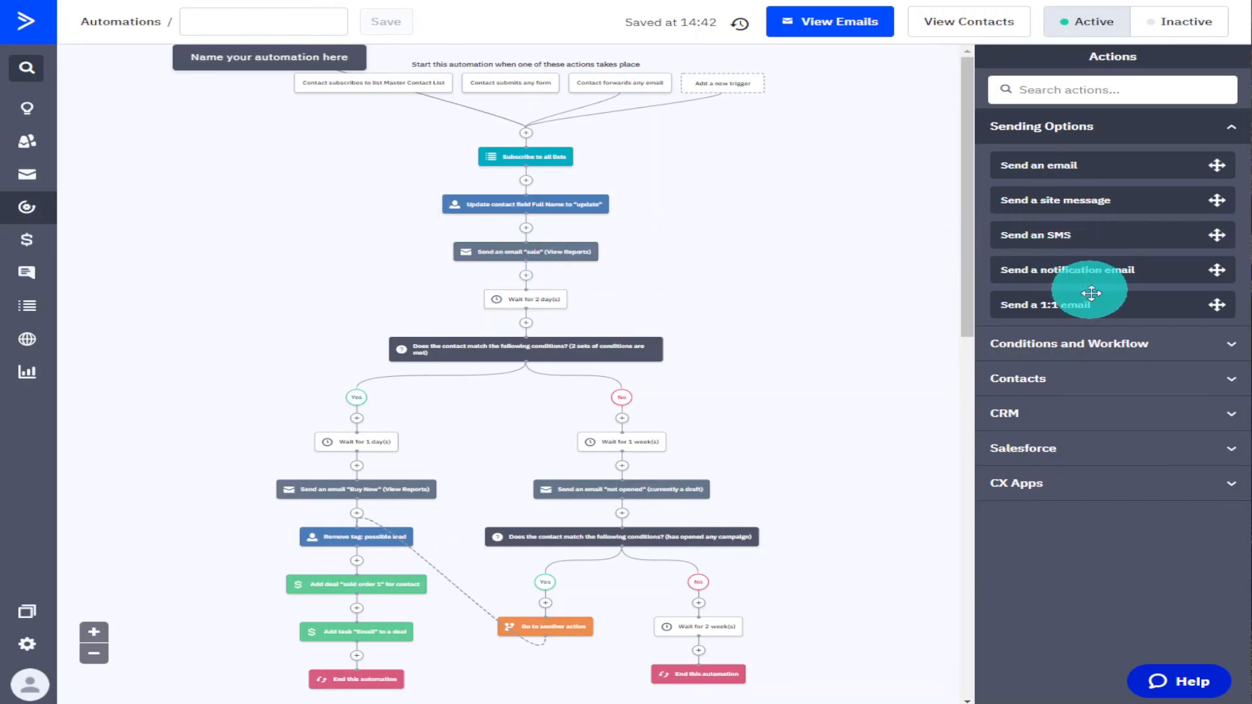
pyautogui.click(1118, 347)
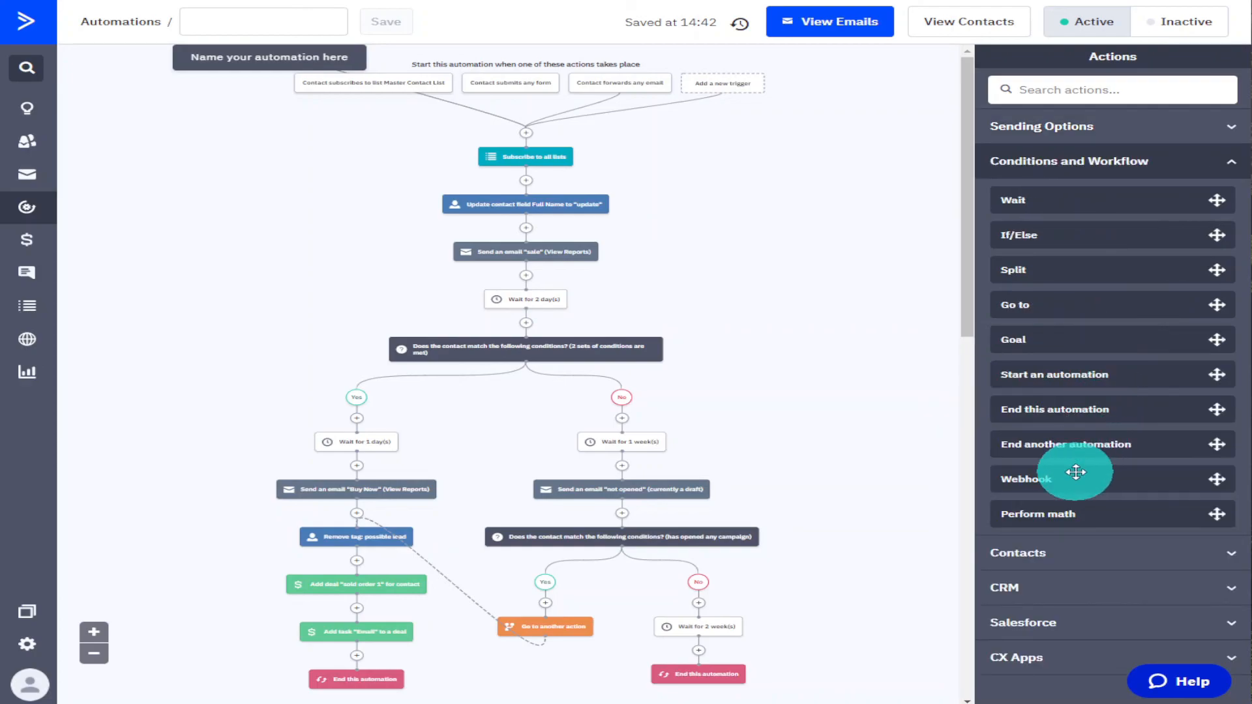
pyautogui.moveTo(1062, 480); pyautogui.dragTo(388, 656)
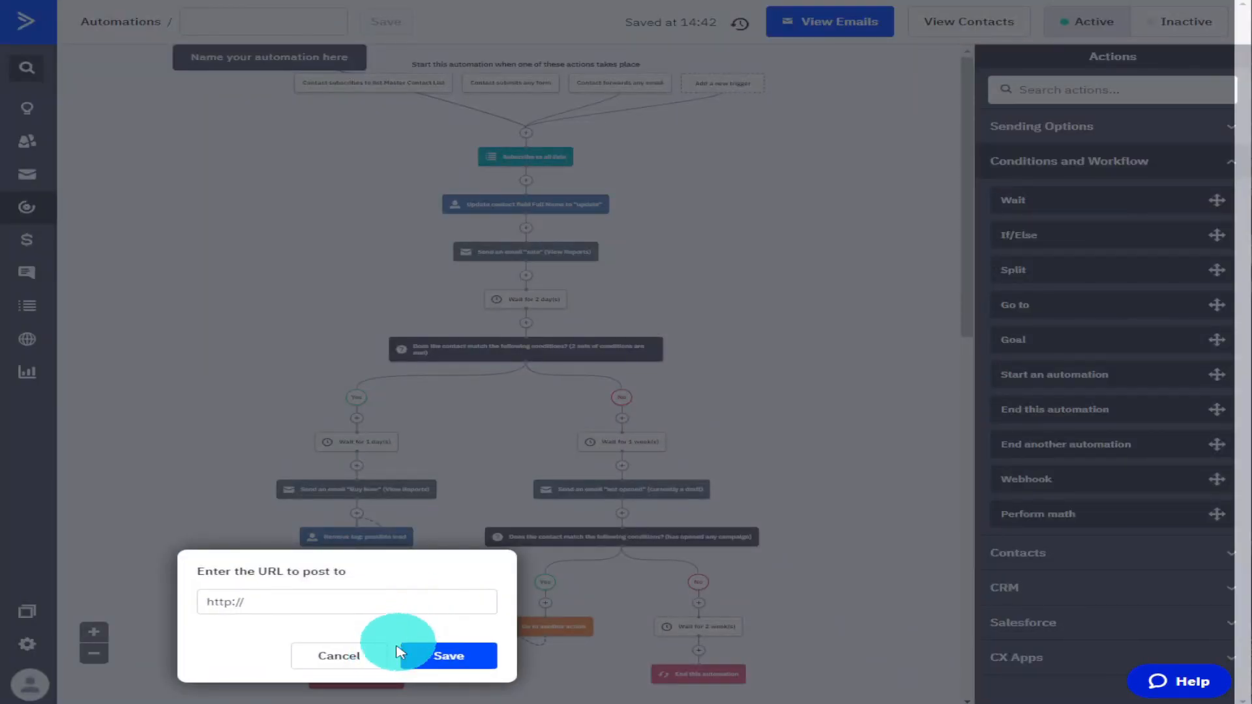
pyautogui.click(418, 655)
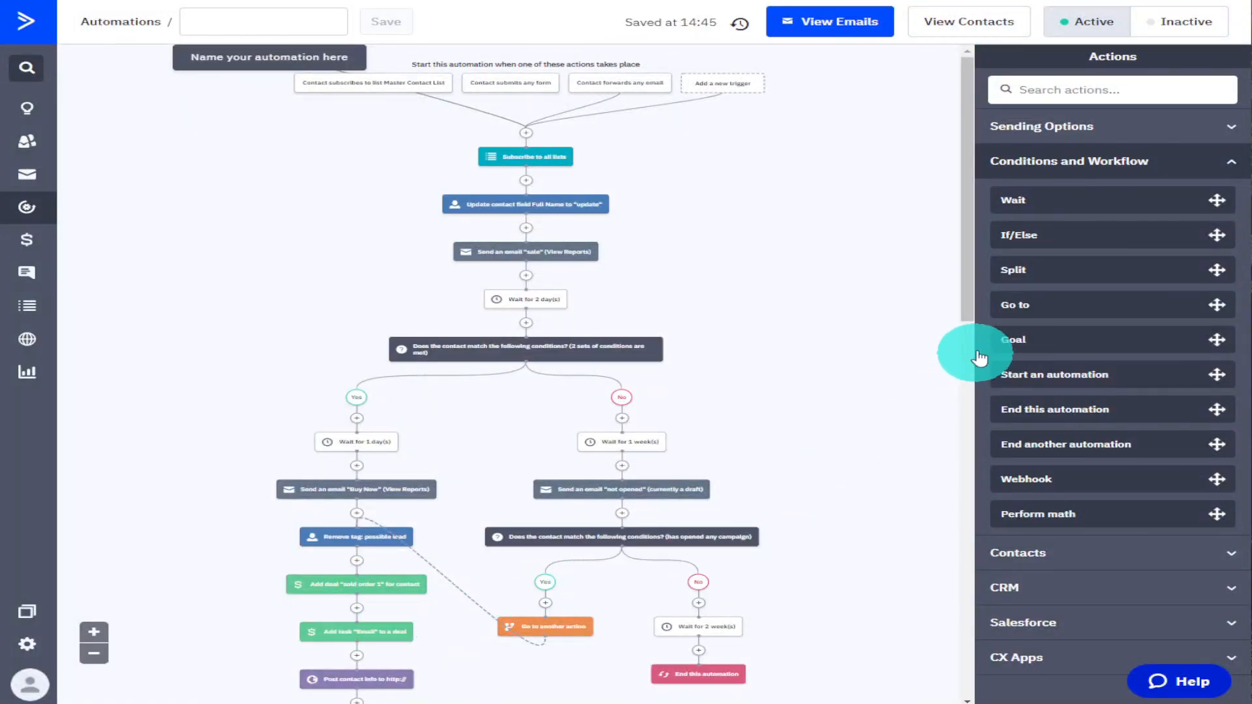
pyautogui.moveTo(969, 314); pyautogui.dragTo(967, 358)
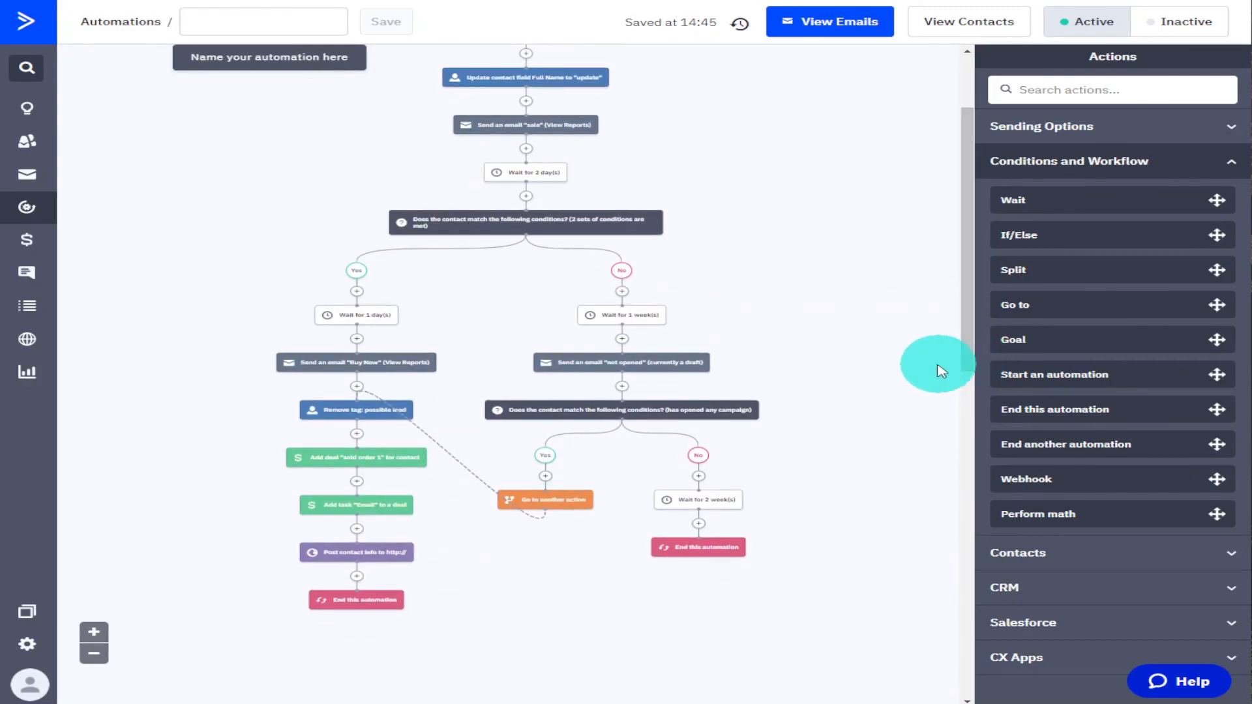